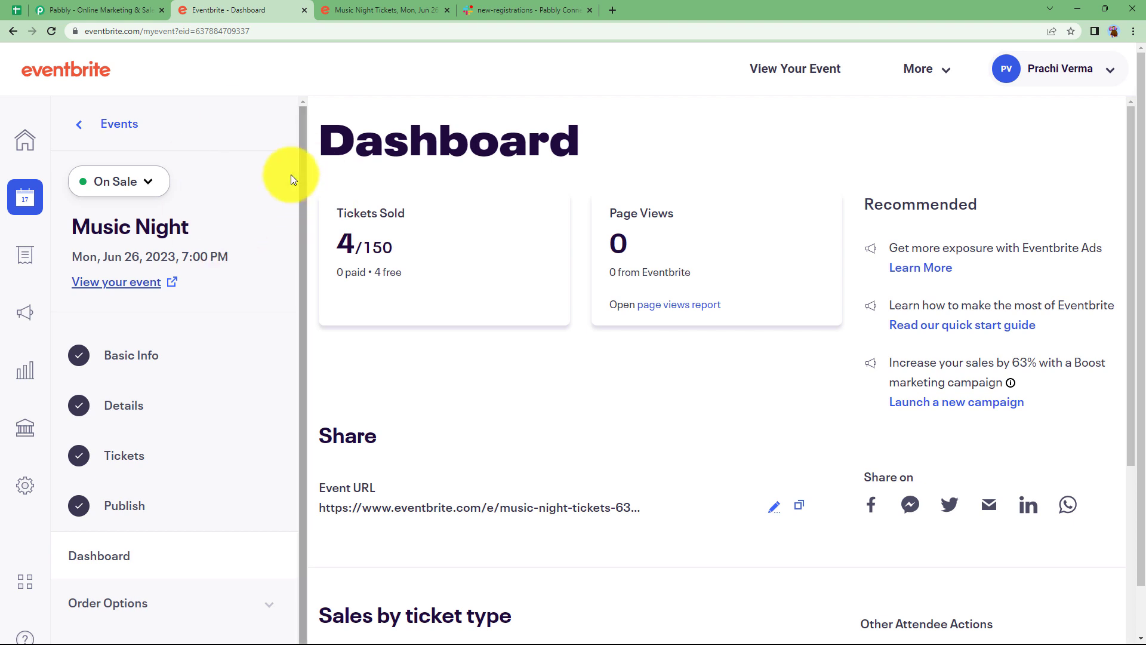
- Switch to the Pabbly website, sign in to the account, and open Pabbly Connect from the list of apps
{"action": "left_click", "coordinate": [385, 11]}
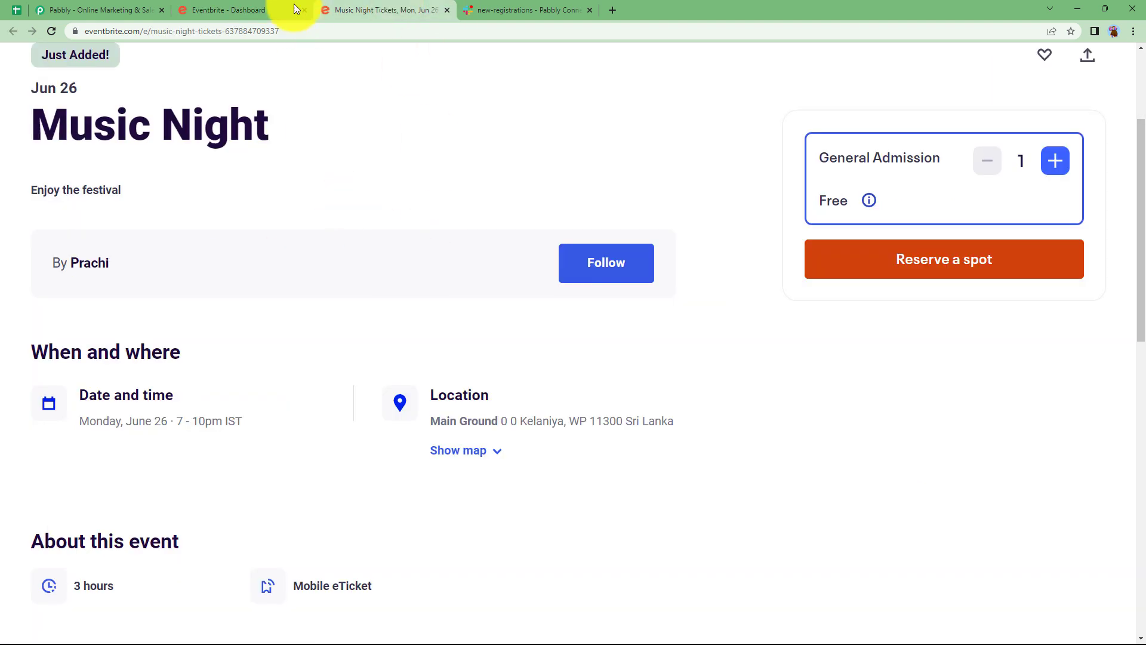
{"action": "left_click", "coordinate": [110, 10]}
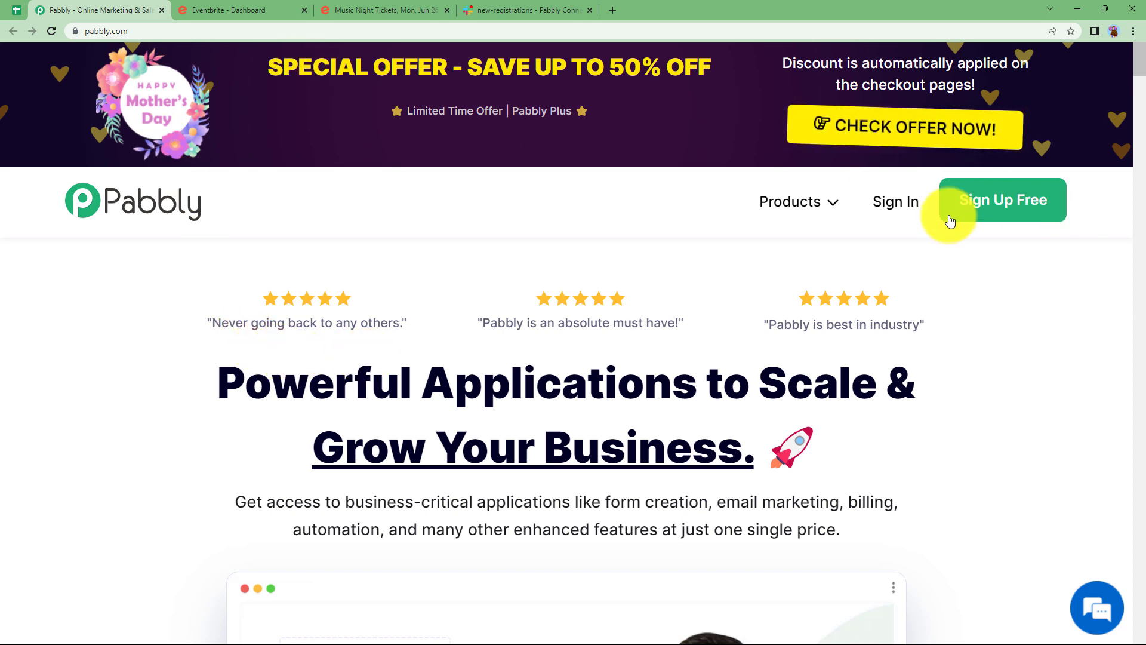
{"action": "left_click", "coordinate": [897, 213]}
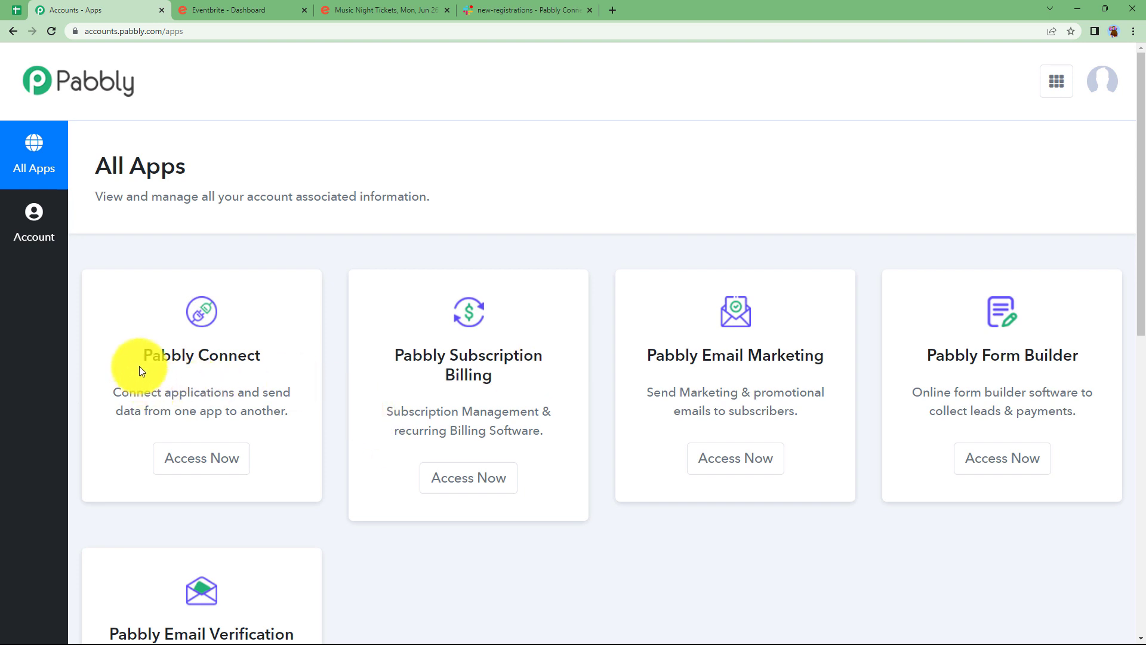
{"action": "left_click_drag", "start_coordinate": [140, 369], "coordinate": [310, 353]}
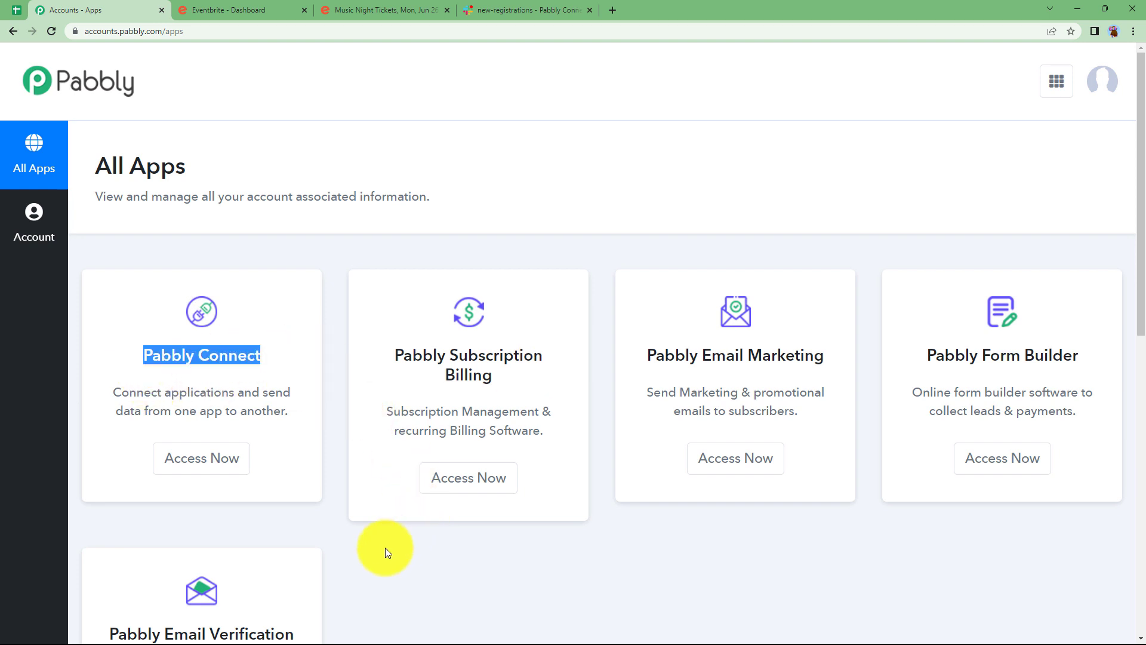
{"action": "left_click", "coordinate": [231, 468]}
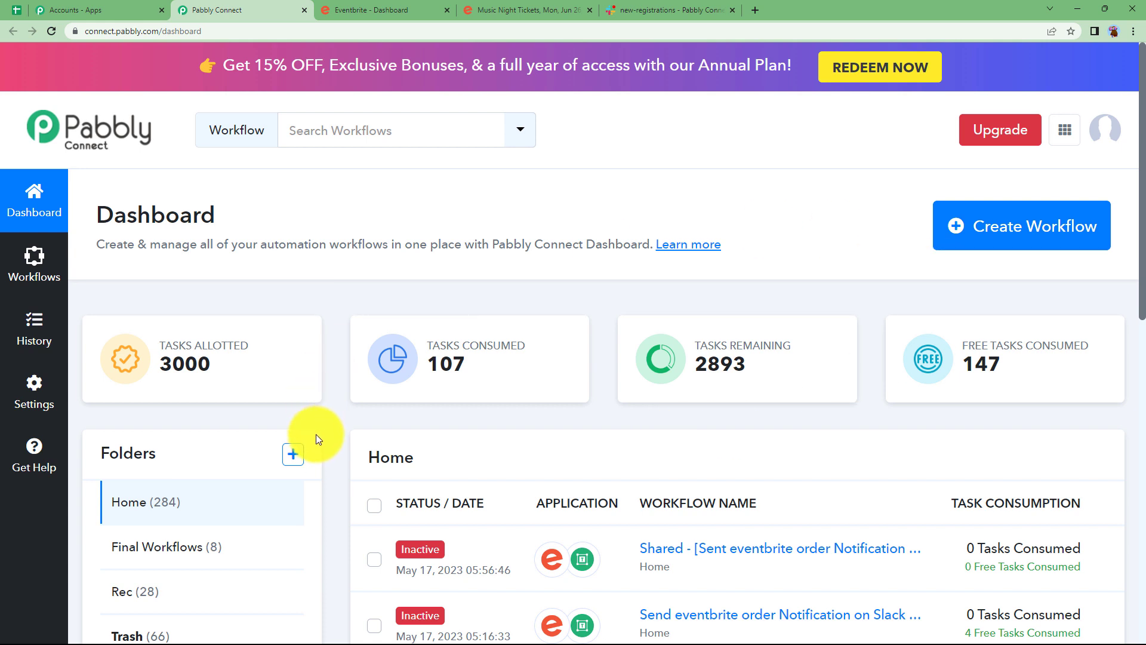
- Create a new workflow named "Send Eventbrite order Notification on Slack Channel"
{"action": "left_click", "coordinate": [1025, 228]}
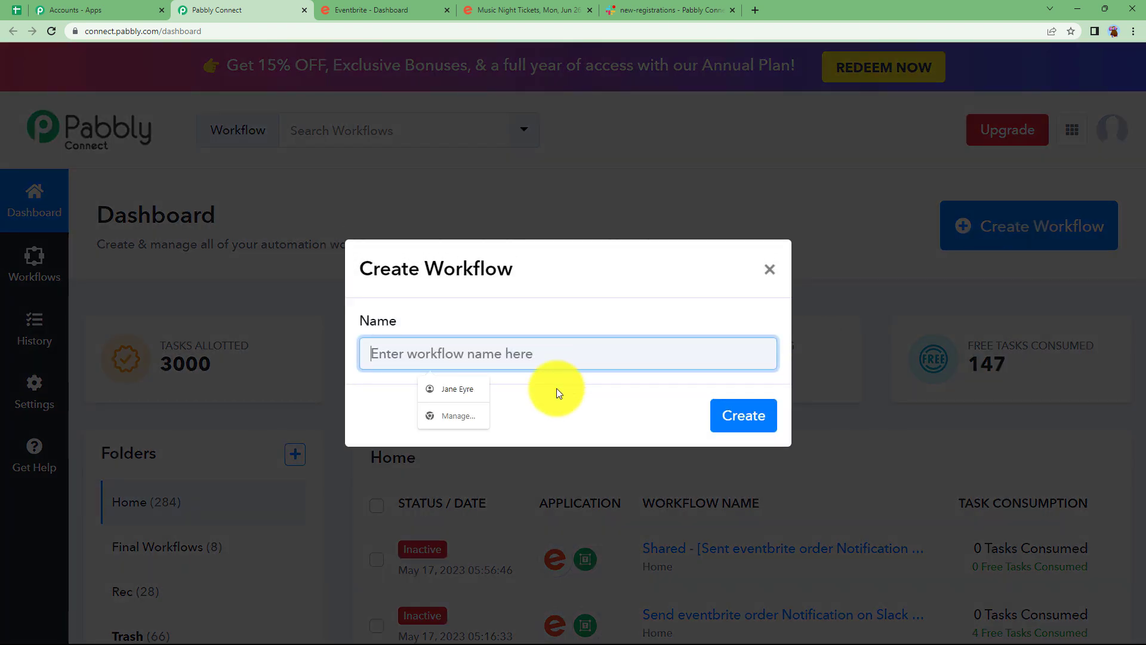
{"action": "type", "text": "Send Eventbrite order "}
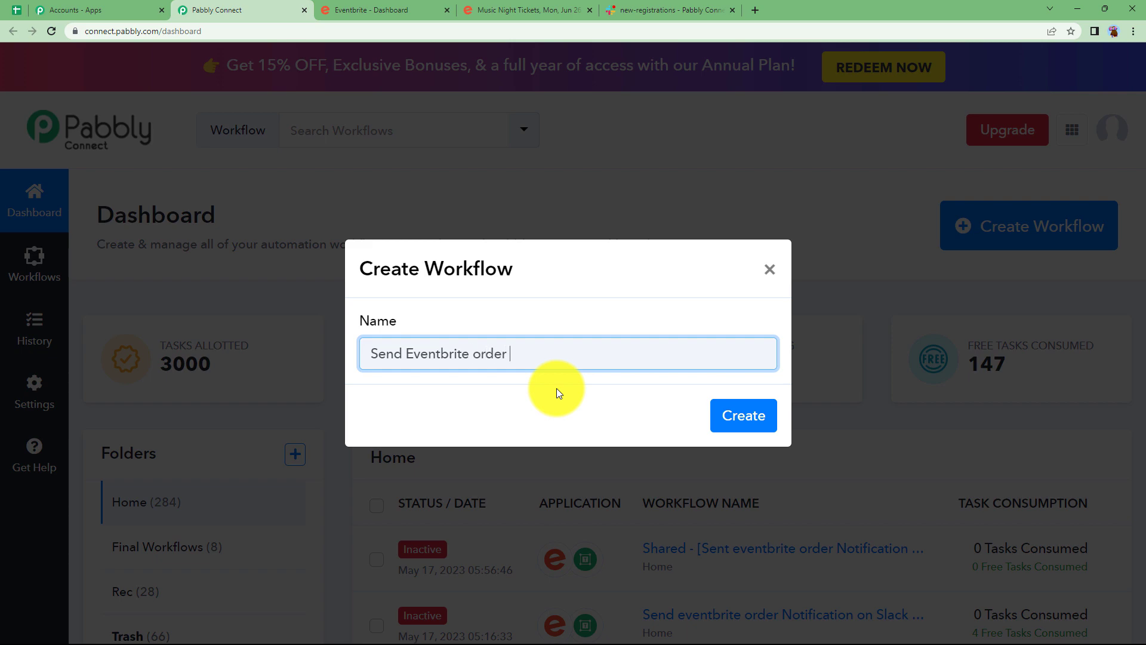
{"action": "type", "text": "Notification on Slack Channel"}
{"action": "key", "text": "BackSpace"}
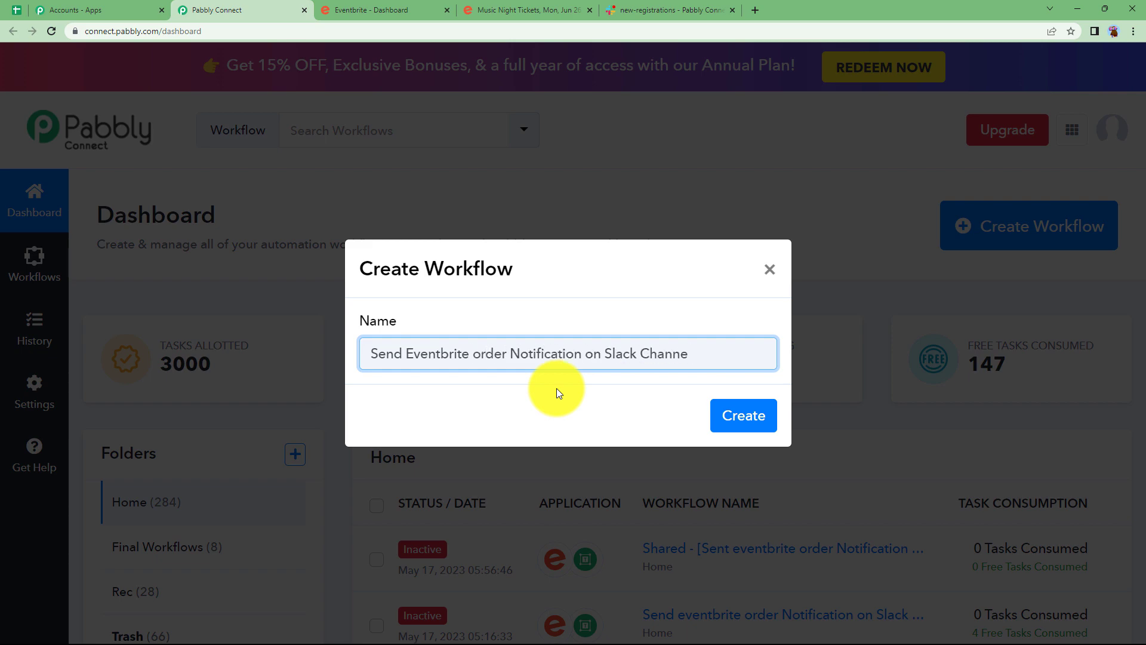
{"action": "type", "text": "l"}
{"action": "left_click", "coordinate": [743, 416]}
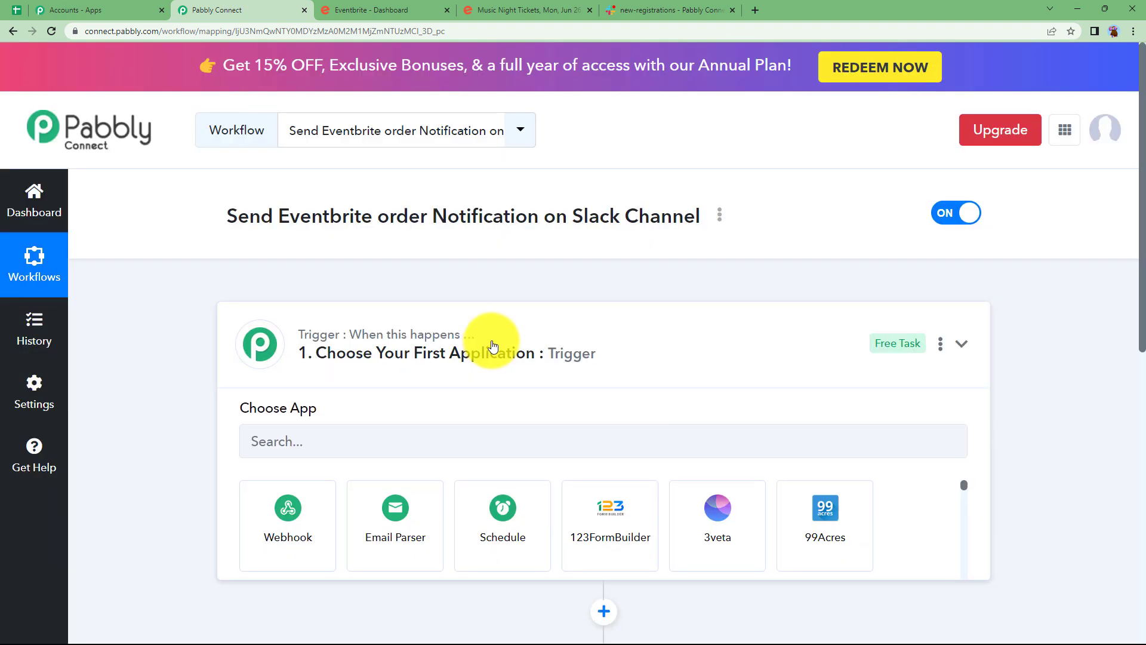
- Review the workflow's trigger and action steps alongside the Music Night event page, the Eventbrite dashboard and the new-registrations Slack channel
{"action": "left_click", "coordinate": [493, 346]}
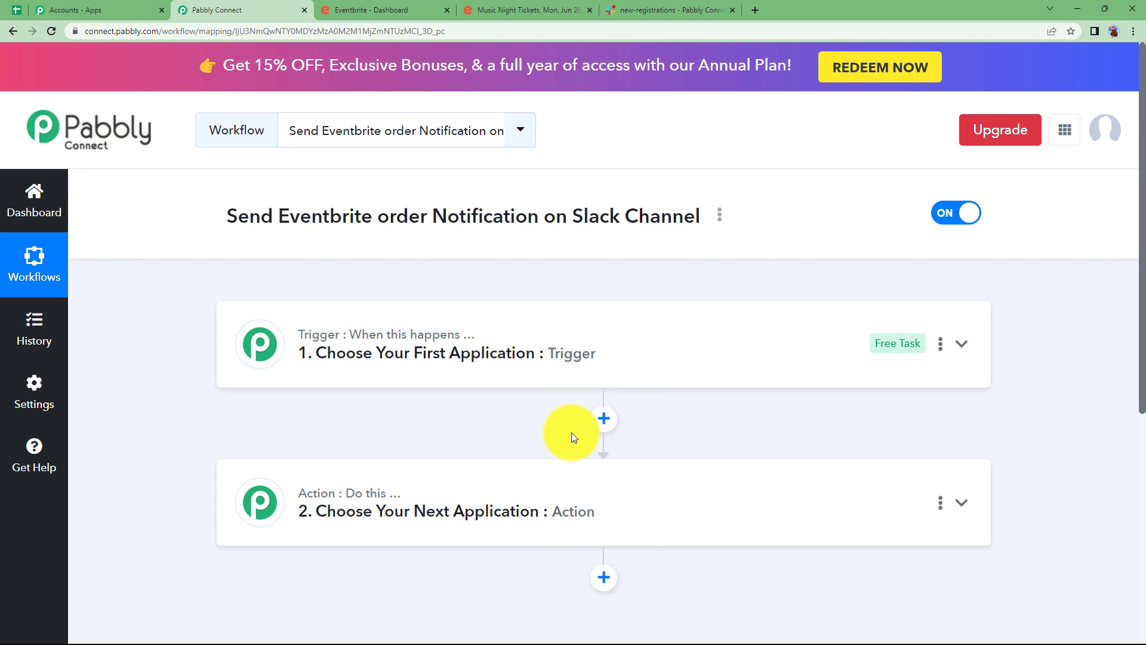
{"action": "mouse_move", "coordinate": [380, 337]}
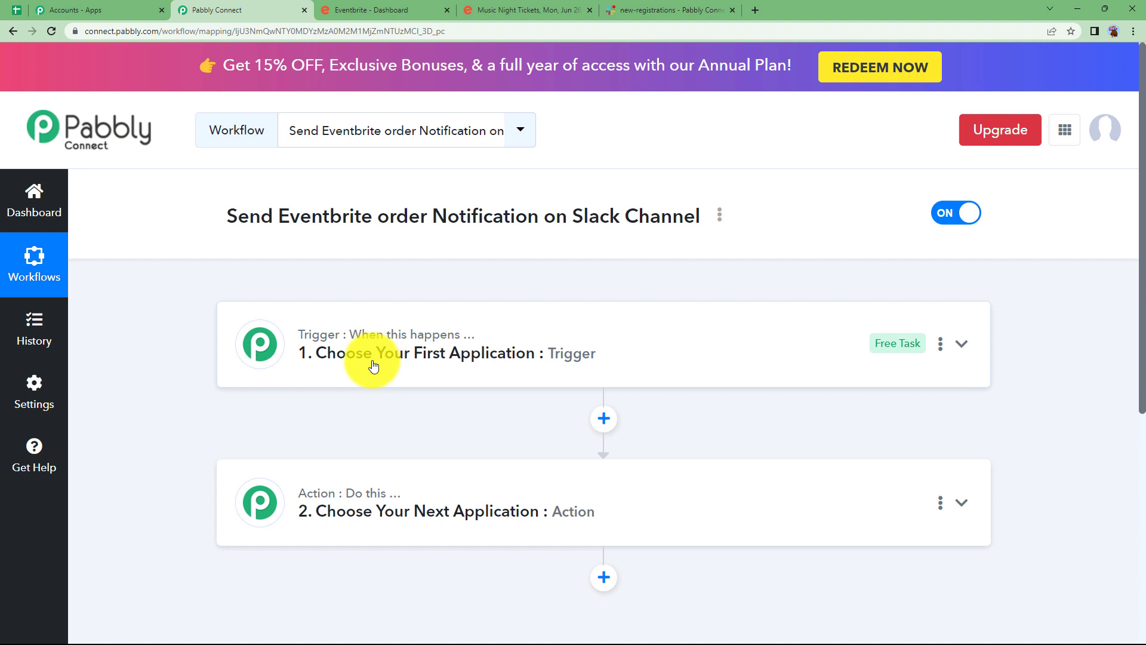
{"action": "left_click", "coordinate": [481, 10]}
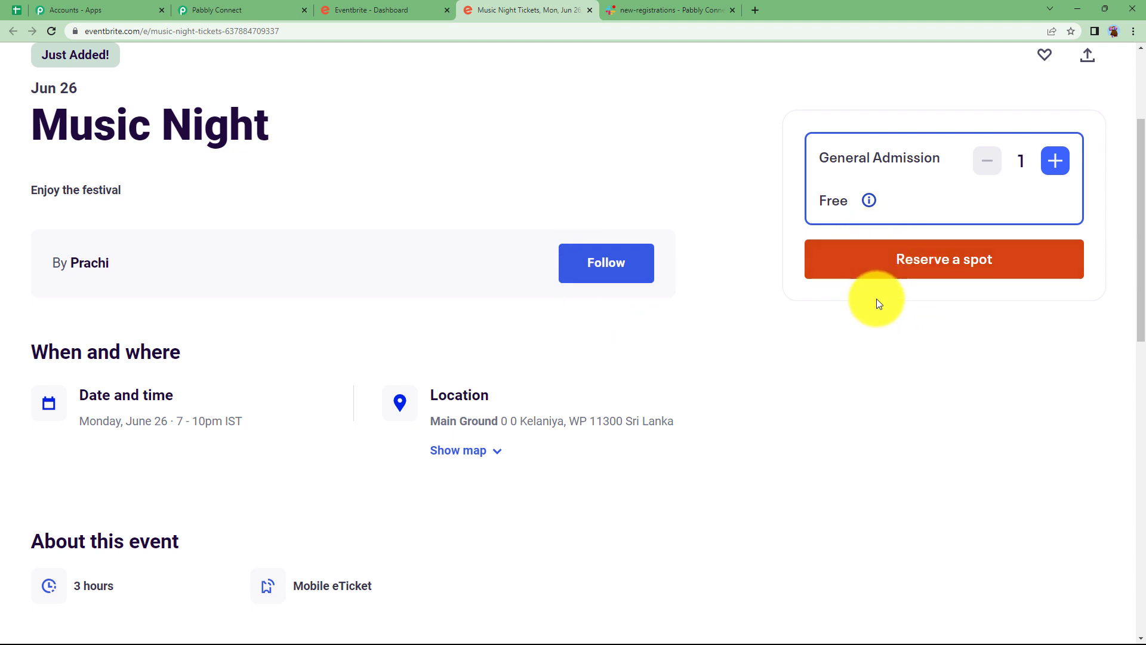
{"action": "left_click", "coordinate": [223, 10]}
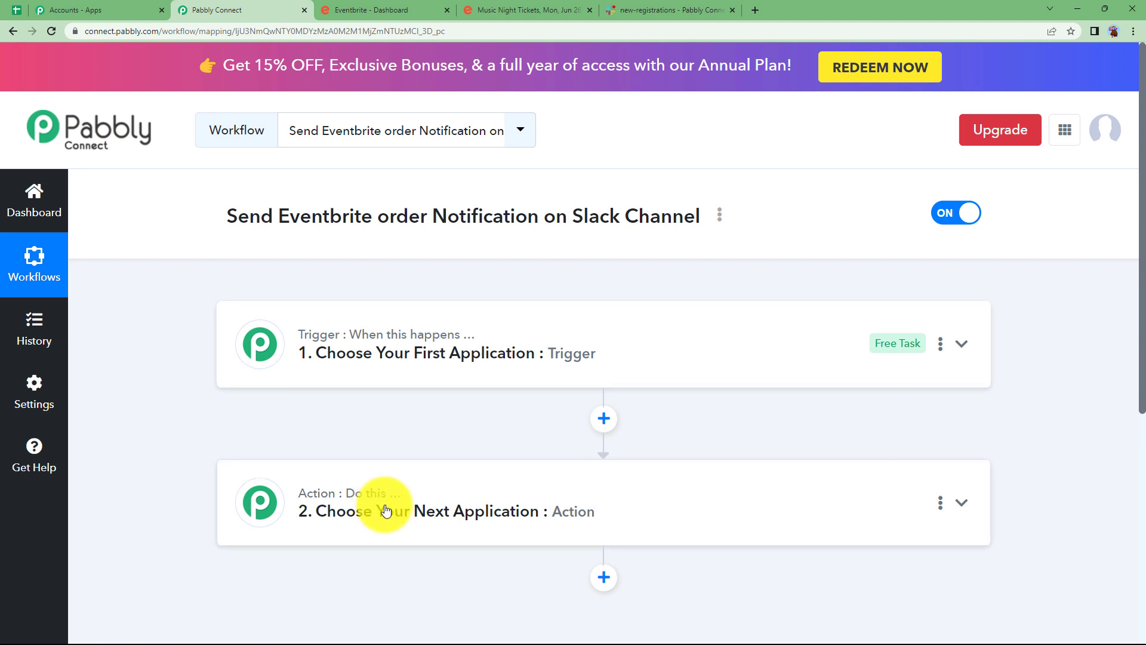
{"action": "left_click", "coordinate": [360, 6]}
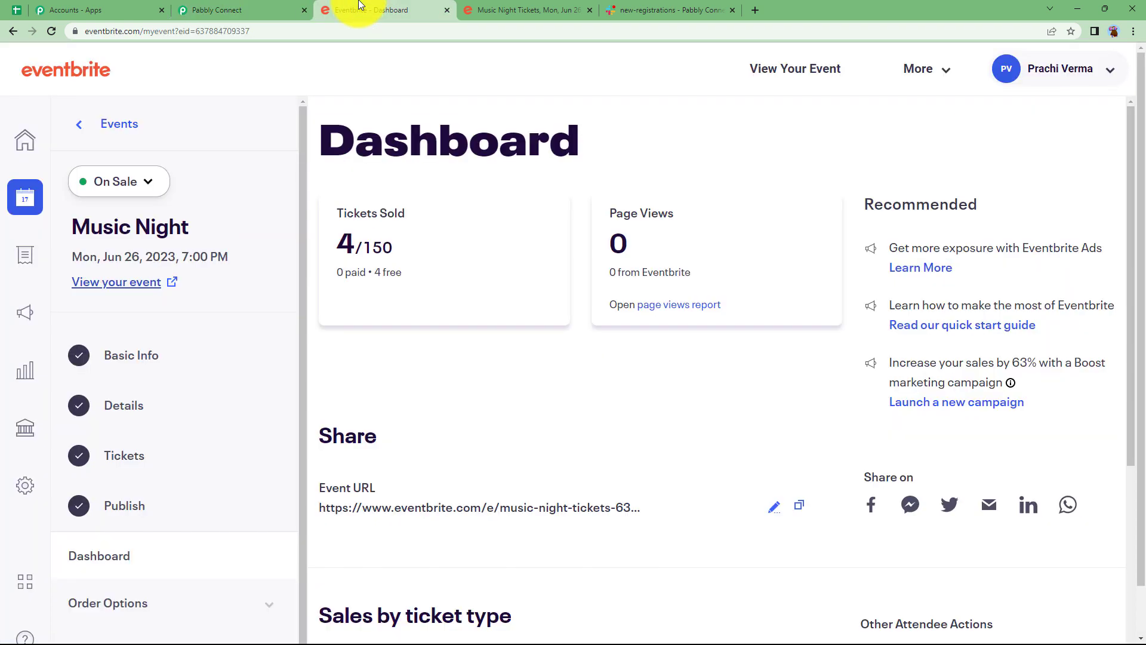
{"action": "left_click", "coordinate": [502, 7]}
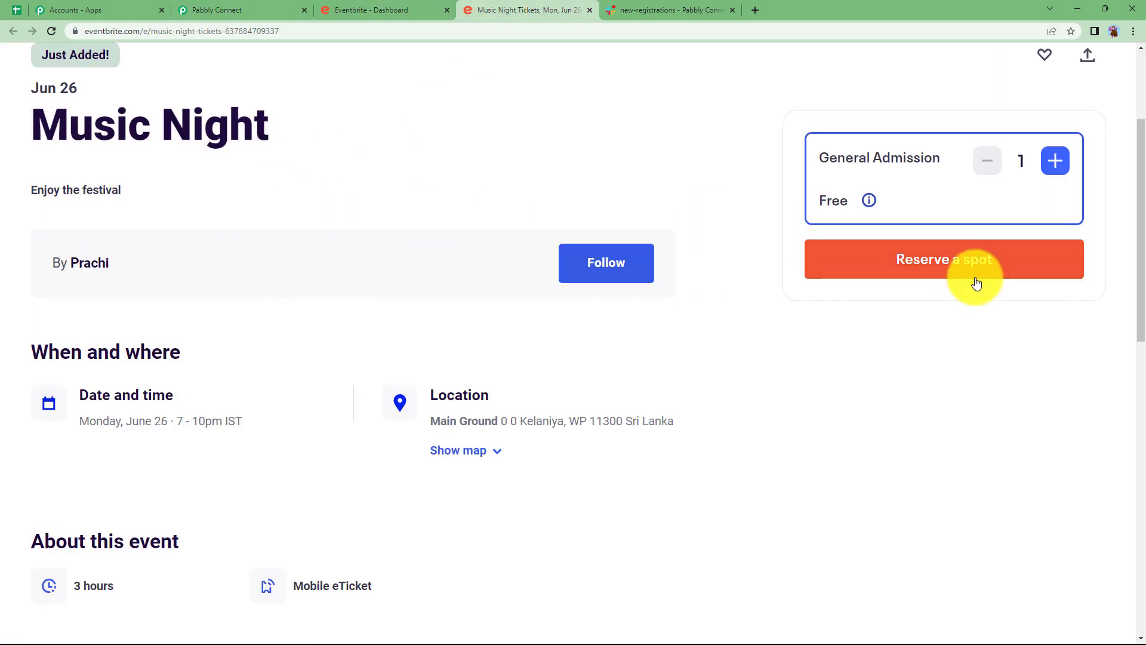
{"action": "left_click", "coordinate": [656, 10]}
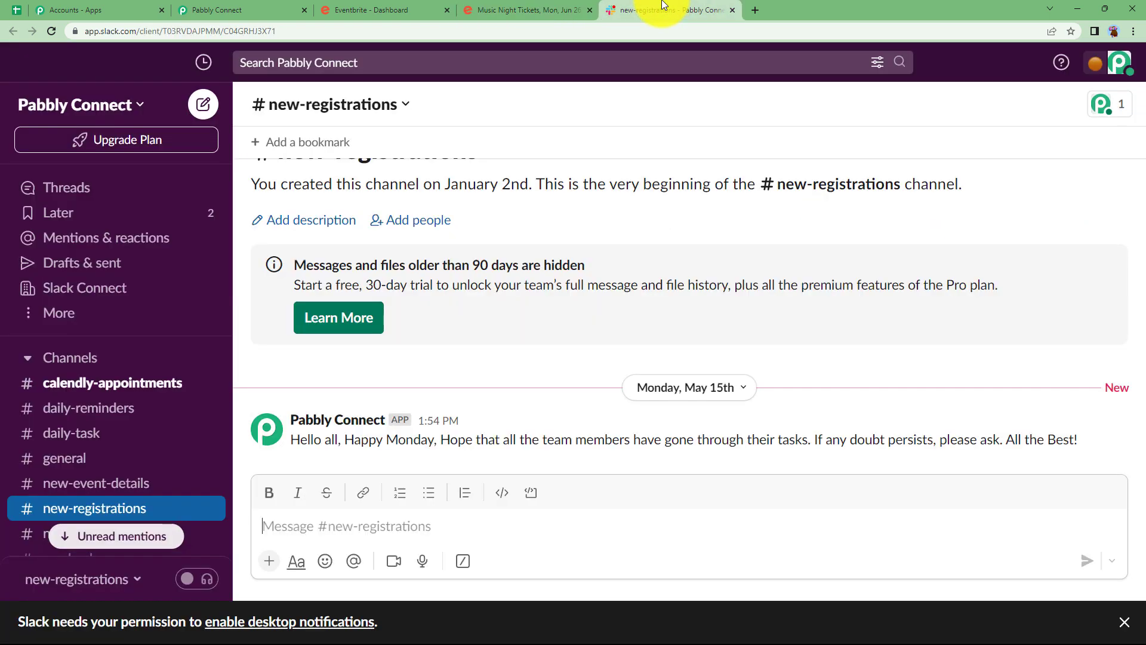
{"action": "left_click", "coordinate": [216, 9]}
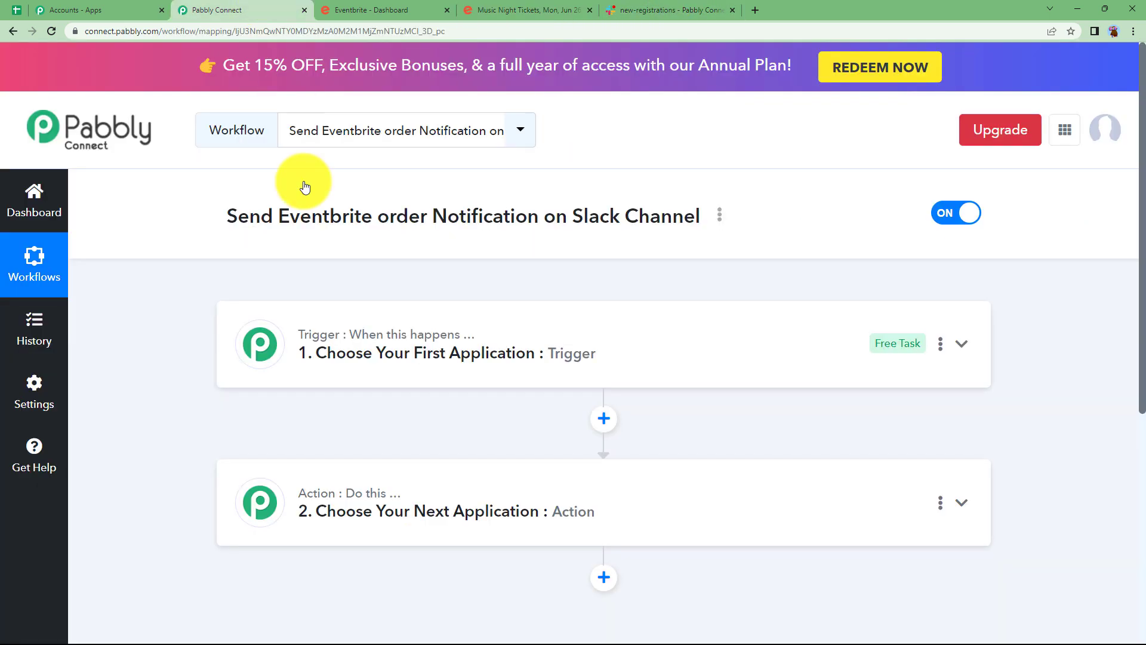
- Set the workflow's trigger application to Eventbrite with the trigger event New Order (All Events)
{"action": "left_click", "coordinate": [328, 357]}
{"action": "left_click", "coordinate": [371, 459]}
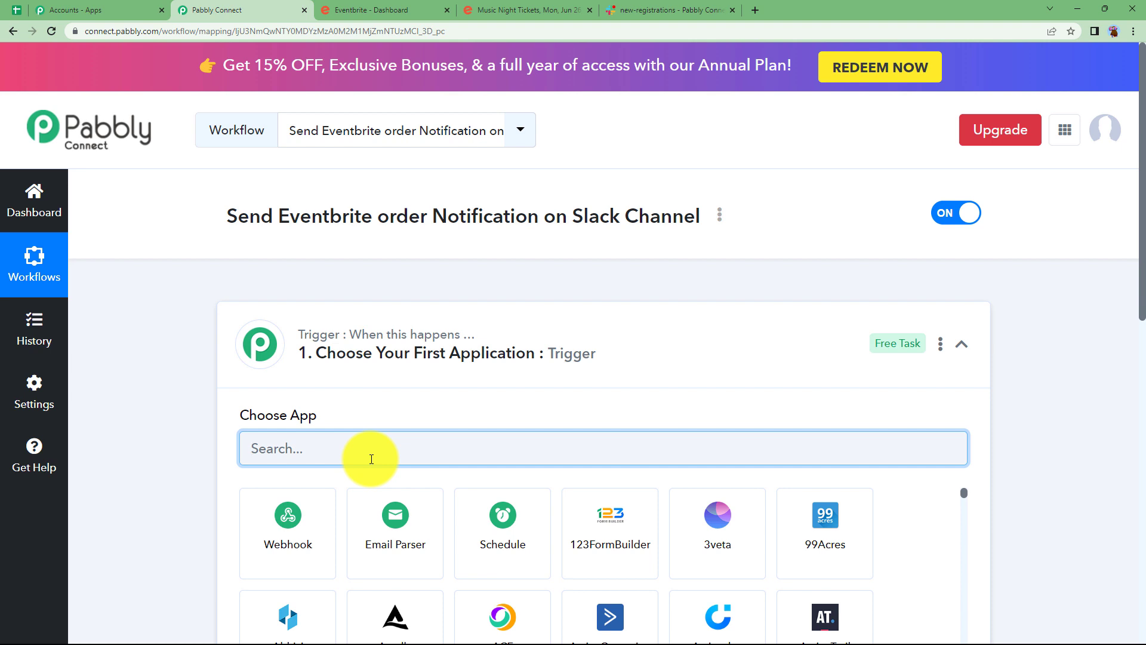
{"action": "type", "text": "eve"}
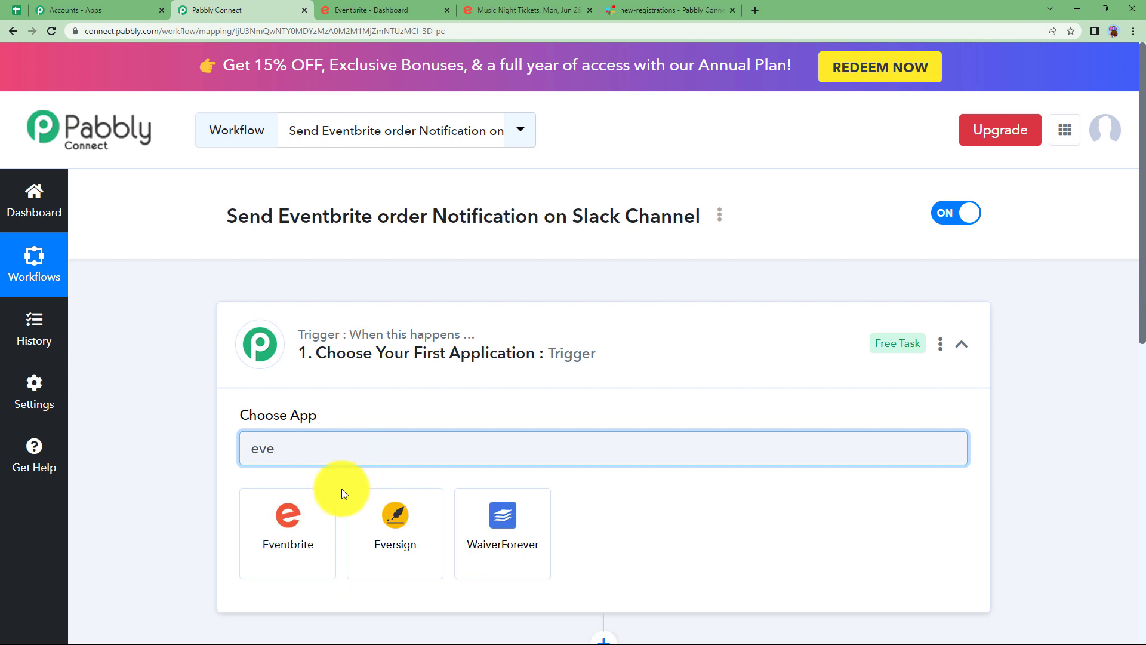
{"action": "left_click", "coordinate": [292, 518]}
{"action": "left_click", "coordinate": [314, 524]}
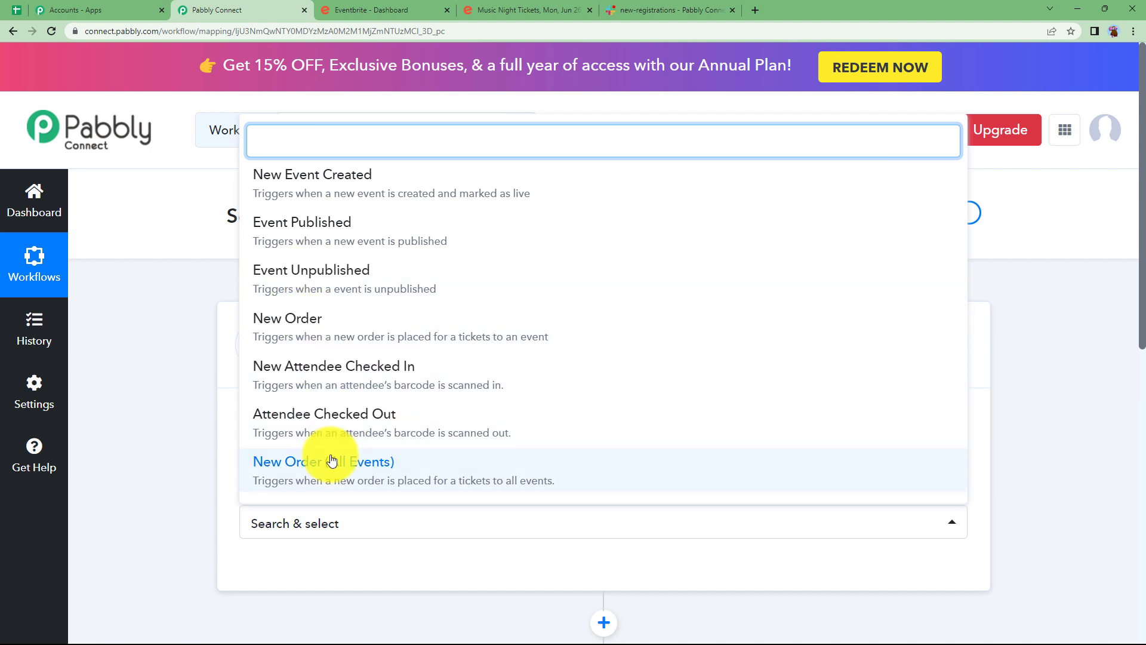
{"action": "left_click", "coordinate": [391, 476]}
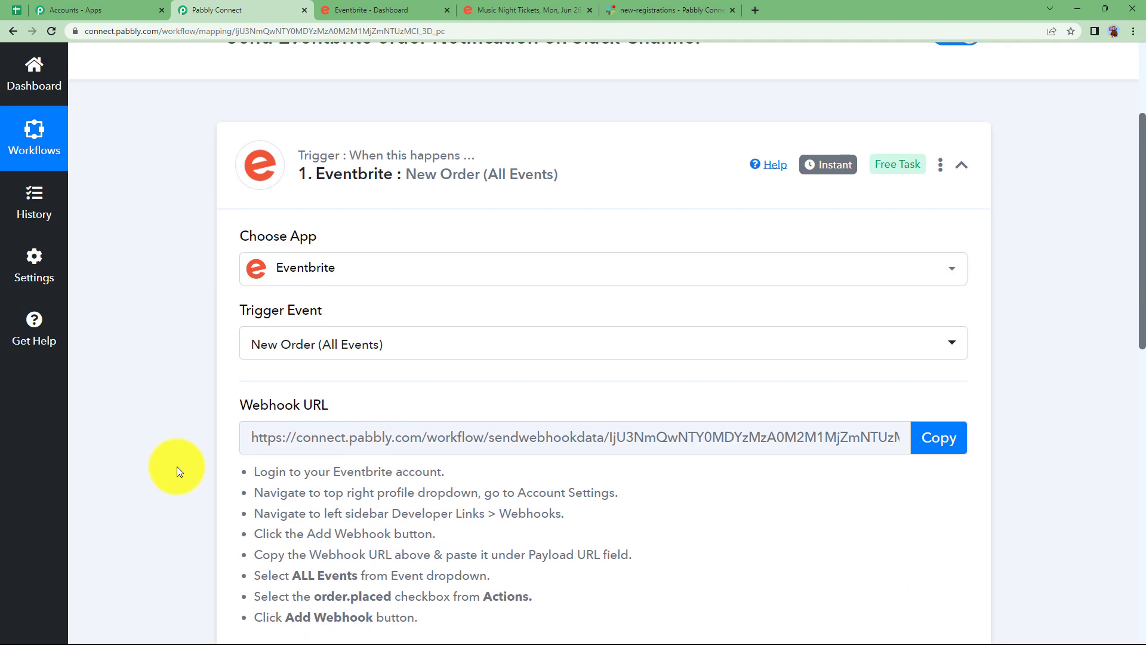
- Examine the trigger's webhook URL and its Eventbrite setup instructions, checking the Eventbrite dashboard and the Slack channel it should connect
{"action": "left_click_drag", "start_coordinate": [345, 407], "coordinate": [217, 414]}
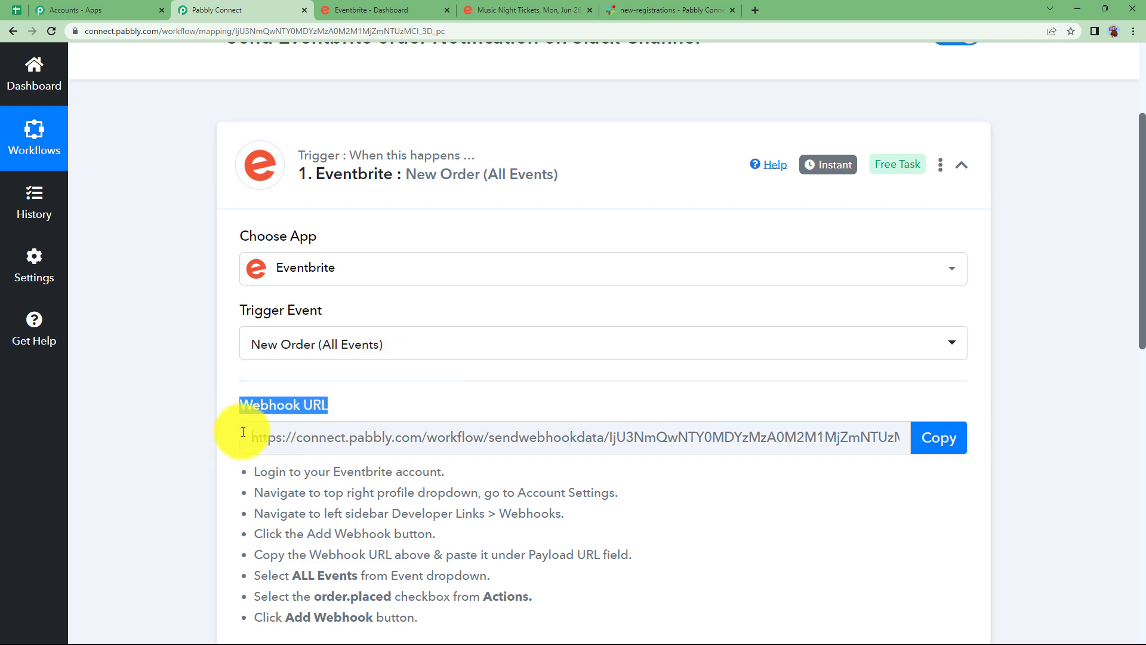
{"action": "left_click", "coordinate": [231, 437]}
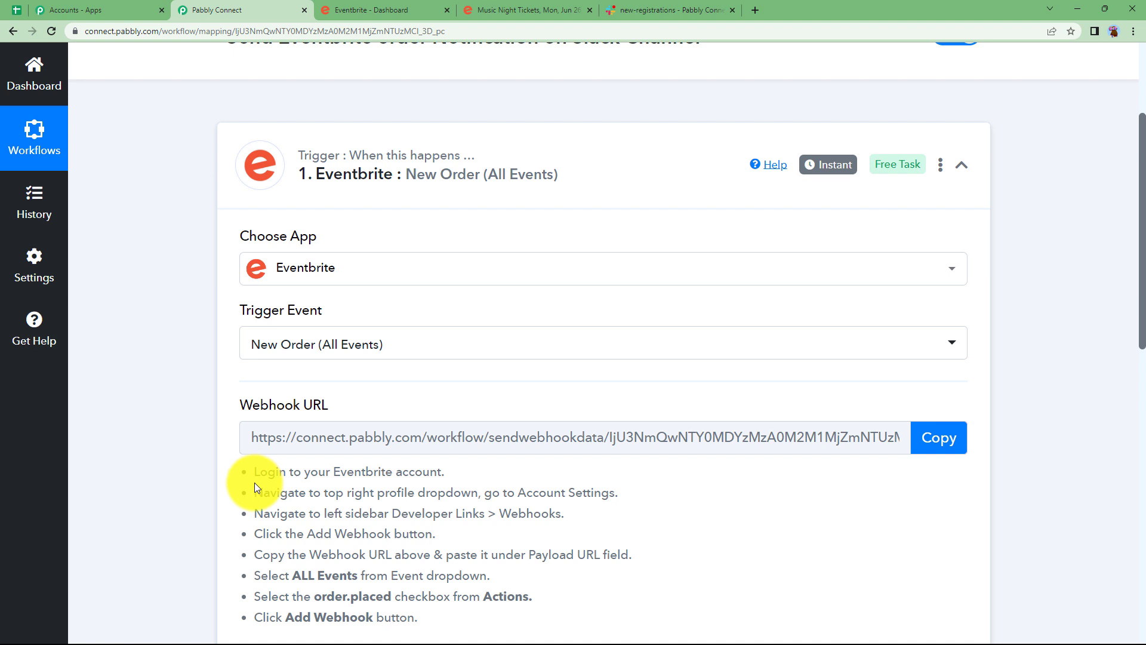
{"action": "left_click", "coordinate": [358, 10]}
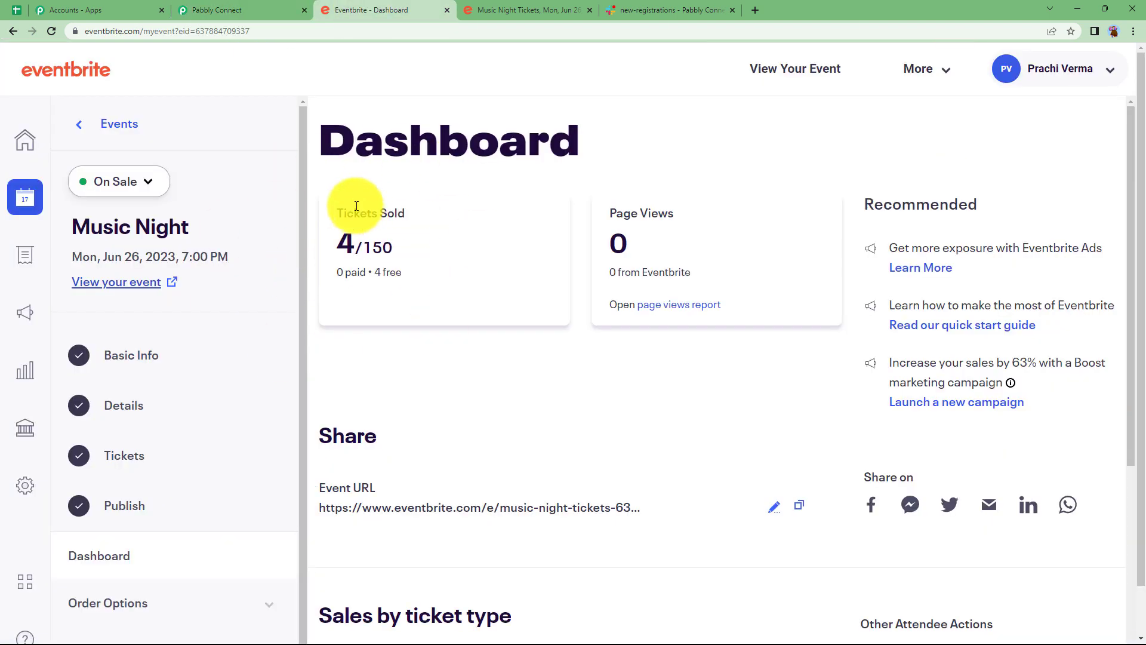
{"action": "left_click", "coordinate": [232, 7]}
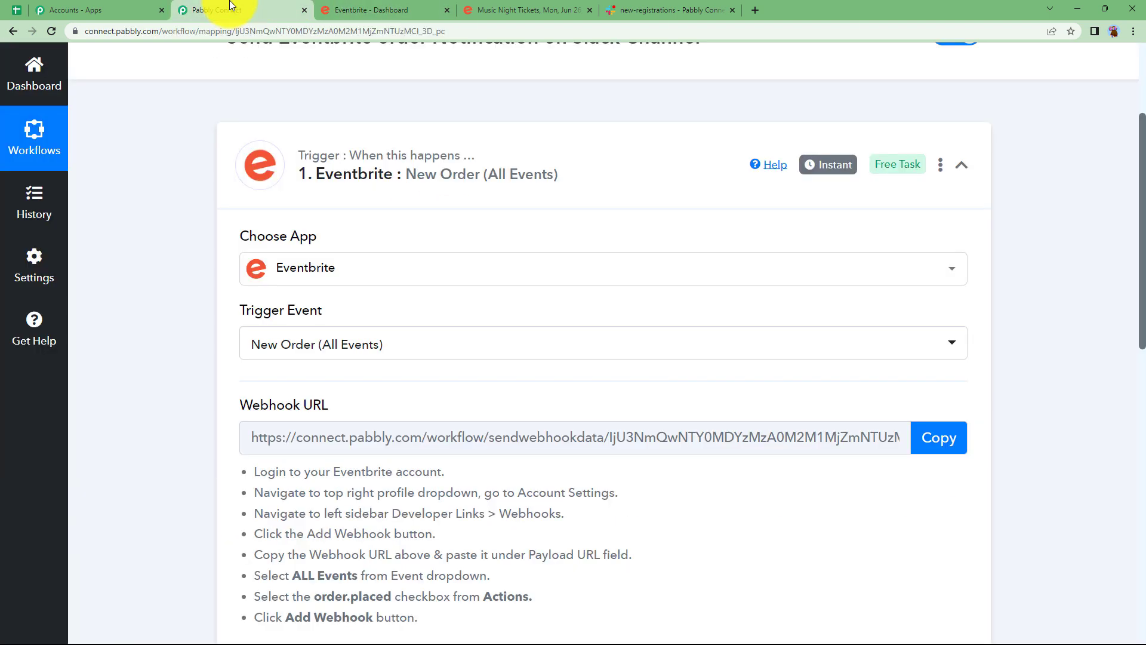
{"action": "mouse_move", "coordinate": [301, 398]}
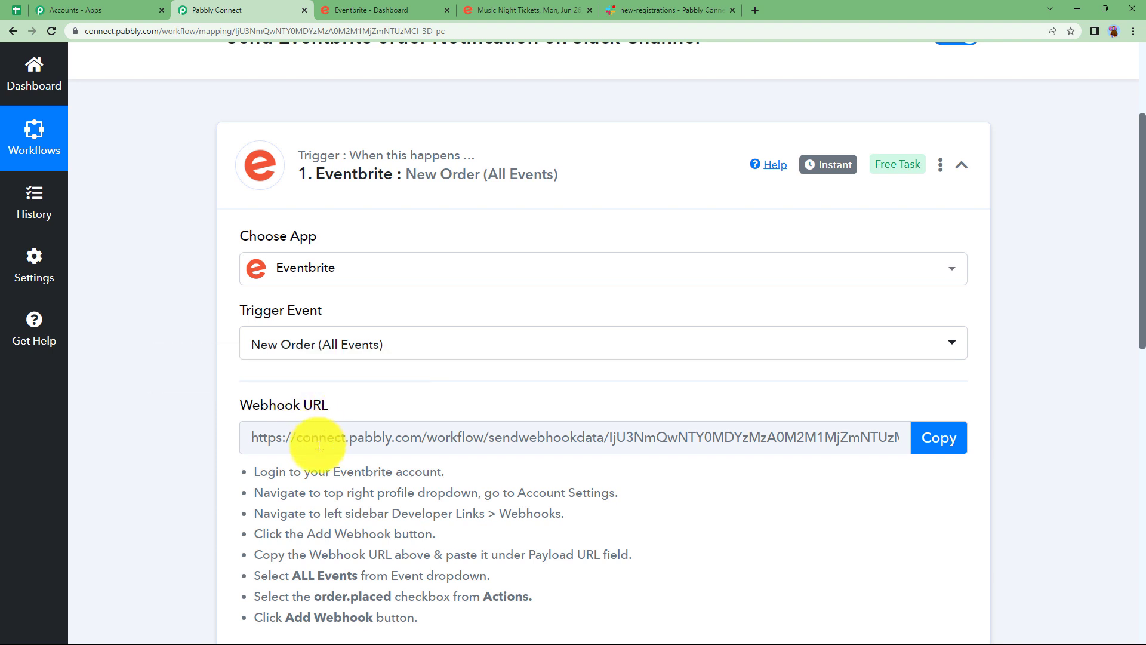
{"action": "left_click", "coordinate": [612, 10]}
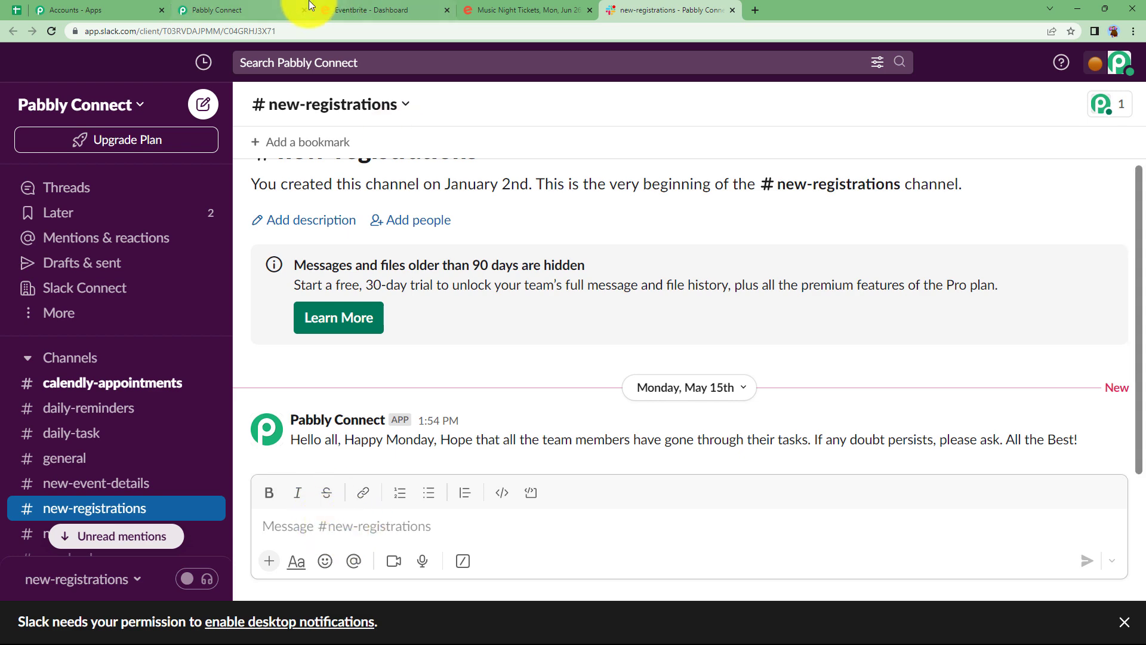
{"action": "left_click", "coordinate": [239, 10]}
{"action": "scroll", "coordinate": [350, 404], "scroll_direction": "down", "scroll_amount": 3}
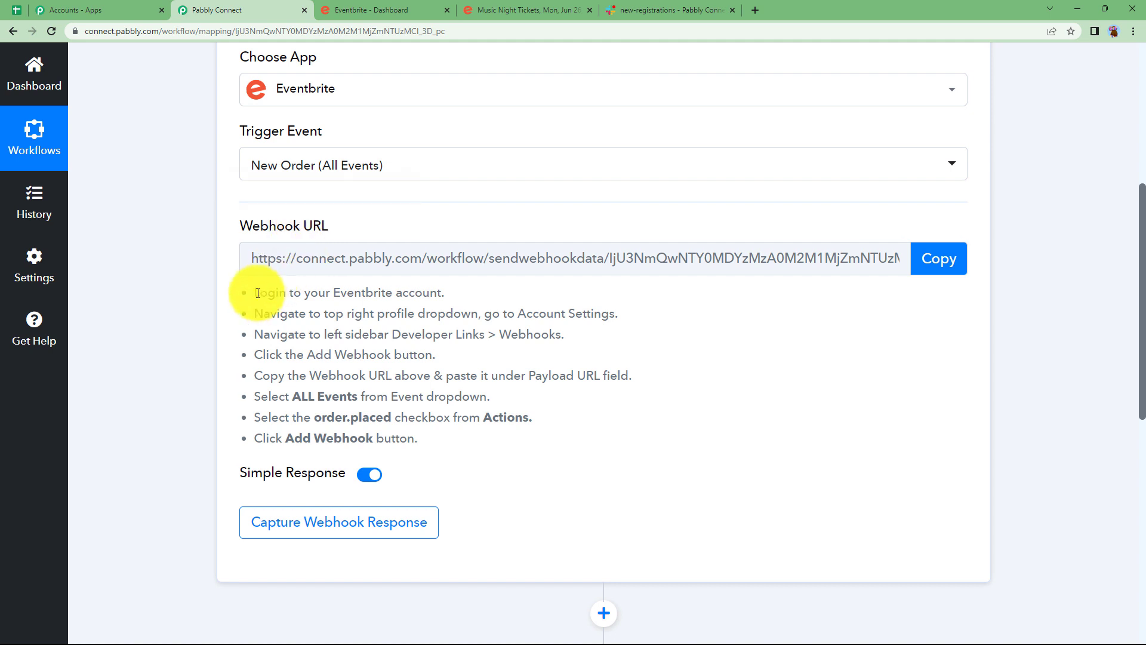
{"action": "left_click_drag", "start_coordinate": [255, 292], "coordinate": [528, 431]}
{"action": "left_click", "coordinate": [449, 364]}
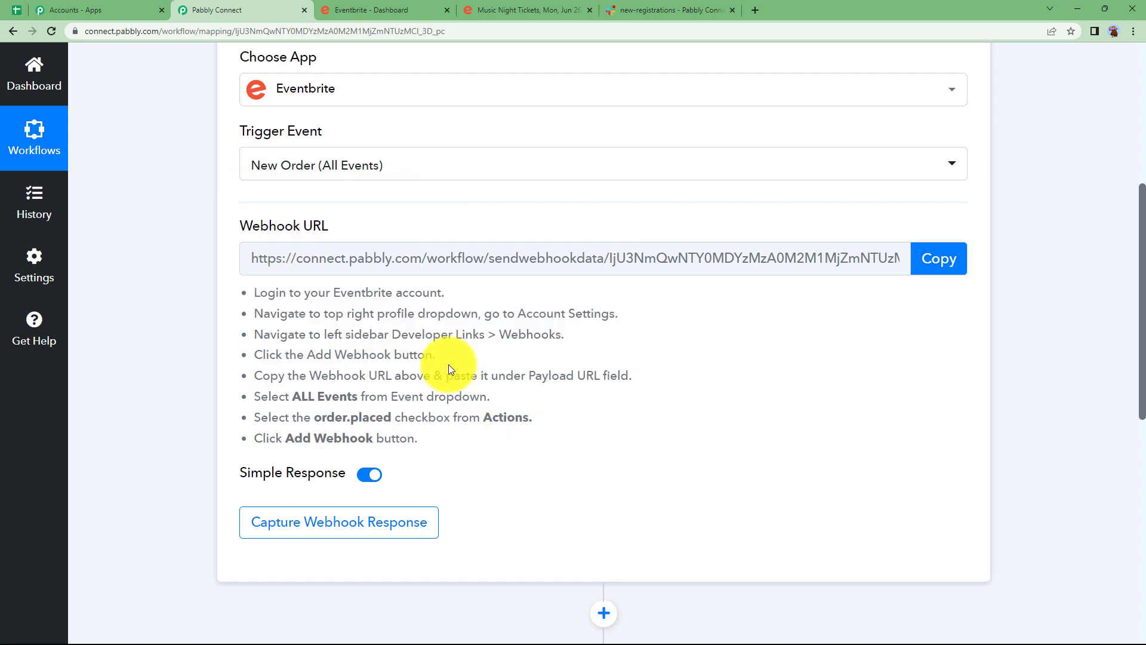
- Switch to Eventbrite and open the form for adding a webhook from the account settings' developer links, ready for its payload URL
{"action": "left_click", "coordinate": [416, 7]}
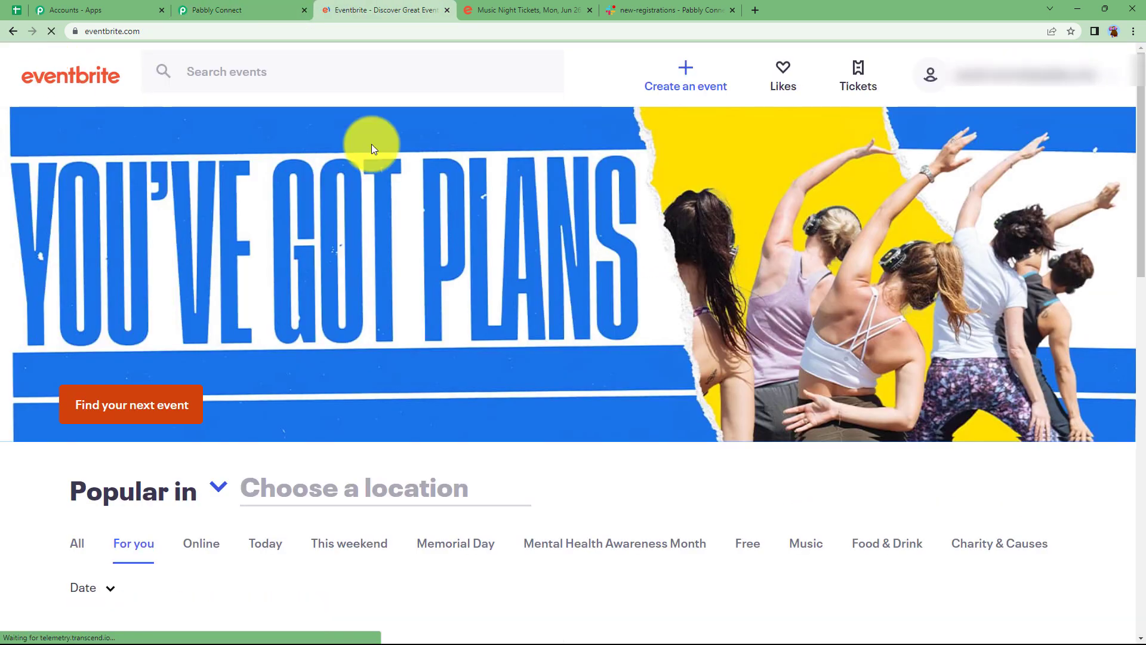
{"action": "mouse_move", "coordinate": [1013, 87]}
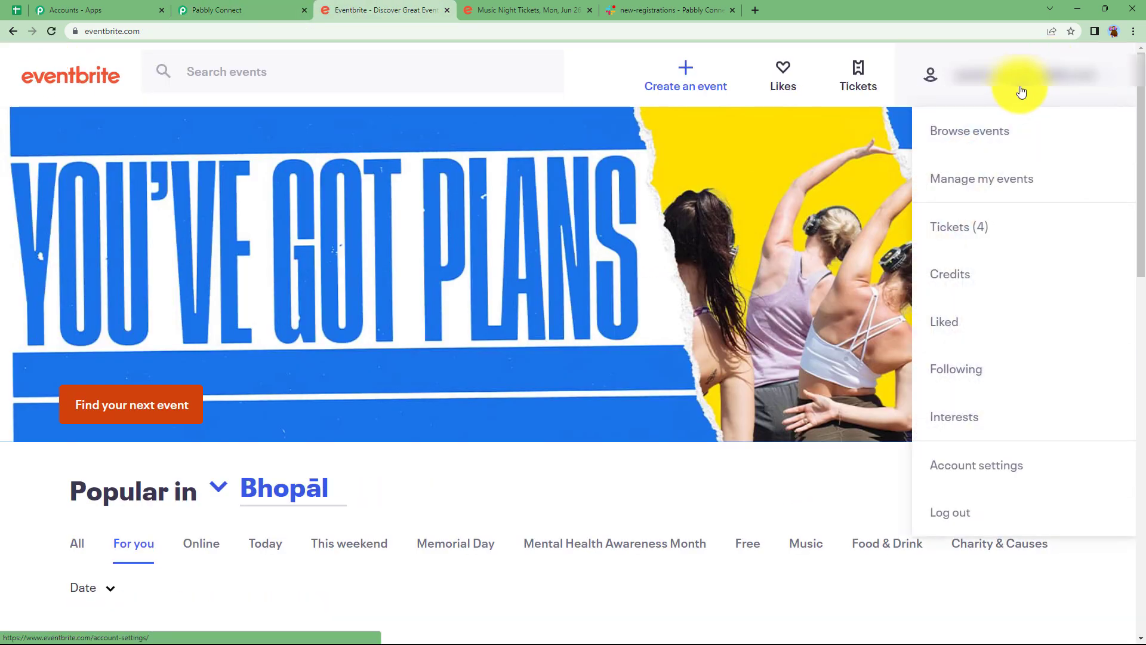
{"action": "left_click", "coordinate": [1004, 475]}
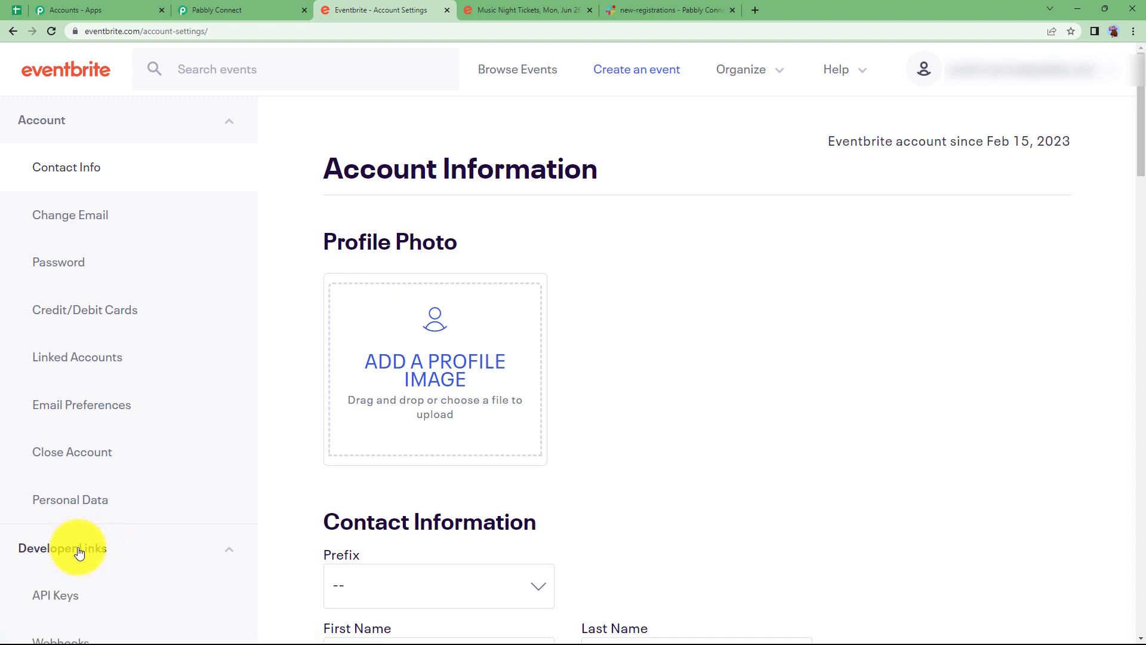
{"action": "scroll", "coordinate": [82, 538], "scroll_direction": "down", "scroll_amount": 3}
{"action": "left_click", "coordinate": [70, 469]}
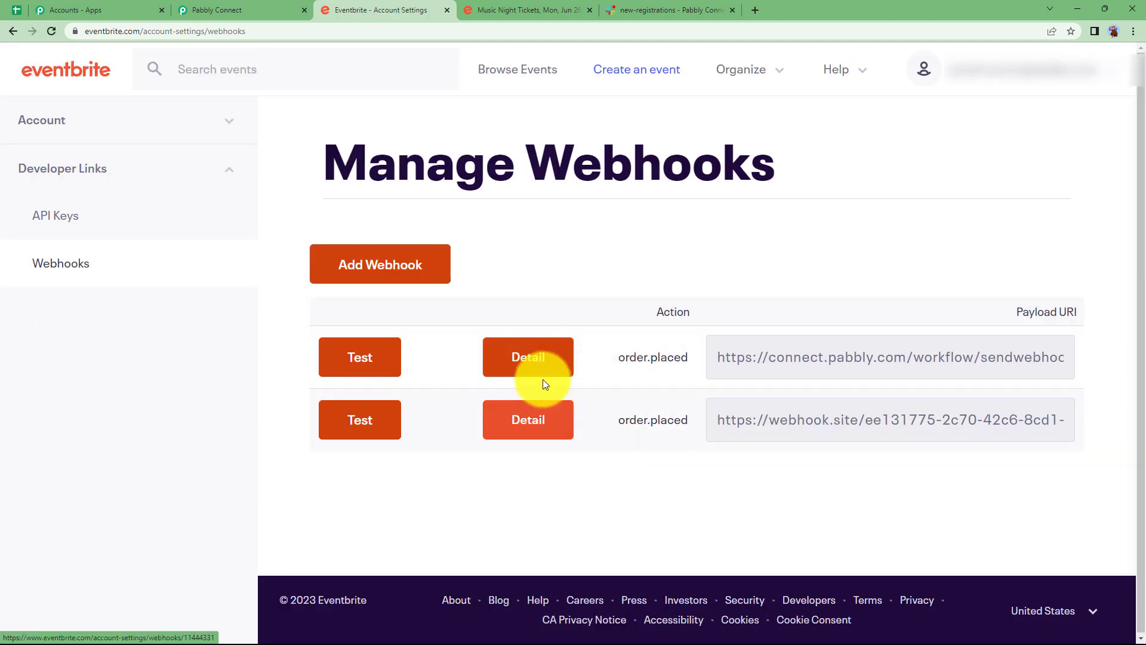
{"action": "left_click", "coordinate": [398, 260]}
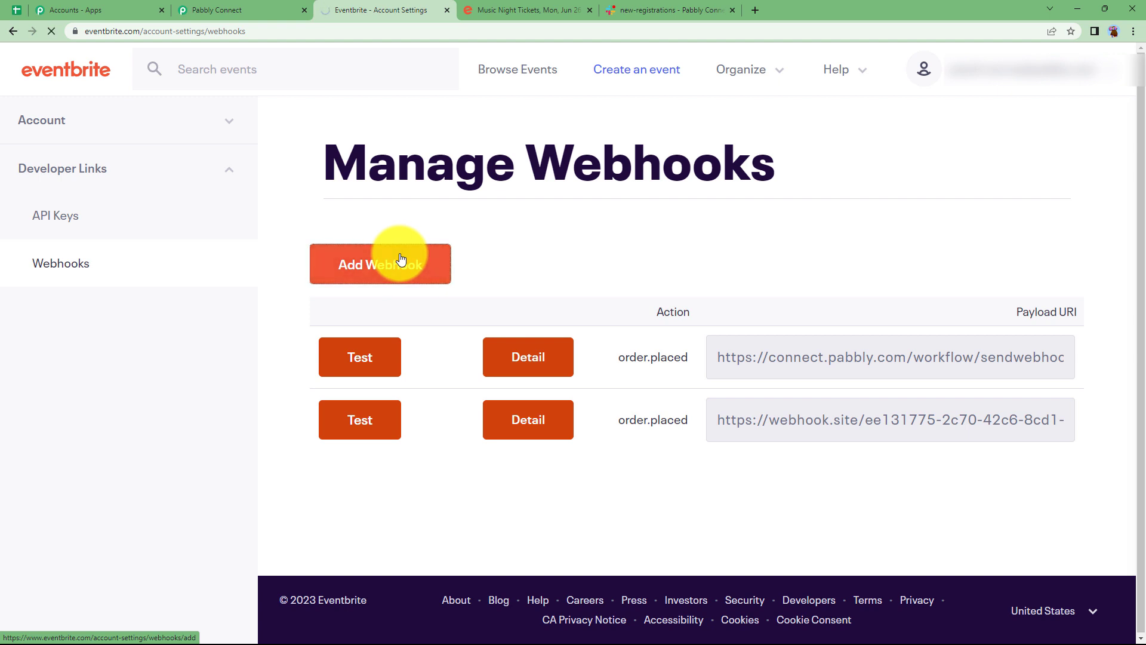
{"action": "left_click", "coordinate": [400, 262]}
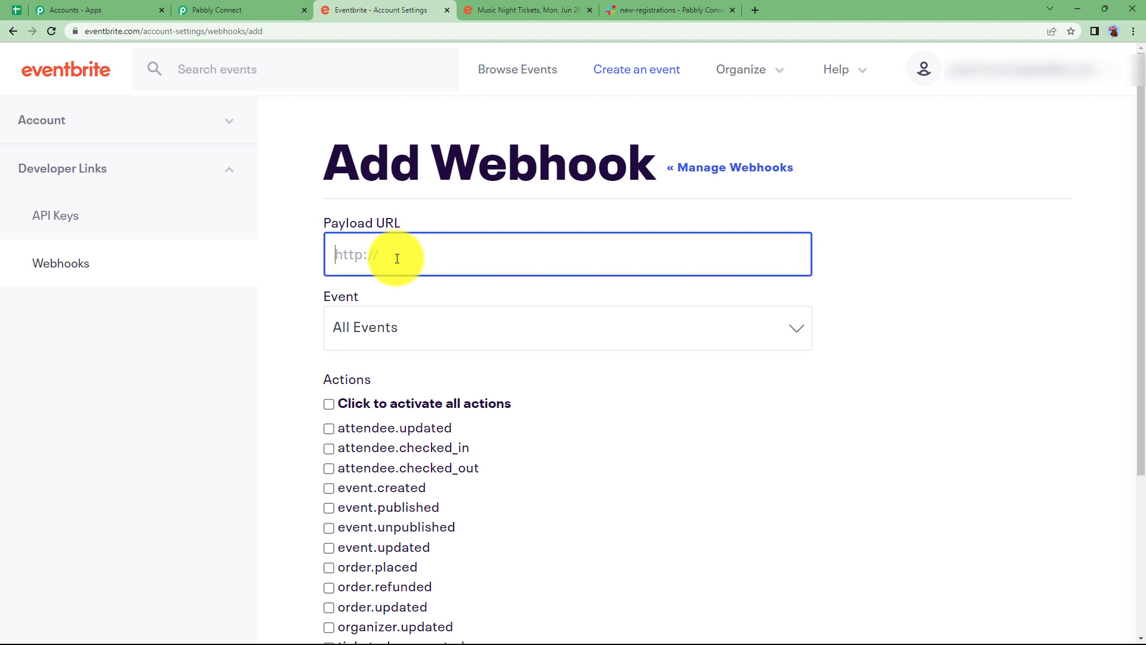
- Copy the trigger's webhook URL from Pabbly Connect into the Payload URL of the new Eventbrite webhook
{"action": "left_click", "coordinate": [233, 10]}
{"action": "left_click", "coordinate": [941, 263]}
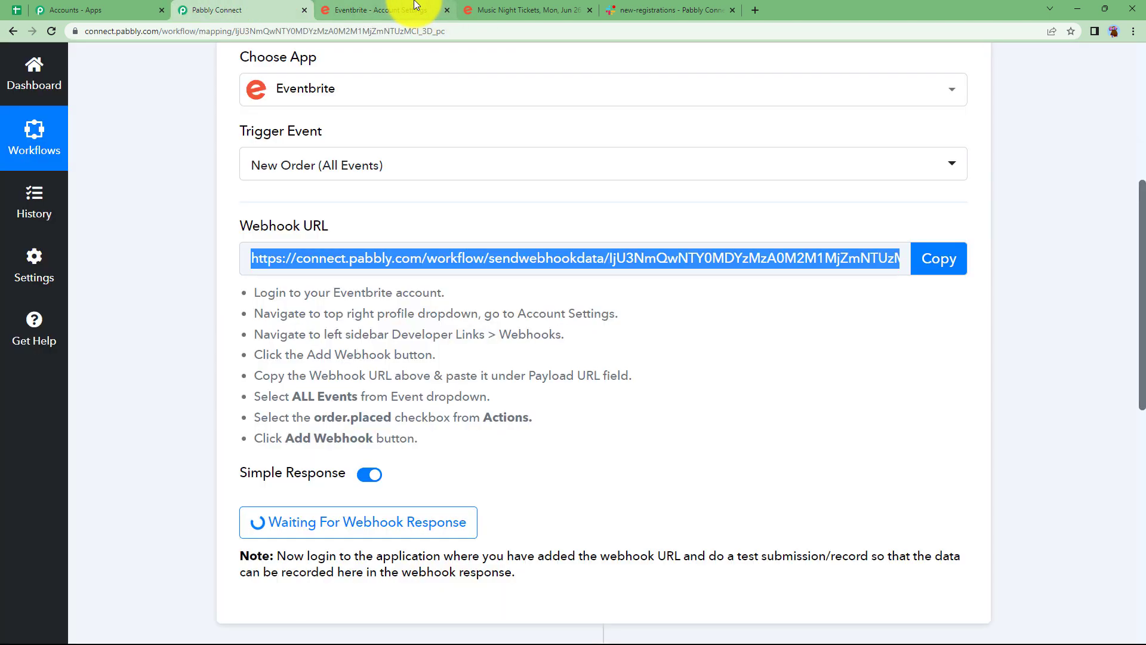
{"action": "left_click", "coordinate": [416, 6]}
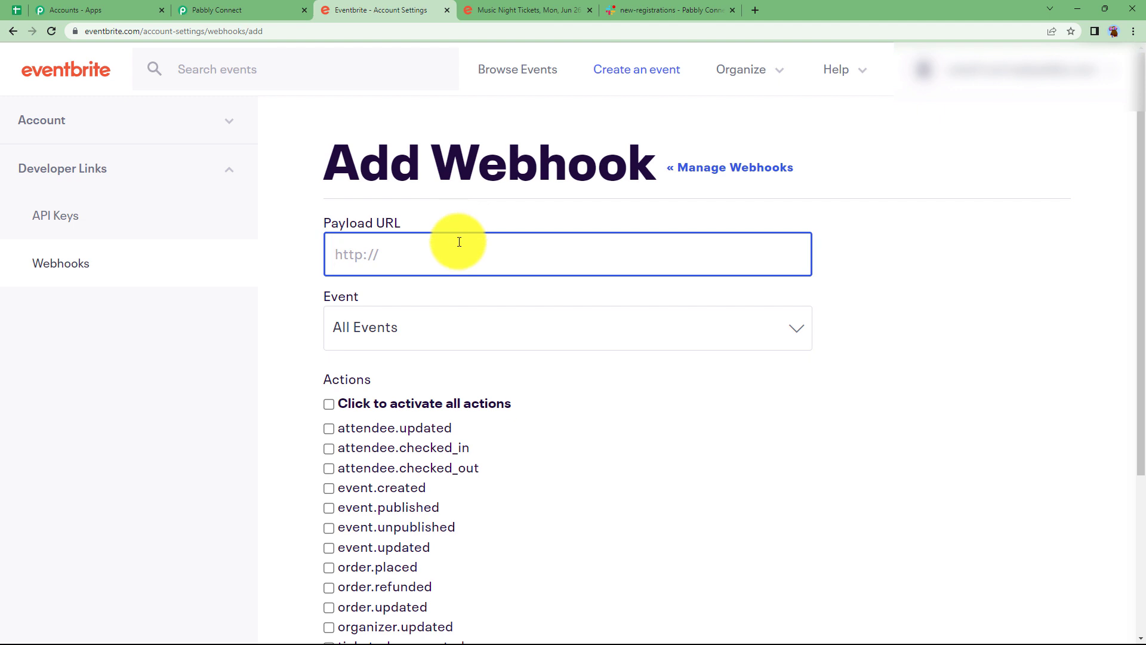
{"action": "key", "text": "ctrl+v"}
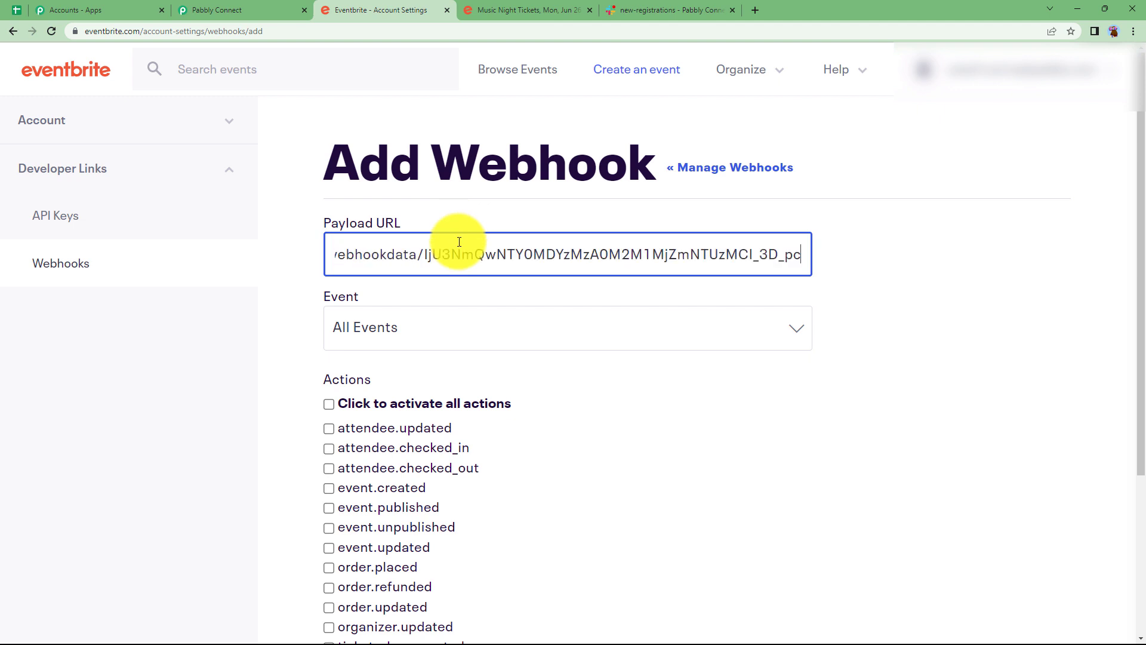
- Set the webhook's event to All Events with only the order.placed action, and add the webhook
{"action": "left_click", "coordinate": [351, 320]}
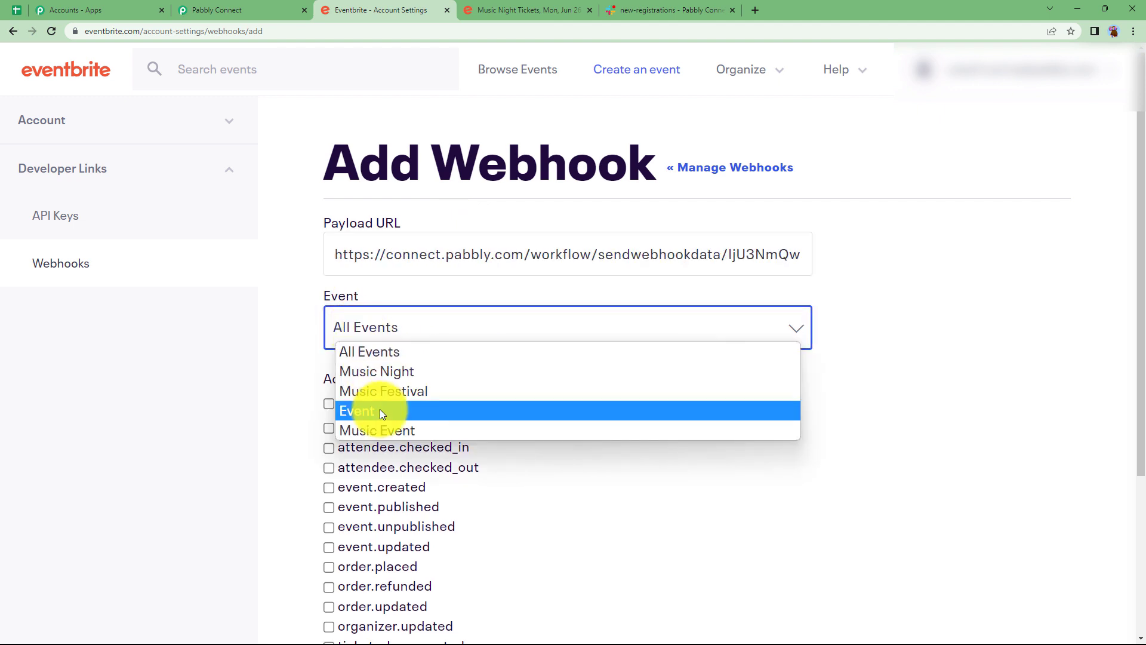
{"action": "left_click", "coordinate": [388, 337]}
{"action": "left_click", "coordinate": [329, 567]}
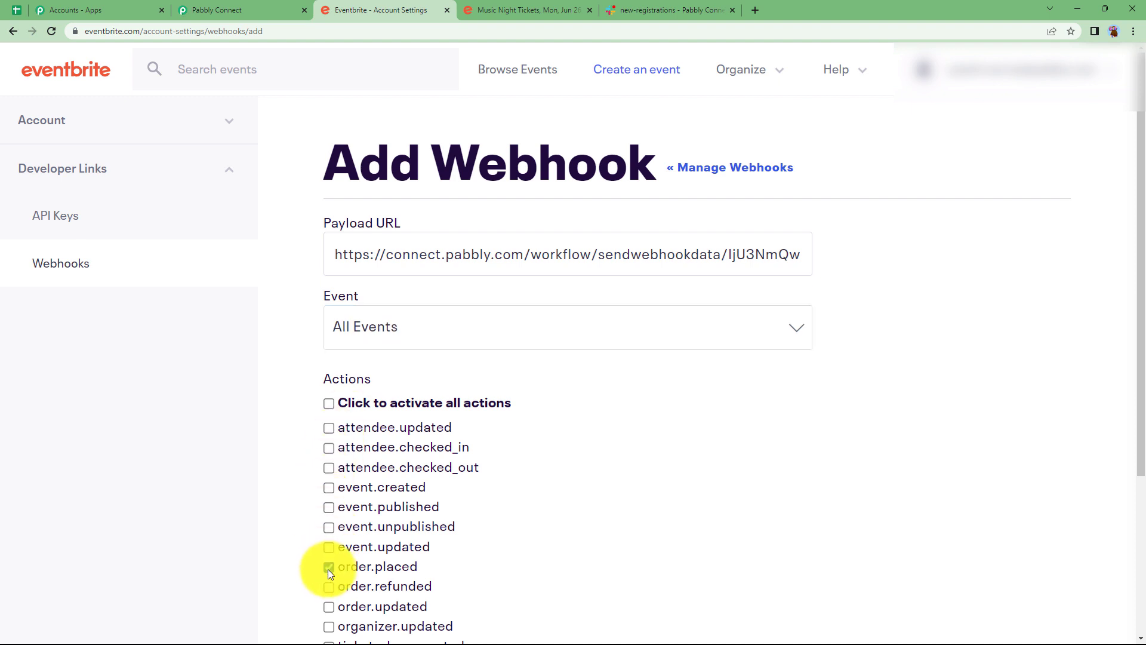
{"action": "scroll", "coordinate": [289, 504], "scroll_direction": "down", "scroll_amount": 3}
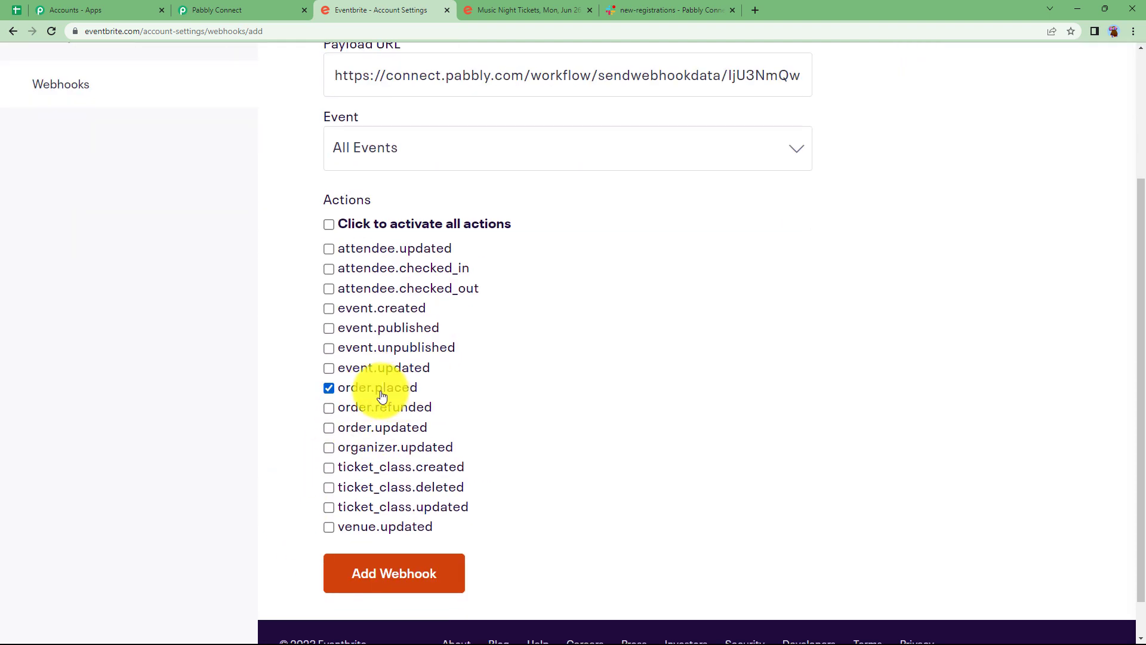
{"action": "left_click", "coordinate": [388, 562]}
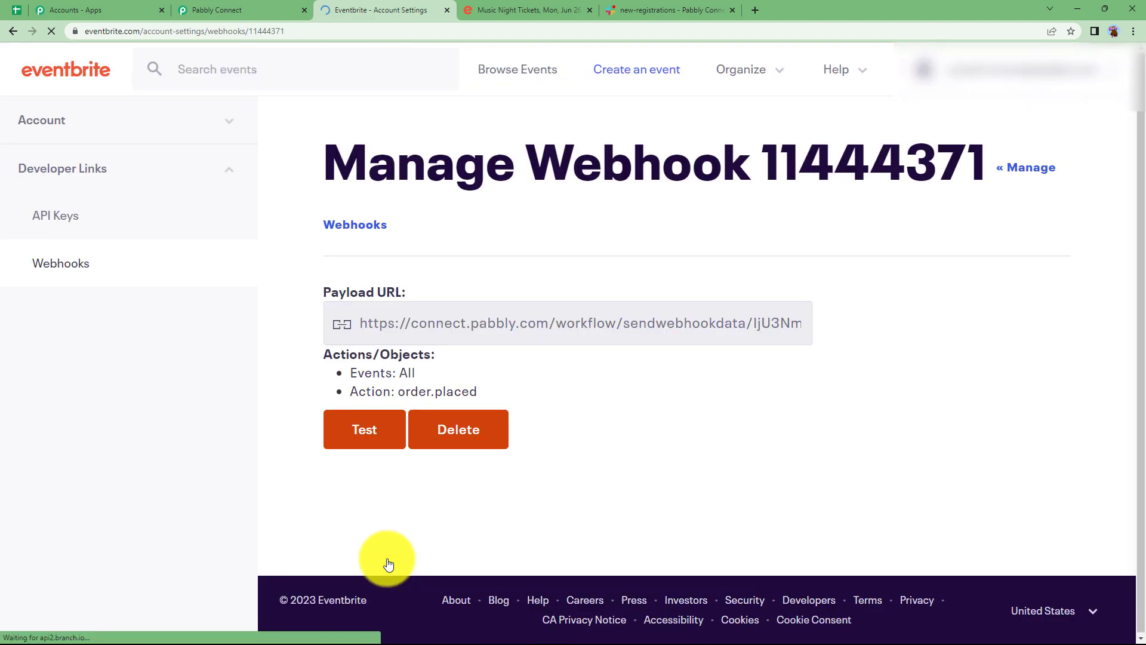
- Send a test from the new Eventbrite webhook and check the response the Pabbly Connect trigger receives
{"action": "left_click", "coordinate": [377, 429]}
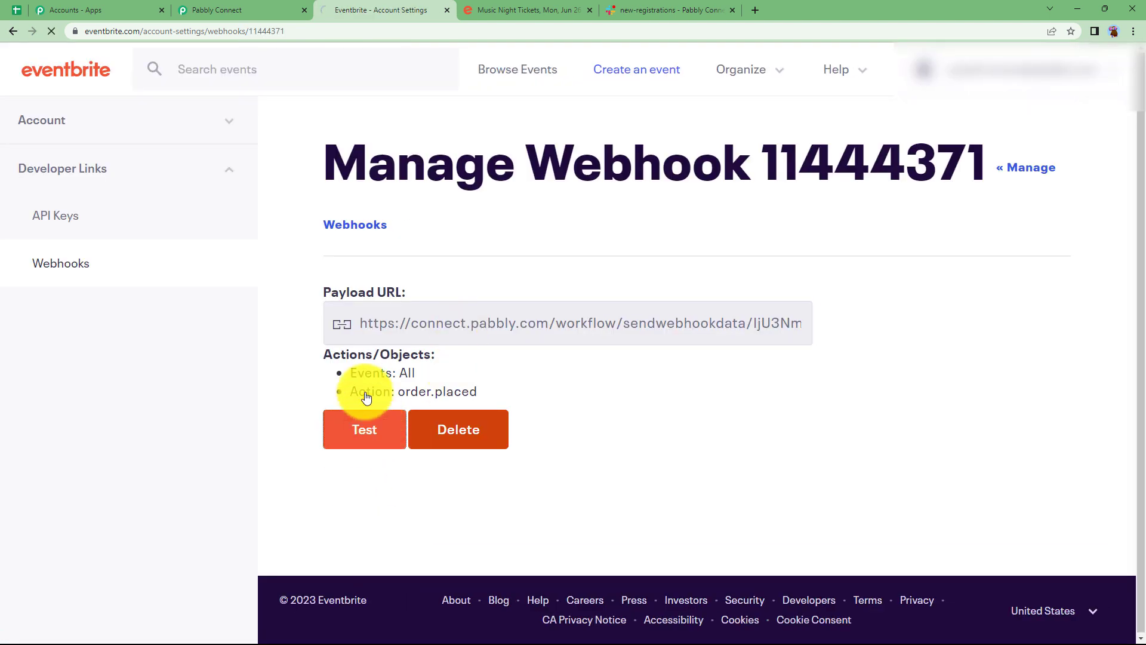
{"action": "left_click", "coordinate": [217, 11]}
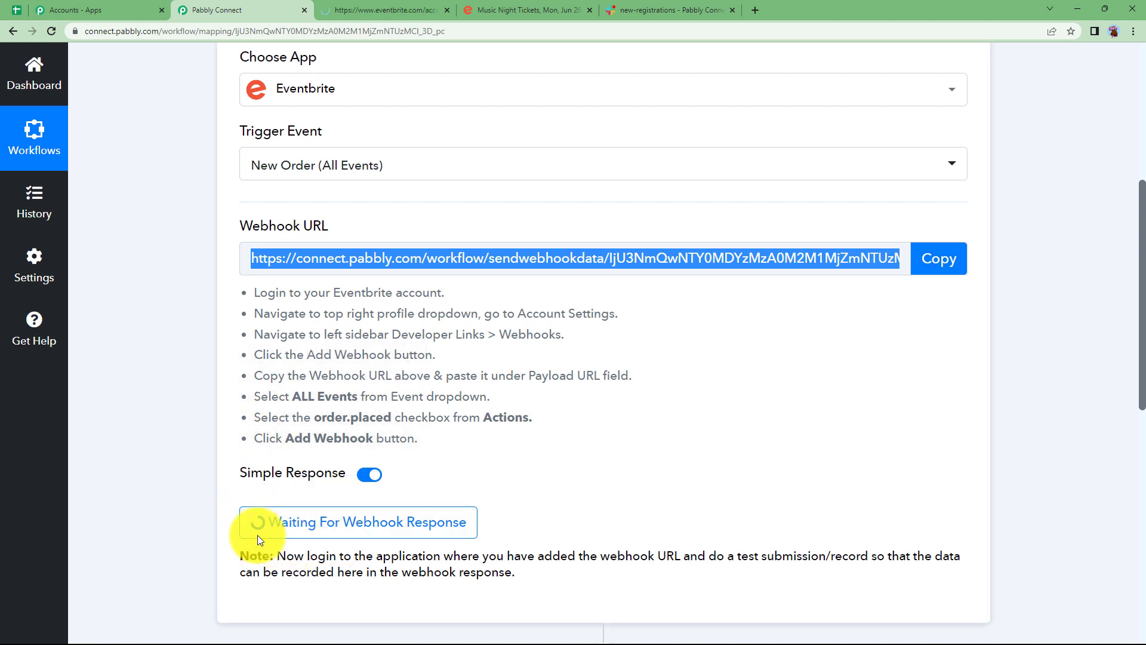
{"action": "scroll", "coordinate": [257, 535], "scroll_direction": "down", "scroll_amount": 3}
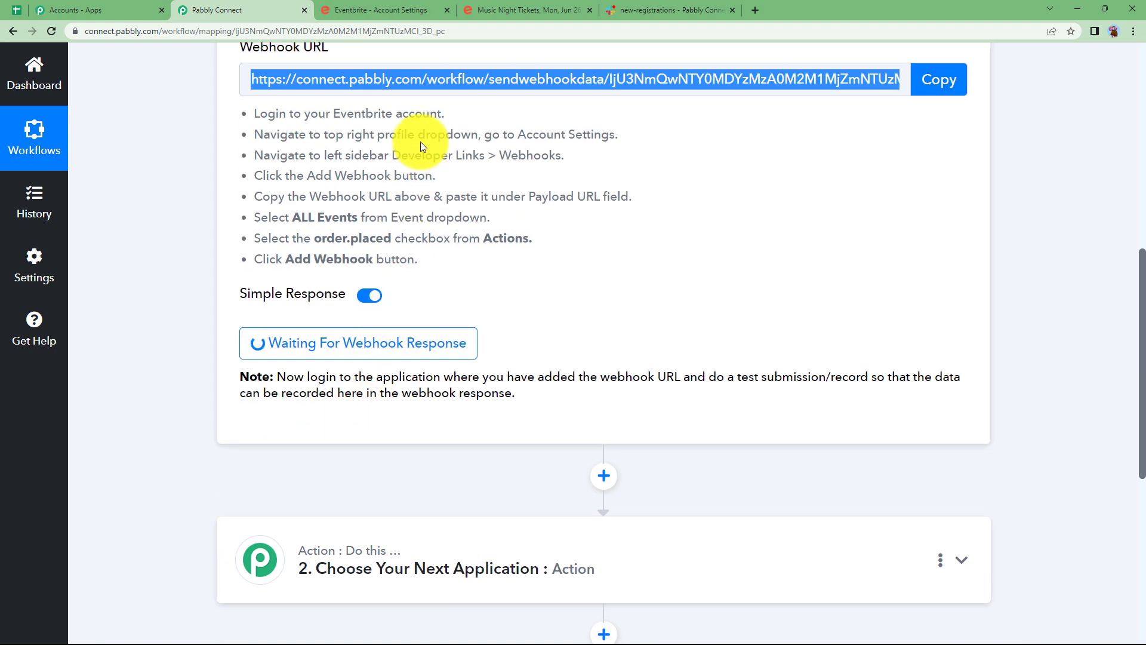
{"action": "left_click", "coordinate": [353, 9]}
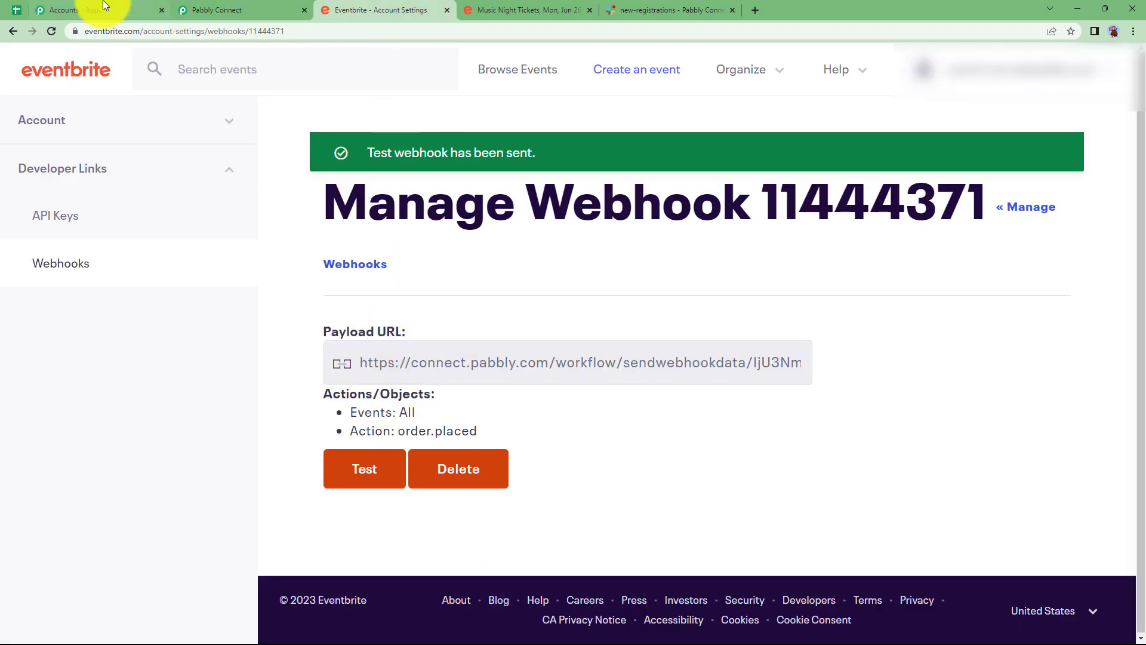
{"action": "left_click", "coordinate": [194, 7]}
{"action": "left_click", "coordinate": [433, 341]}
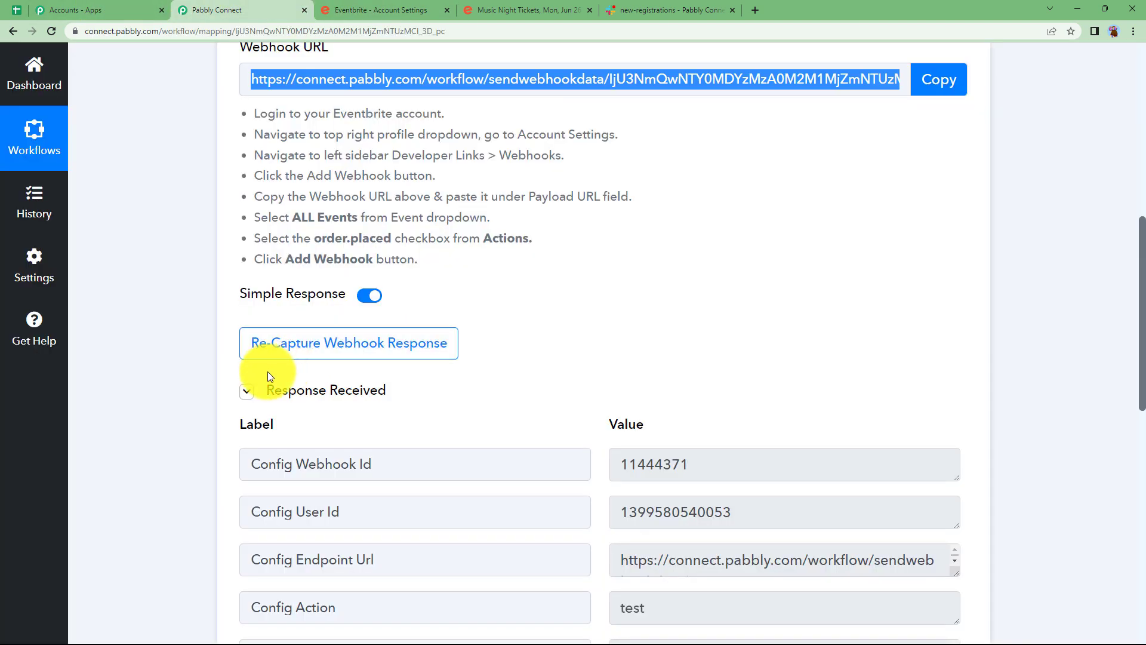
{"action": "scroll", "coordinate": [716, 358], "scroll_direction": "down", "scroll_amount": 3}
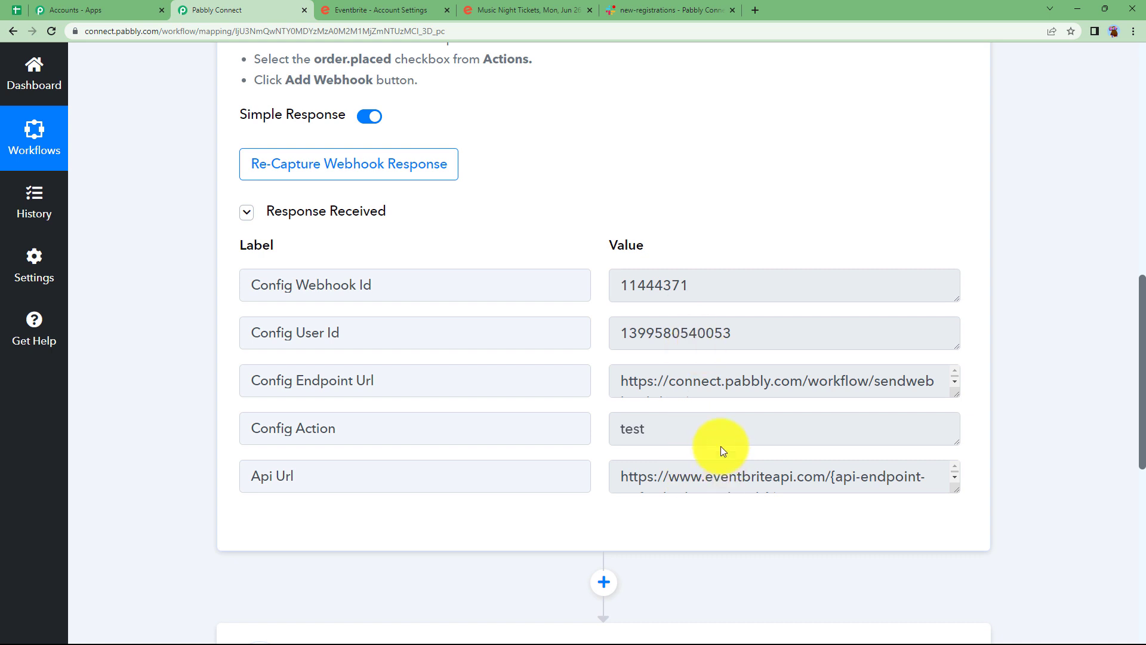
{"action": "left_click_drag", "start_coordinate": [658, 428], "coordinate": [597, 435]}
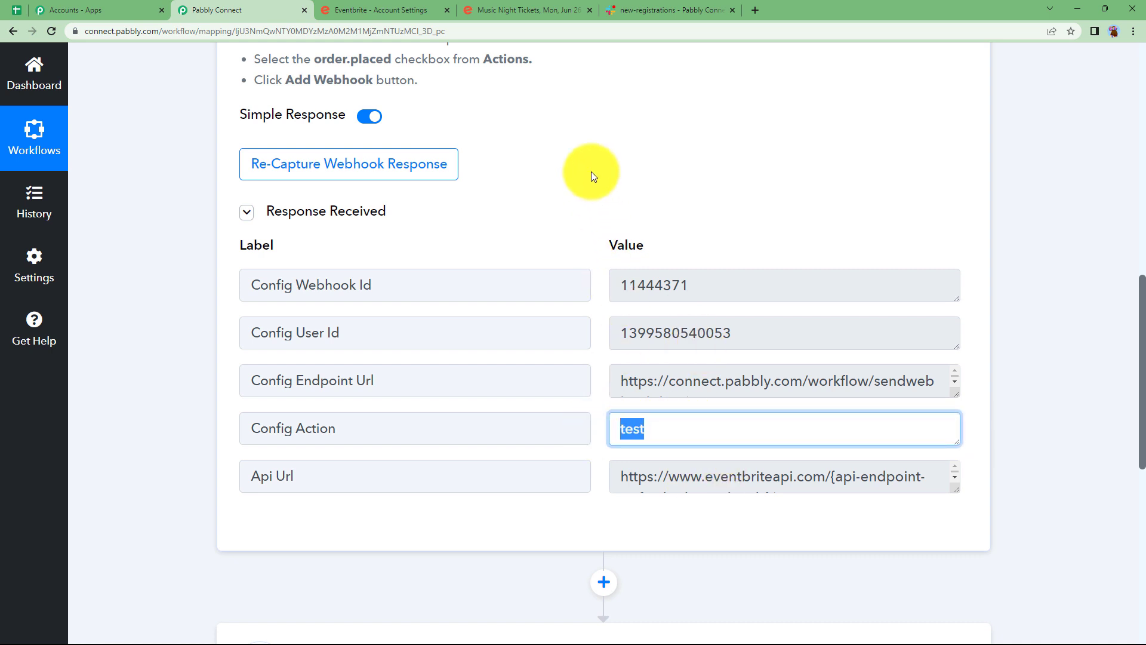
{"action": "left_click_drag", "start_coordinate": [593, 176], "coordinate": [626, 214]}
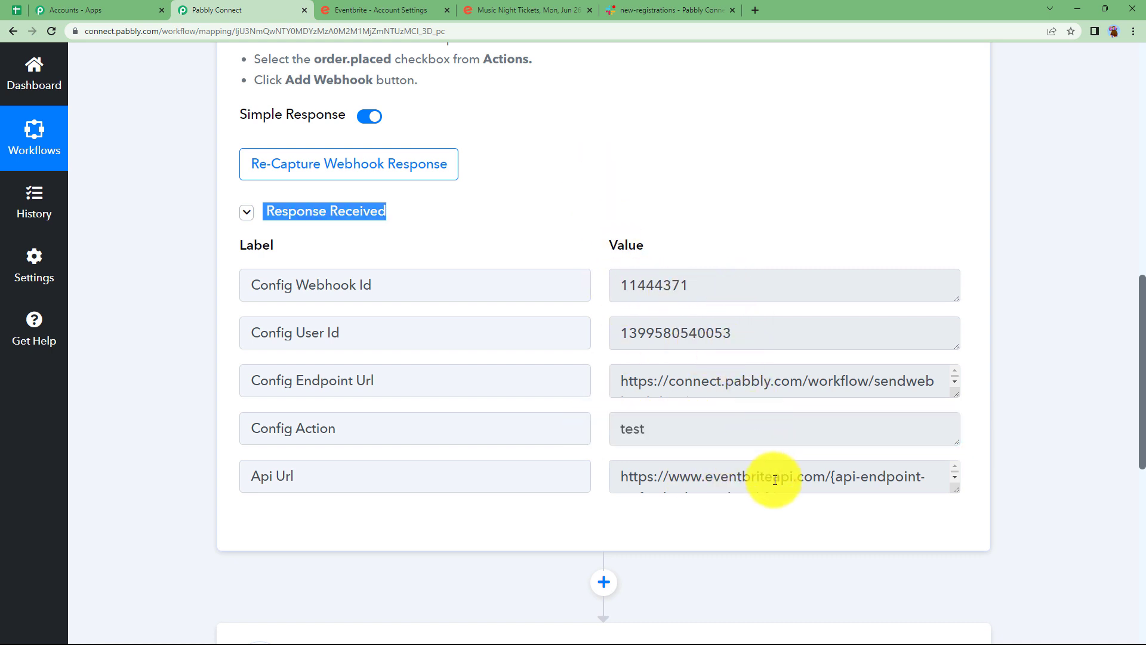
- Restart the capture of the Eventbrite trigger's webhook response in Pabbly Connect, agreeing to recapture it
{"action": "left_click", "coordinate": [382, 10]}
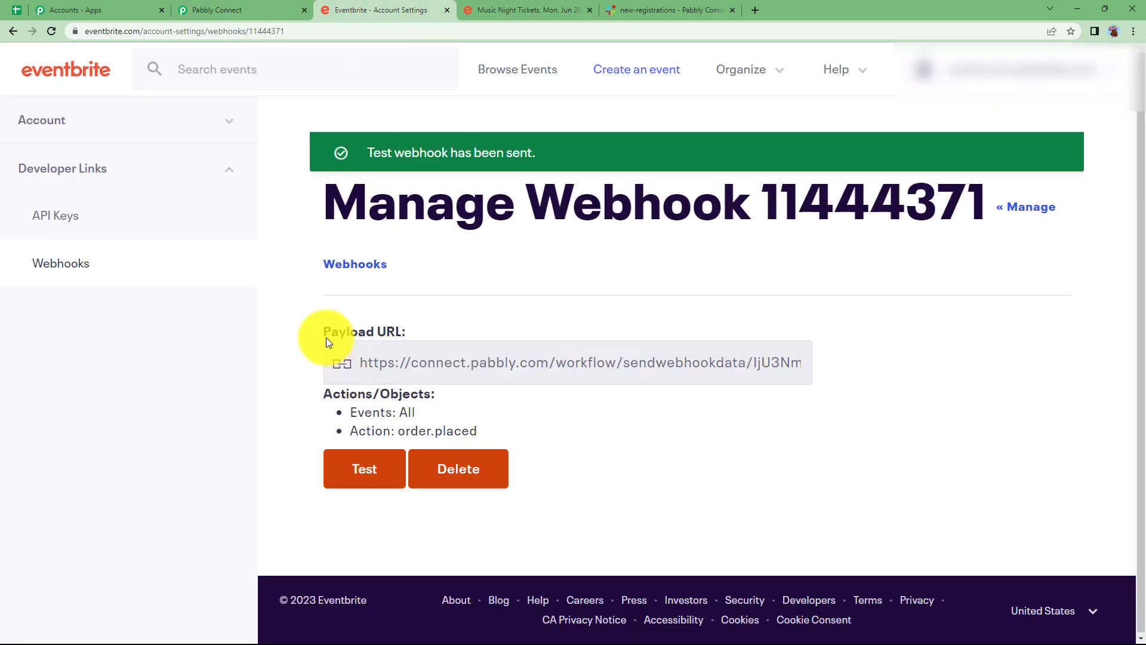
{"action": "left_click", "coordinate": [545, 11]}
{"action": "left_click", "coordinate": [281, 10]}
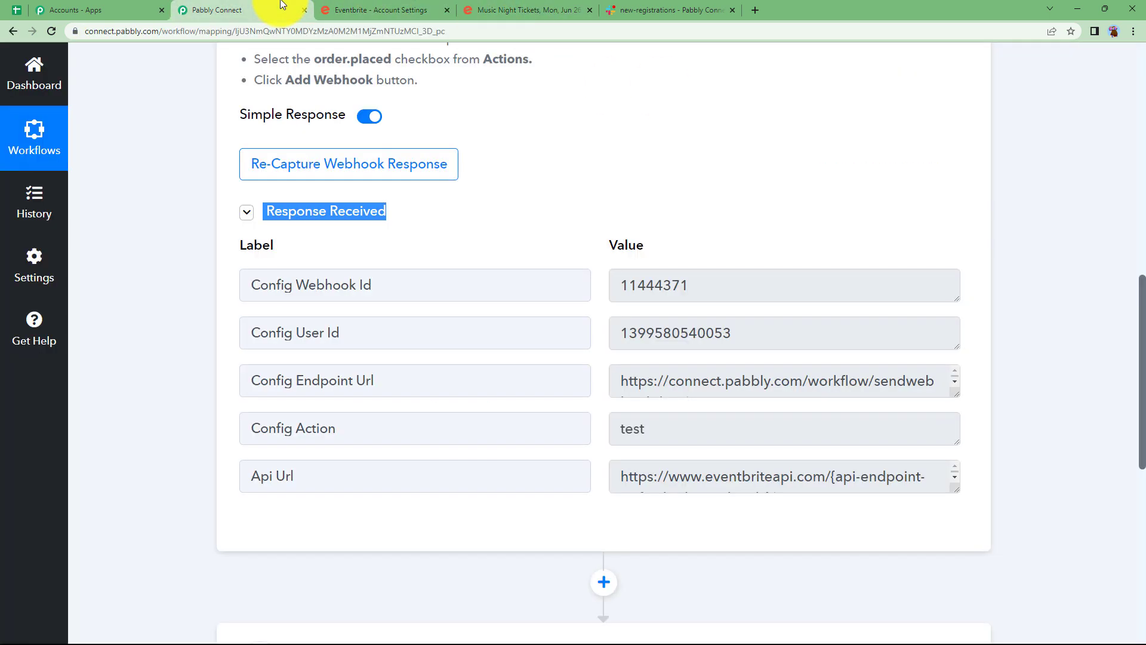
{"action": "left_click", "coordinate": [289, 170]}
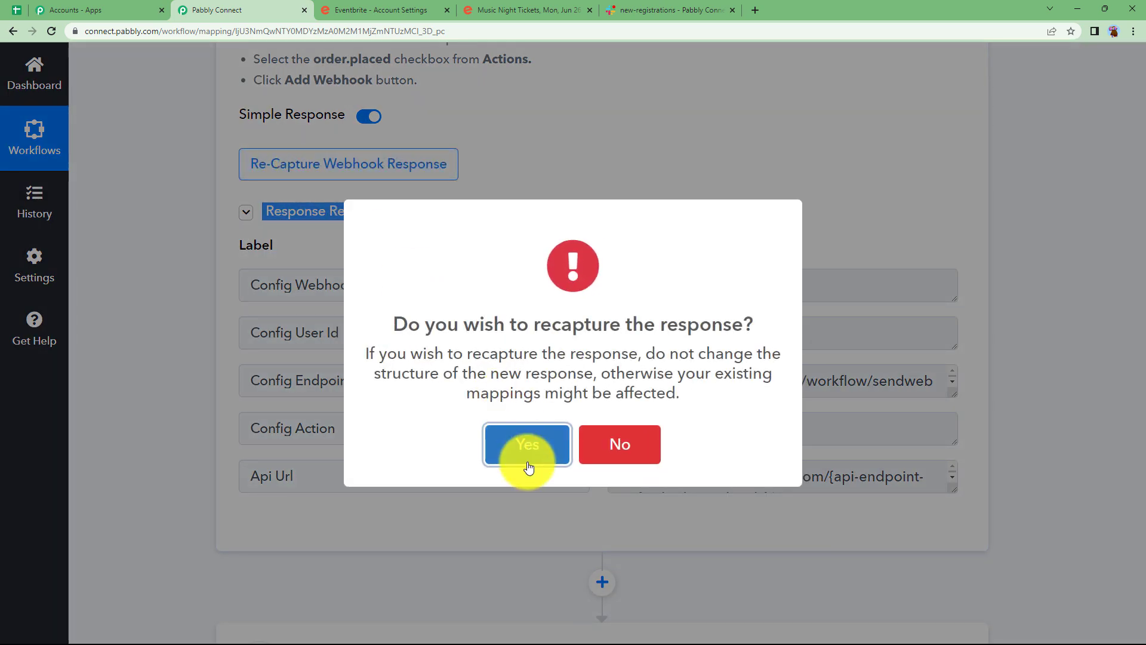
{"action": "left_click", "coordinate": [533, 451]}
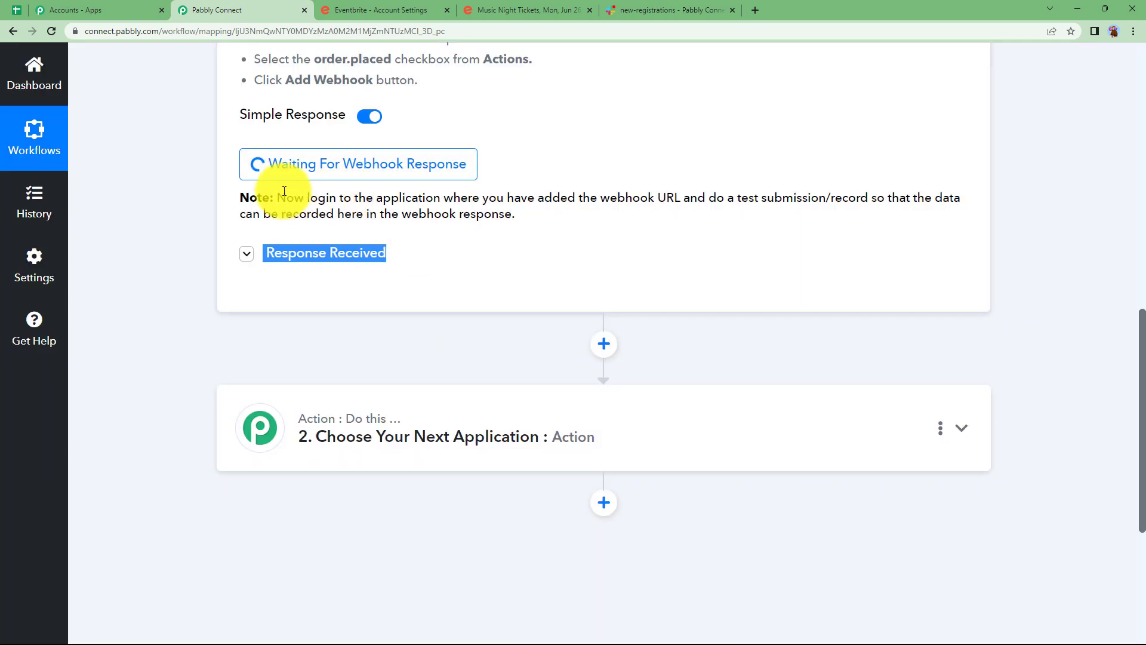
- Register for one General Admission ticket on the Music Night event page, accepting the Eventbrite Terms of Service
{"action": "left_click", "coordinate": [531, 10]}
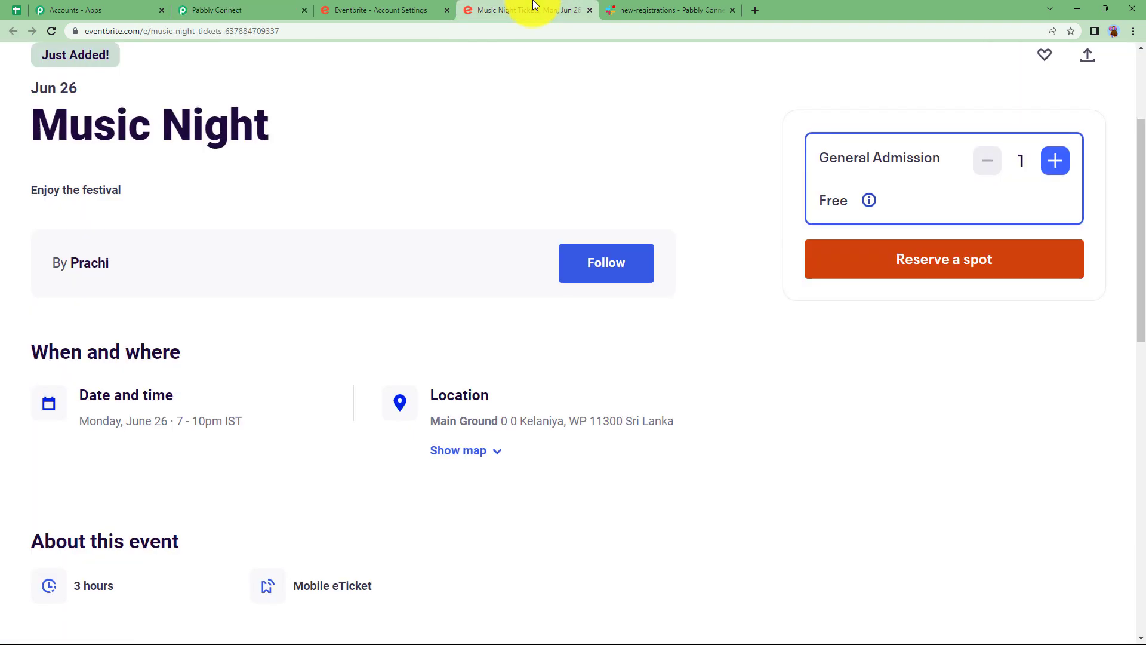
{"action": "left_click", "coordinate": [915, 267]}
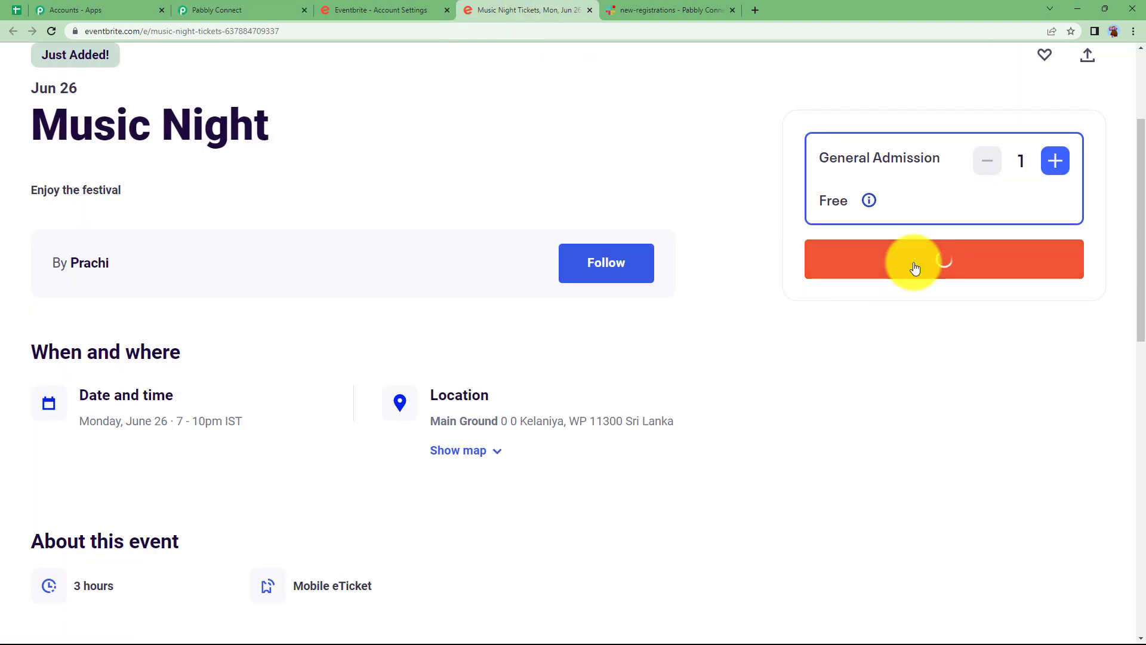
{"action": "left_click", "coordinate": [312, 267]}
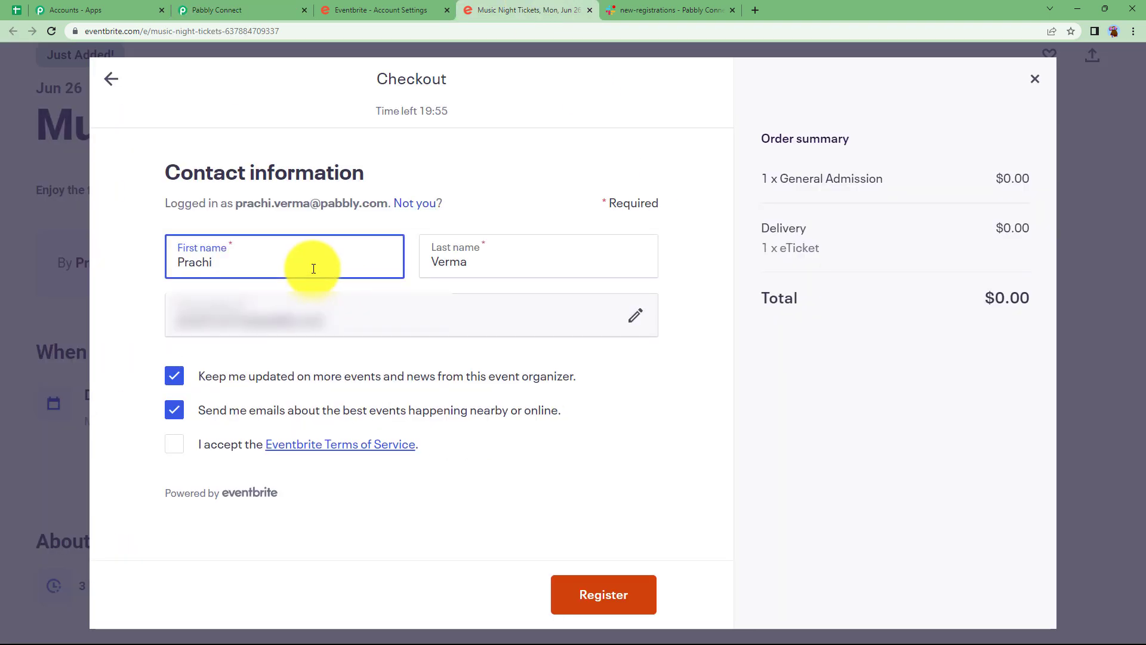
{"action": "left_click", "coordinate": [175, 444]}
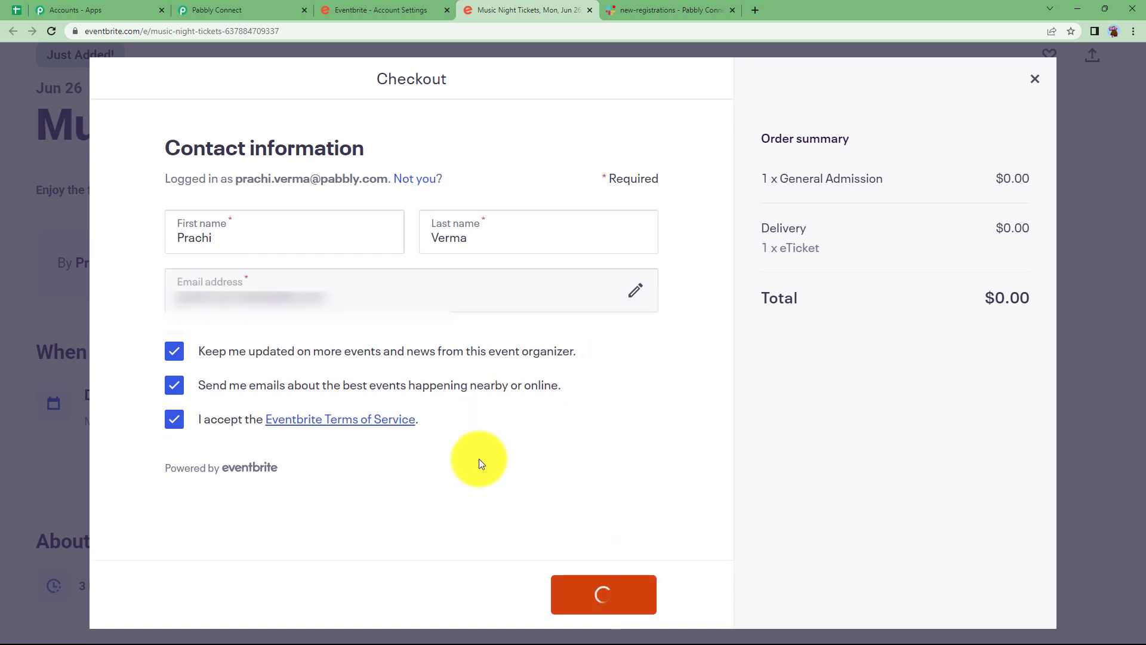
- Examine the order response received by the Pabbly Connect trigger, enlarging the Api Url value to read it in full
{"action": "left_click", "coordinate": [250, 4]}
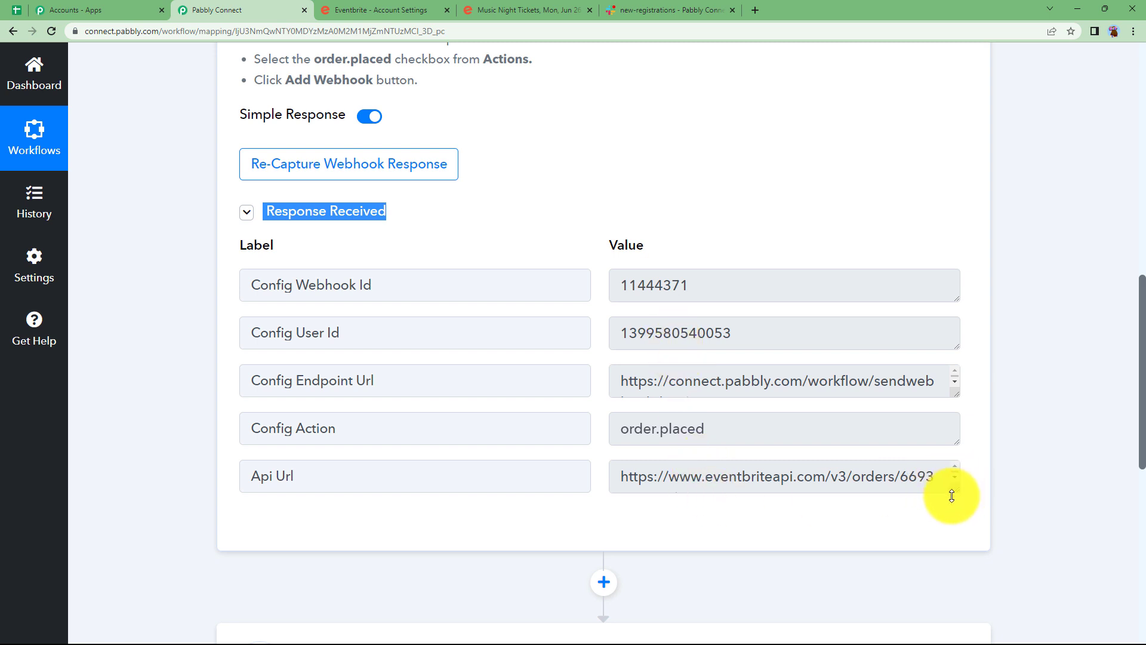
{"action": "left_click_drag", "start_coordinate": [952, 496], "coordinate": [955, 529]}
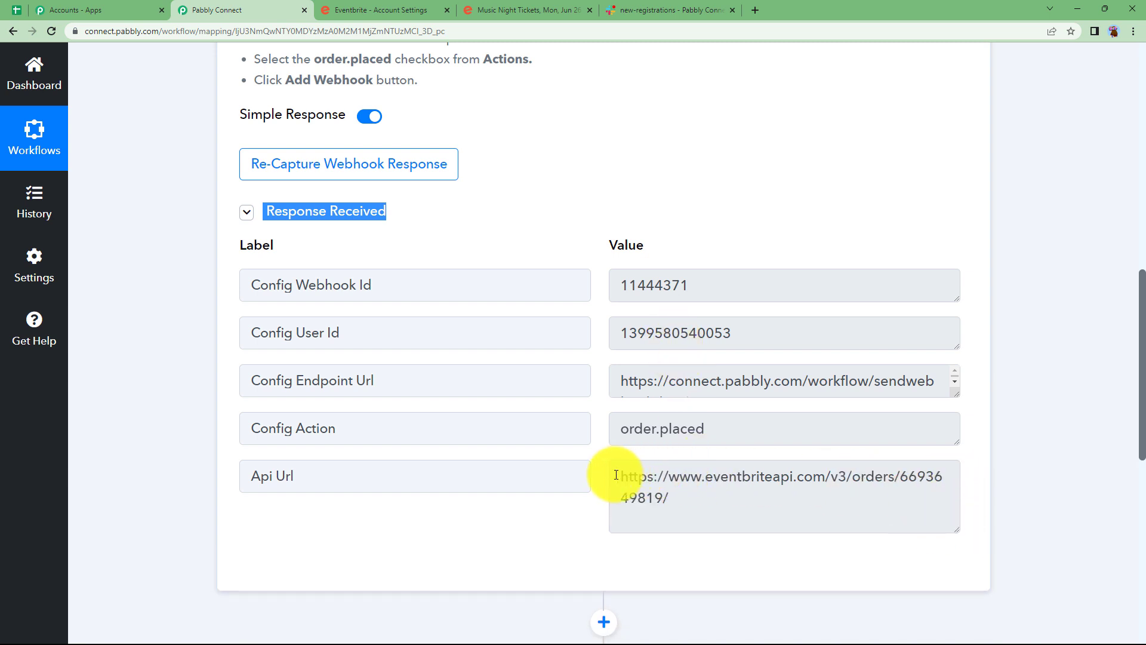
{"action": "left_click_drag", "start_coordinate": [616, 474], "coordinate": [678, 504]}
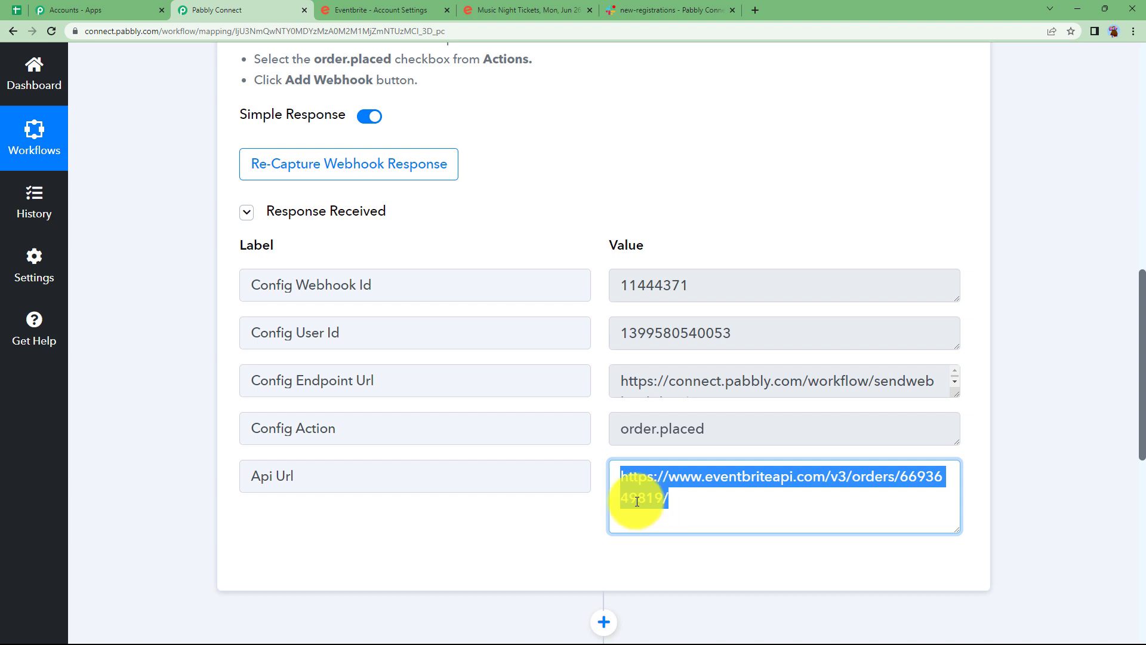
{"action": "left_click_drag", "start_coordinate": [607, 285], "coordinate": [718, 507]}
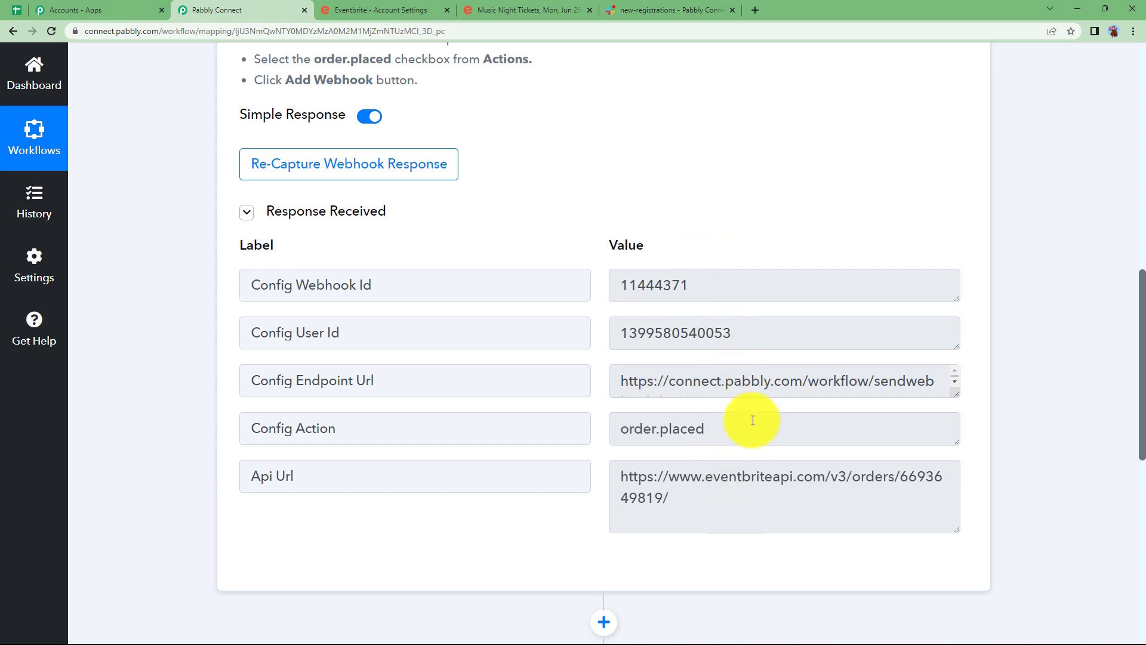
- Collapse the Eventbrite trigger step and expand the workflow's second step for choosing the next application
{"action": "scroll", "coordinate": [499, 509], "scroll_direction": "up", "scroll_amount": 10}
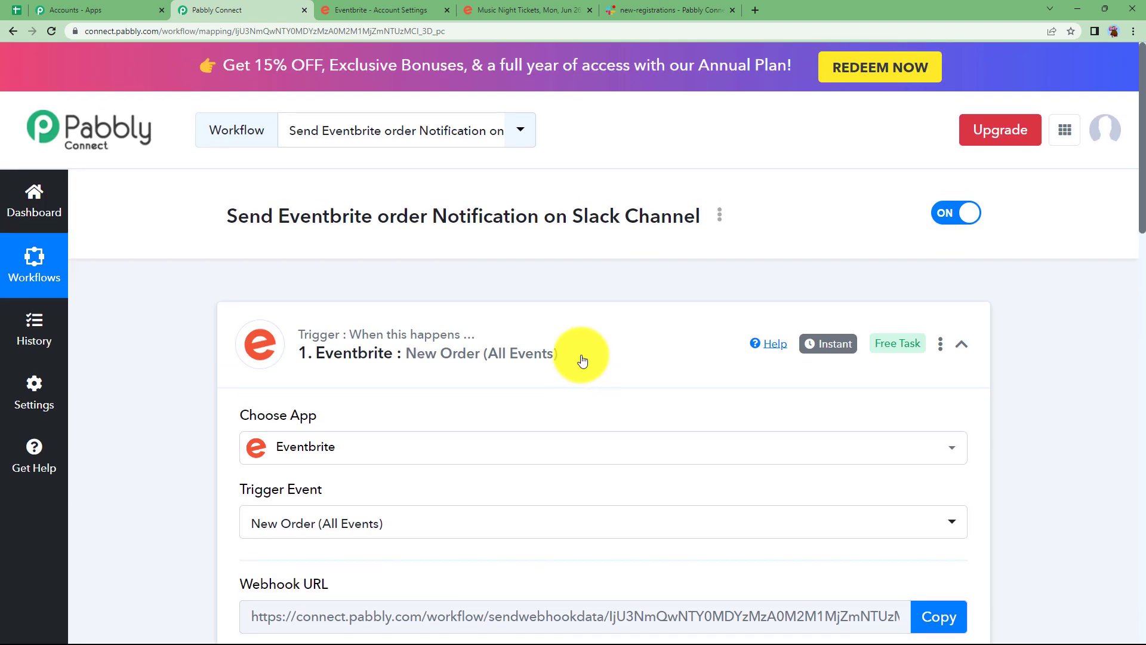
{"action": "left_click", "coordinate": [582, 360]}
{"action": "scroll", "coordinate": [456, 371], "scroll_direction": "down", "scroll_amount": 3}
{"action": "left_click", "coordinate": [448, 327]}
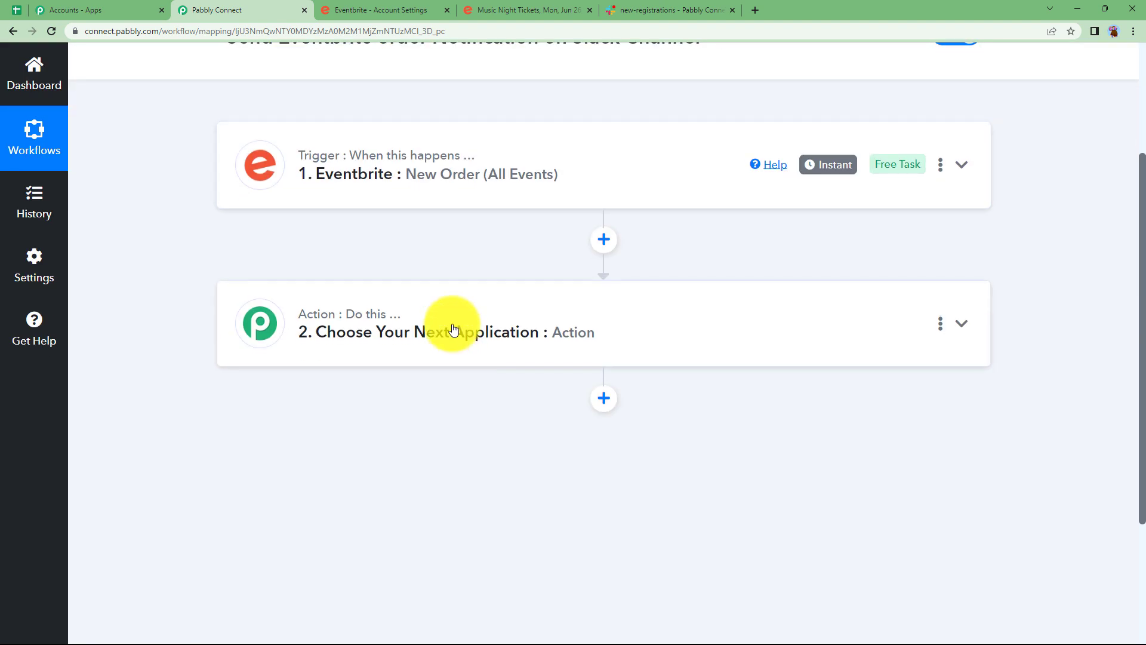
- Reopen the Eventbrite trigger step to examine the order ID within the Api Url value, and collapse the step again
{"action": "left_click", "coordinate": [527, 172]}
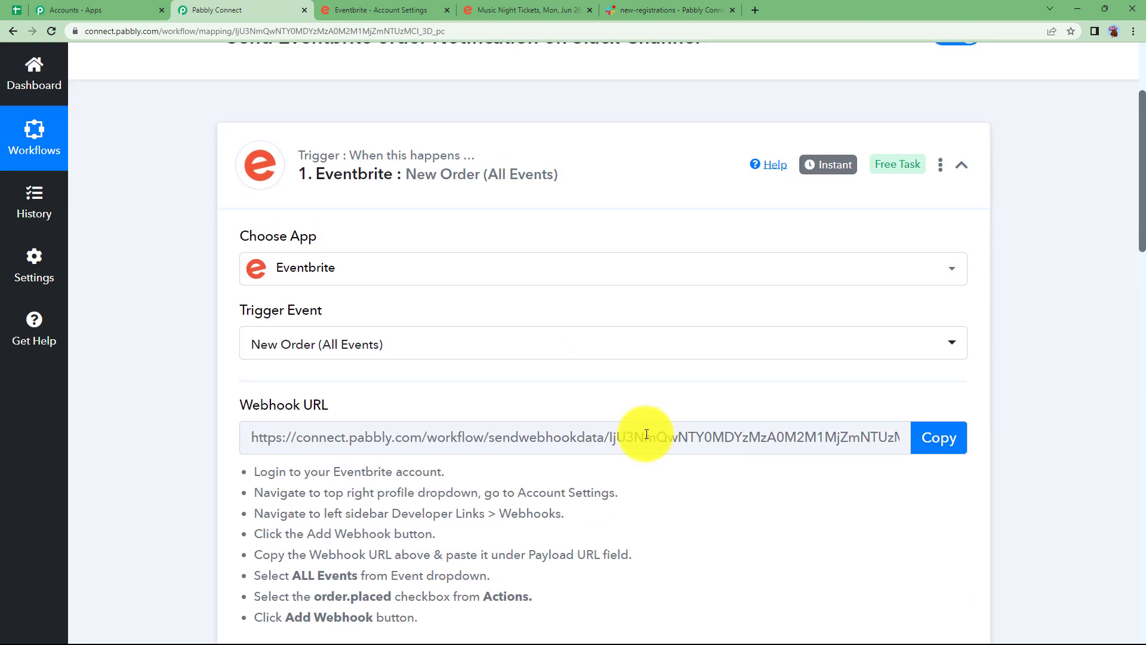
{"action": "scroll", "coordinate": [635, 424], "scroll_direction": "down", "scroll_amount": 5}
{"action": "scroll", "coordinate": [632, 415], "scroll_direction": "down", "scroll_amount": 5}
{"action": "left_click_drag", "start_coordinate": [662, 319], "coordinate": [612, 334]}
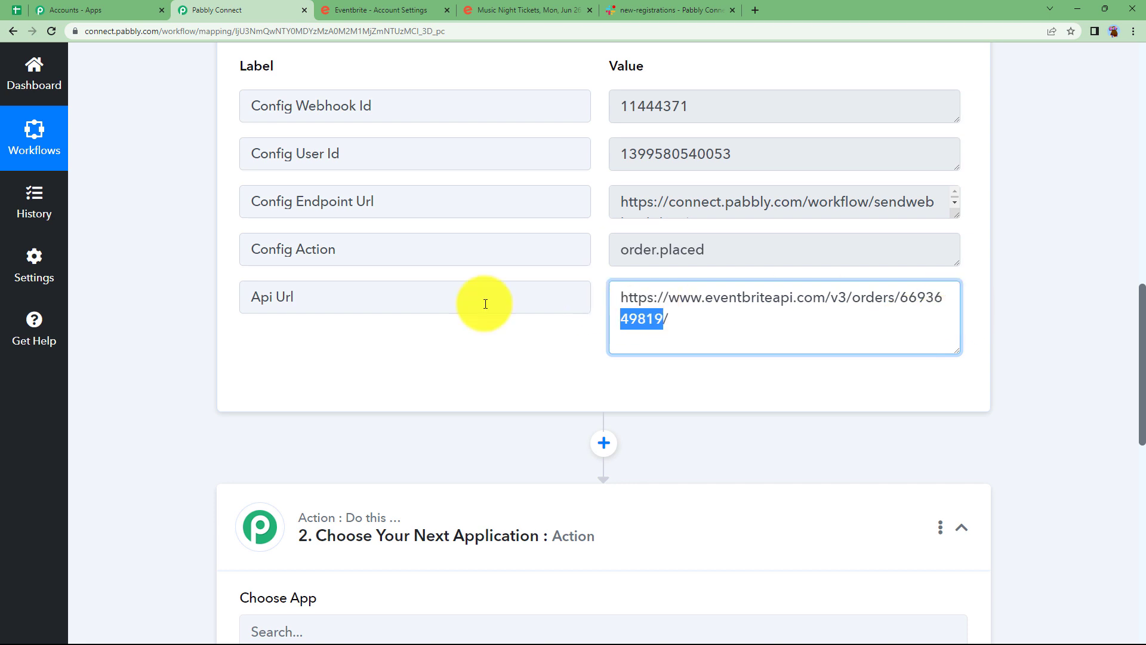
{"action": "scroll", "coordinate": [474, 257], "scroll_direction": "up", "scroll_amount": 10}
{"action": "left_click", "coordinate": [476, 258]}
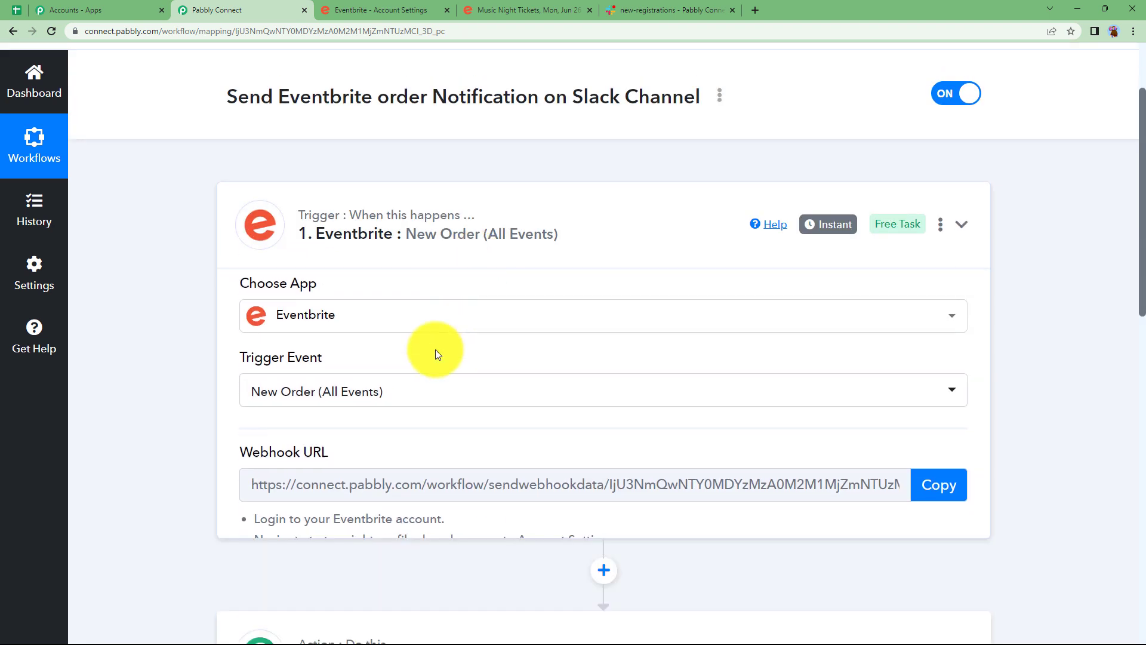
- Set the second step's action application to Text Formatter by Pabbly, searching for "text"
{"action": "left_click", "coordinate": [317, 476]}
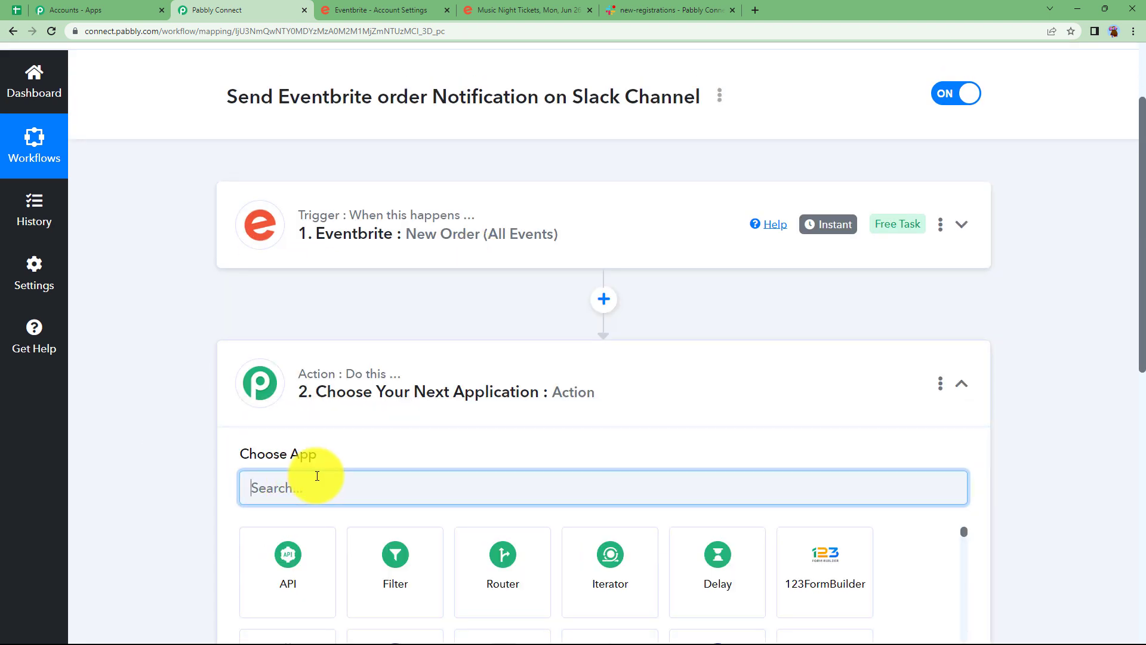
{"action": "type", "text": "text"}
{"action": "left_click", "coordinate": [293, 568]}
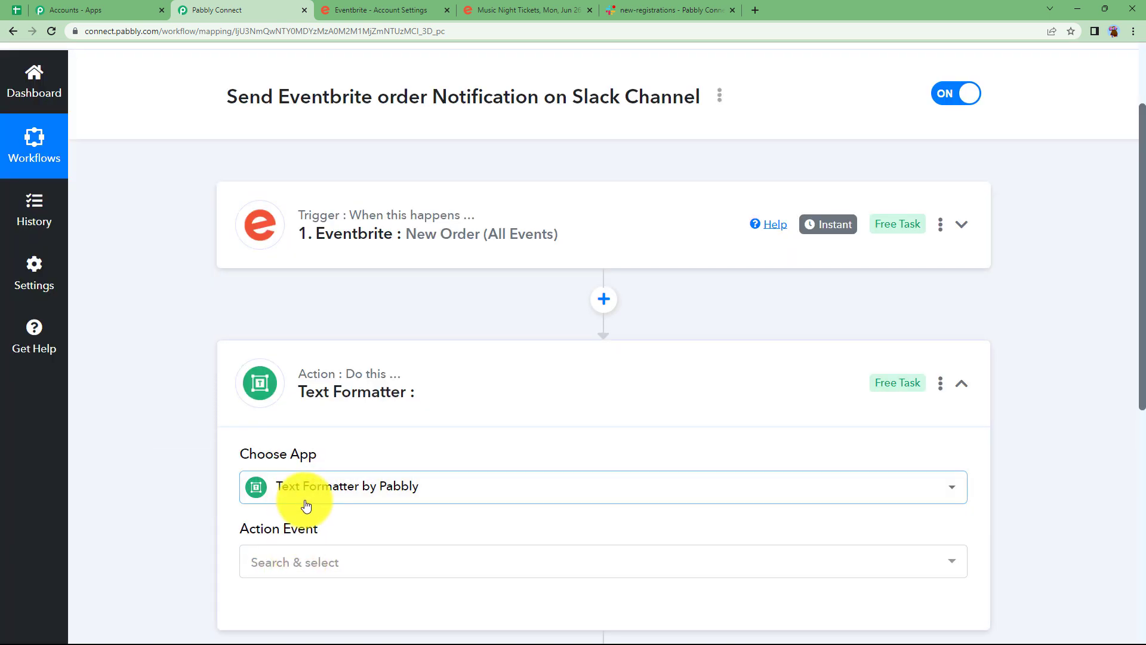
{"action": "scroll", "coordinate": [209, 519], "scroll_direction": "down", "scroll_amount": 1}
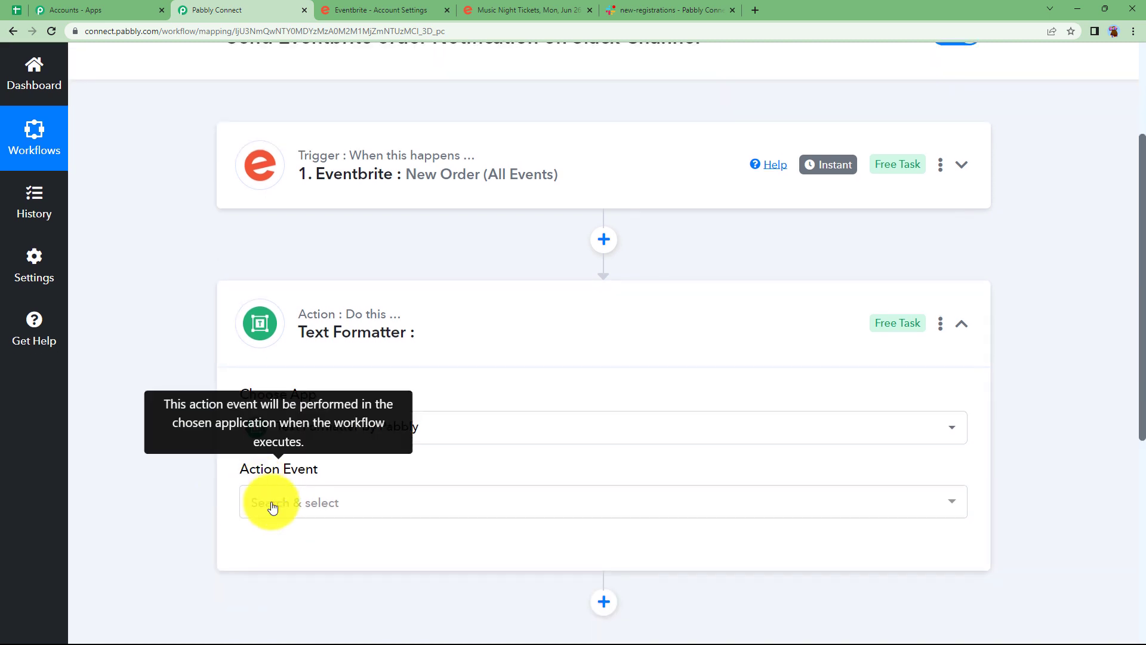
- Set the Text Formatter action event to Split Text and connect it
{"action": "left_click", "coordinate": [275, 513]}
{"action": "left_click", "coordinate": [325, 370]}
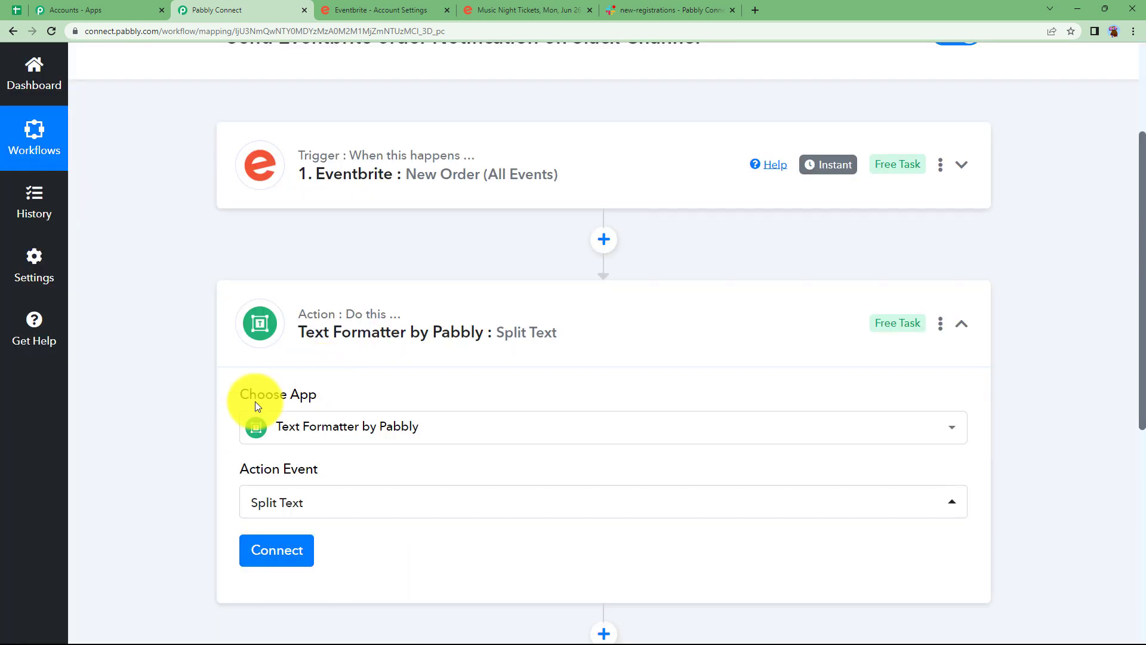
{"action": "scroll", "coordinate": [263, 417], "scroll_direction": "down", "scroll_amount": 2}
{"action": "scroll", "coordinate": [282, 443], "scroll_direction": "down", "scroll_amount": 1}
{"action": "left_click", "coordinate": [289, 312]}
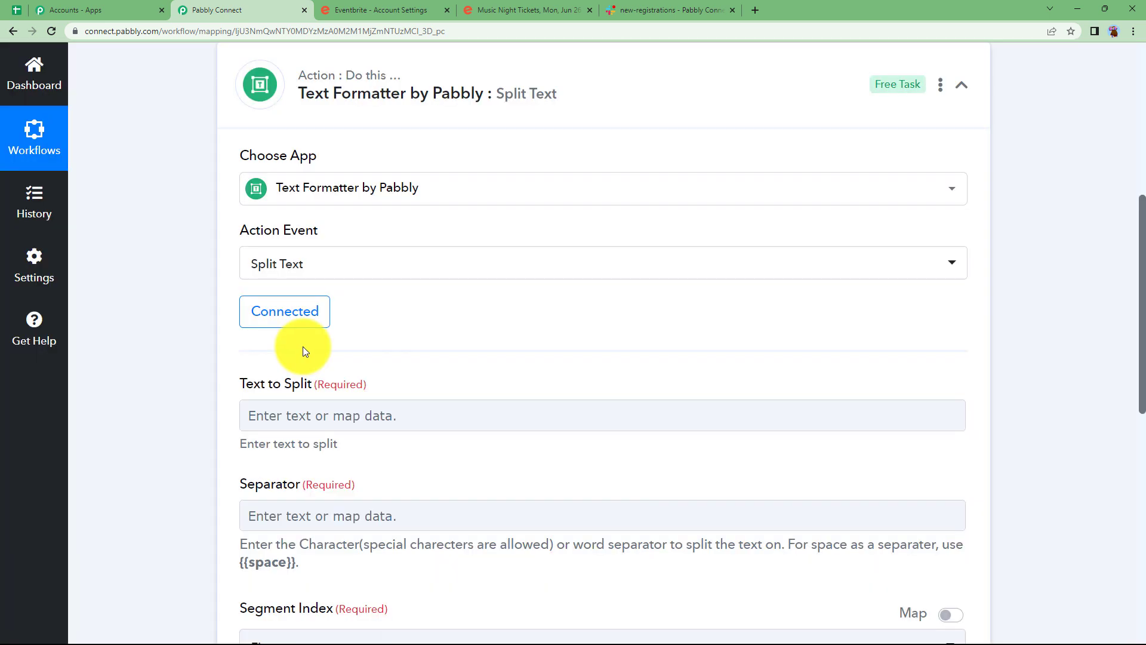
- Map the Api Url from the Eventbrite New Order step as the text to split
{"action": "scroll", "coordinate": [192, 383], "scroll_direction": "down", "scroll_amount": 3}
{"action": "left_click", "coordinate": [312, 237]}
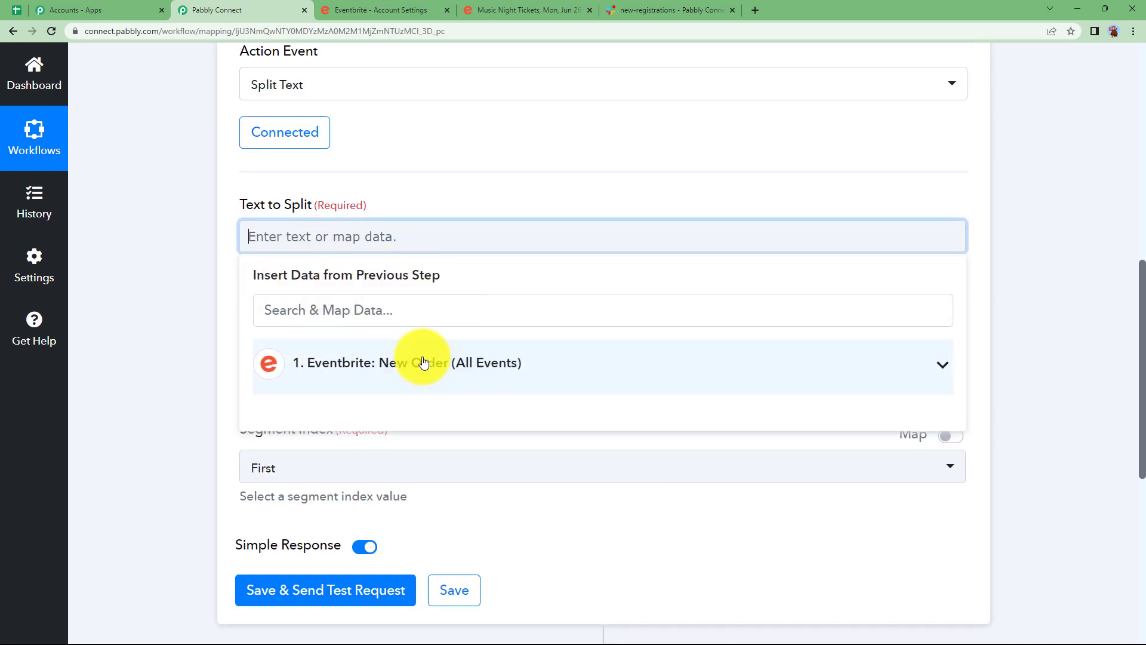
{"action": "left_click", "coordinate": [471, 372]}
{"action": "left_click", "coordinate": [545, 549]}
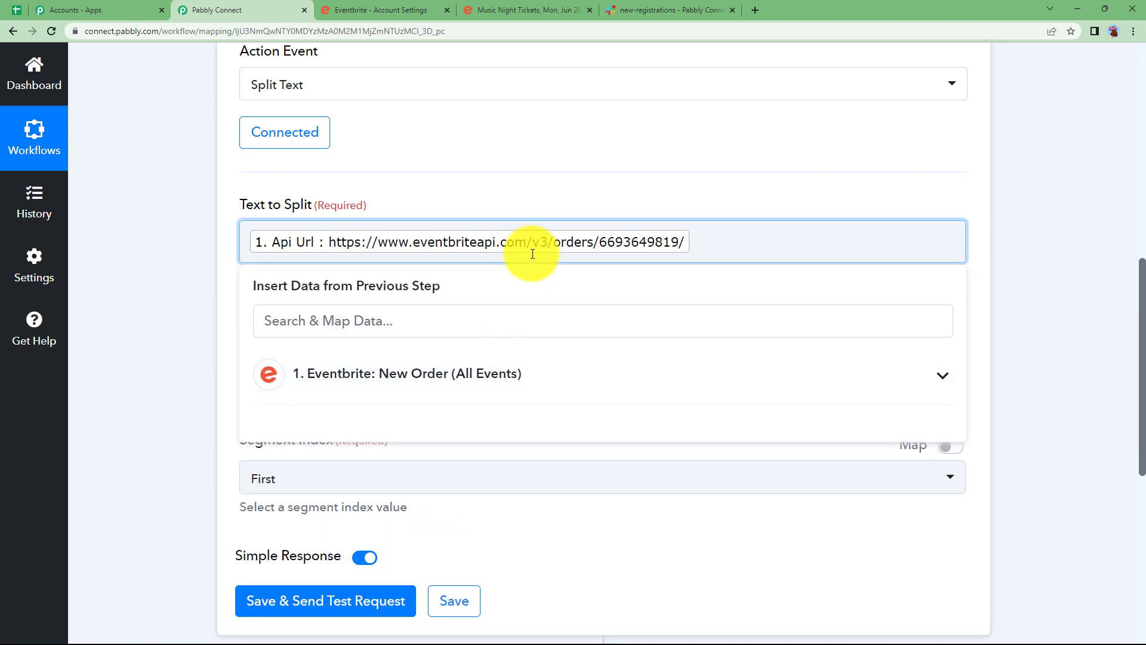
{"action": "left_click", "coordinate": [238, 301]}
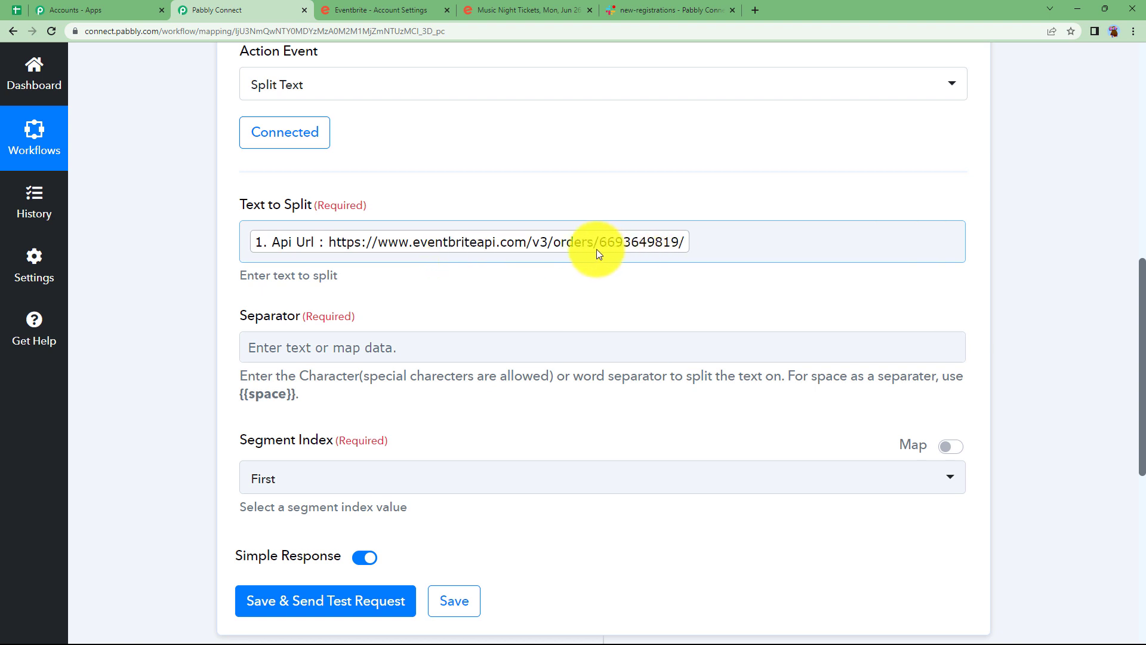
- Set the separator to "/" and the segment index to Second to Last
{"action": "left_click", "coordinate": [554, 352]}
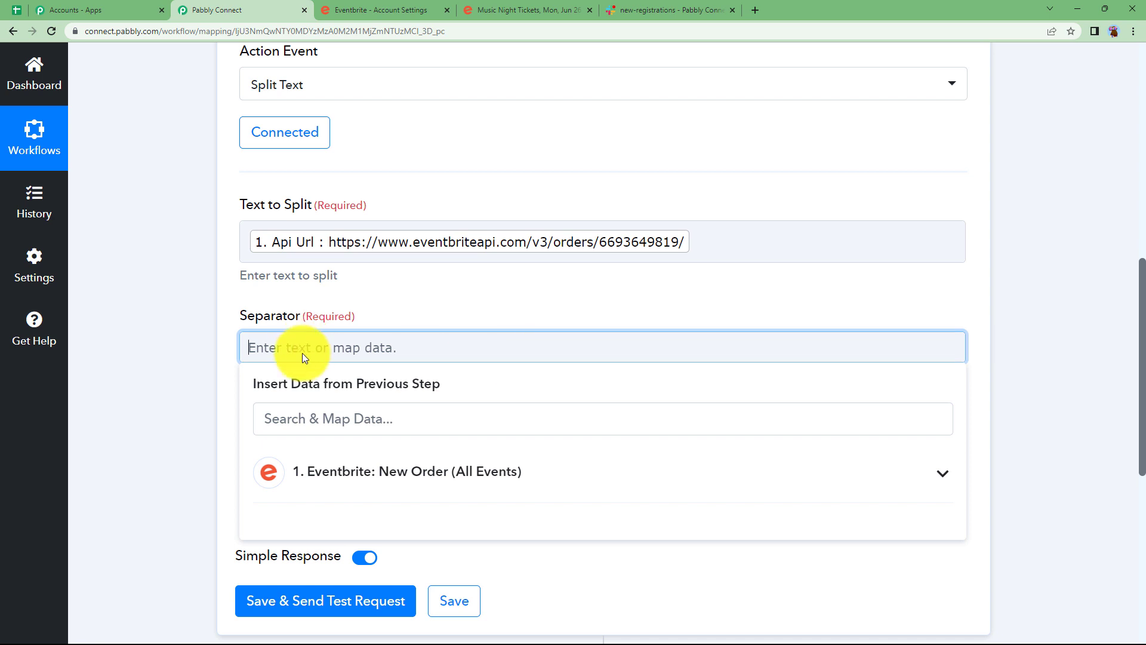
{"action": "type", "text": "/"}
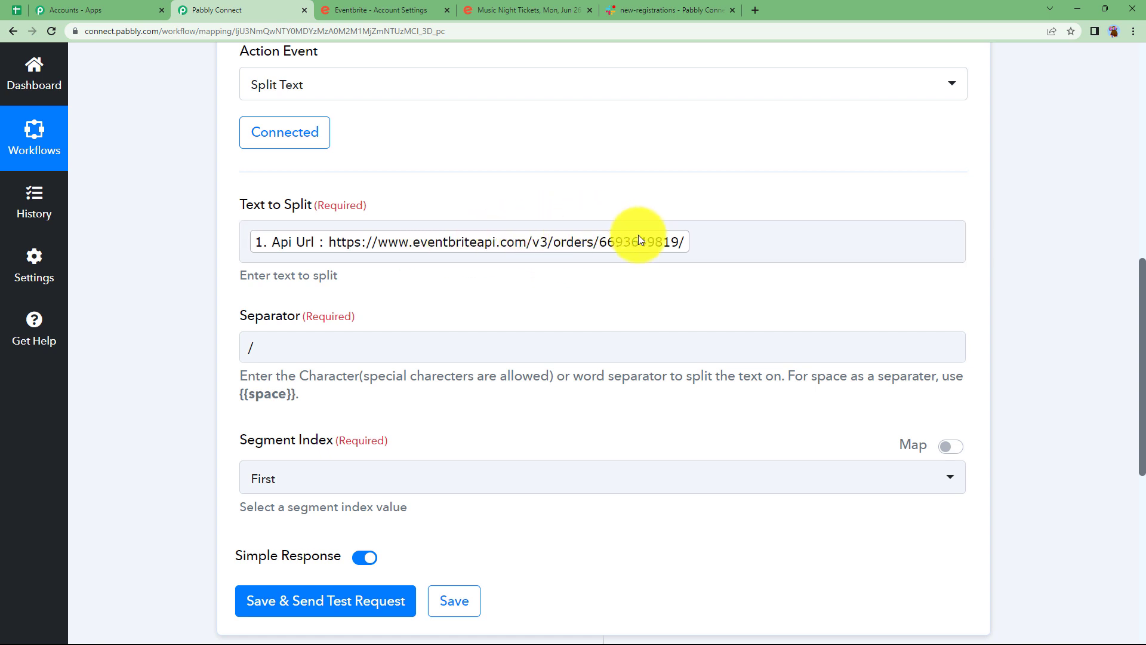
{"action": "left_click", "coordinate": [266, 475]}
{"action": "left_click", "coordinate": [284, 403]}
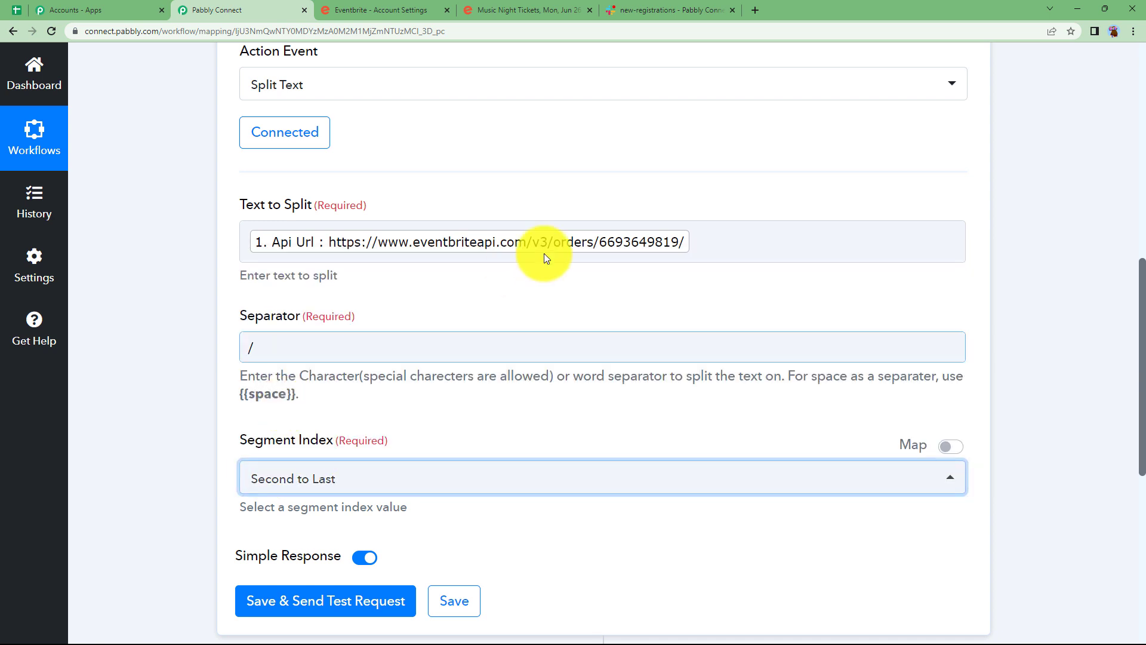
- Save the Split Text action with a test request and check the Result value in its response
{"action": "scroll", "coordinate": [292, 412], "scroll_direction": "down", "scroll_amount": 2}
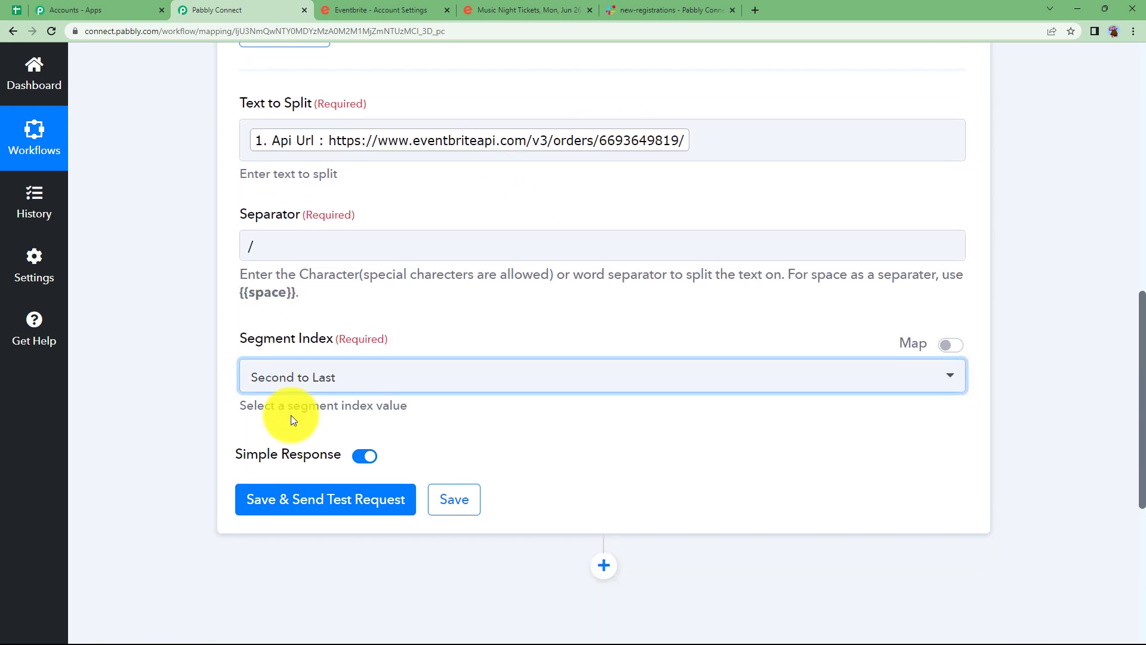
{"action": "left_click", "coordinate": [317, 477]}
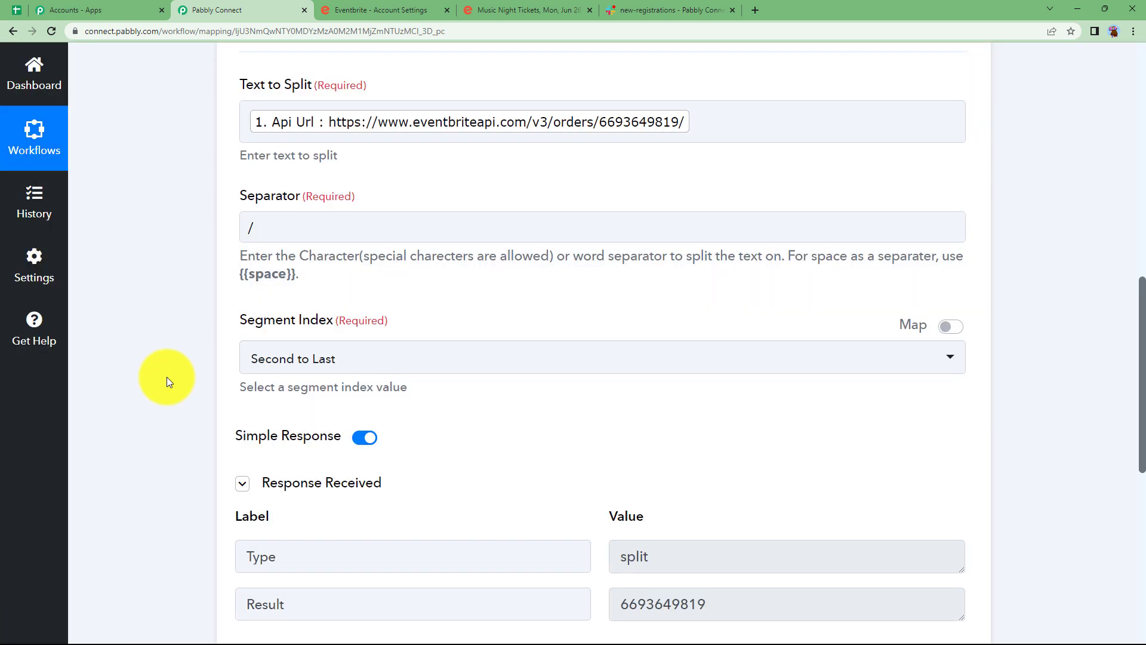
{"action": "scroll", "coordinate": [168, 379], "scroll_direction": "down", "scroll_amount": 2}
{"action": "left_click_drag", "start_coordinate": [707, 472], "coordinate": [592, 506]}
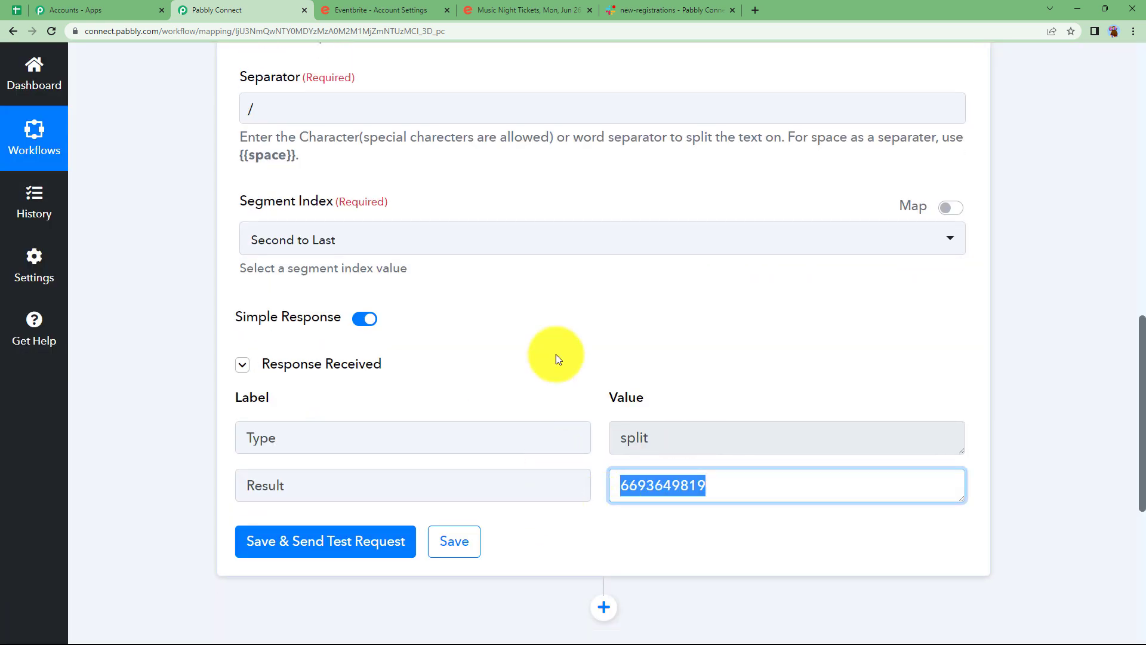
{"action": "left_click", "coordinate": [676, 467]}
- Collapse the Text Formatter step and add a third action step using Eventbrite, searching for "event"
{"action": "scroll", "coordinate": [640, 340], "scroll_direction": "up", "scroll_amount": 9}
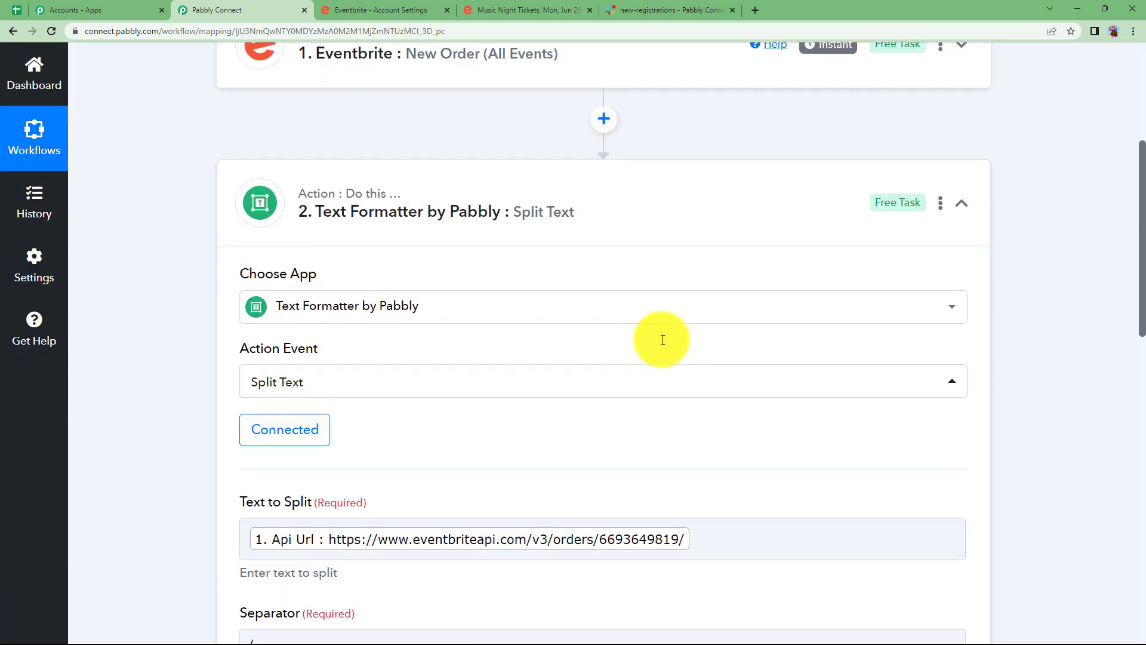
{"action": "scroll", "coordinate": [662, 340], "scroll_direction": "up", "scroll_amount": 2}
{"action": "left_click", "coordinate": [665, 335]}
{"action": "scroll", "coordinate": [550, 248], "scroll_direction": "down", "scroll_amount": 3}
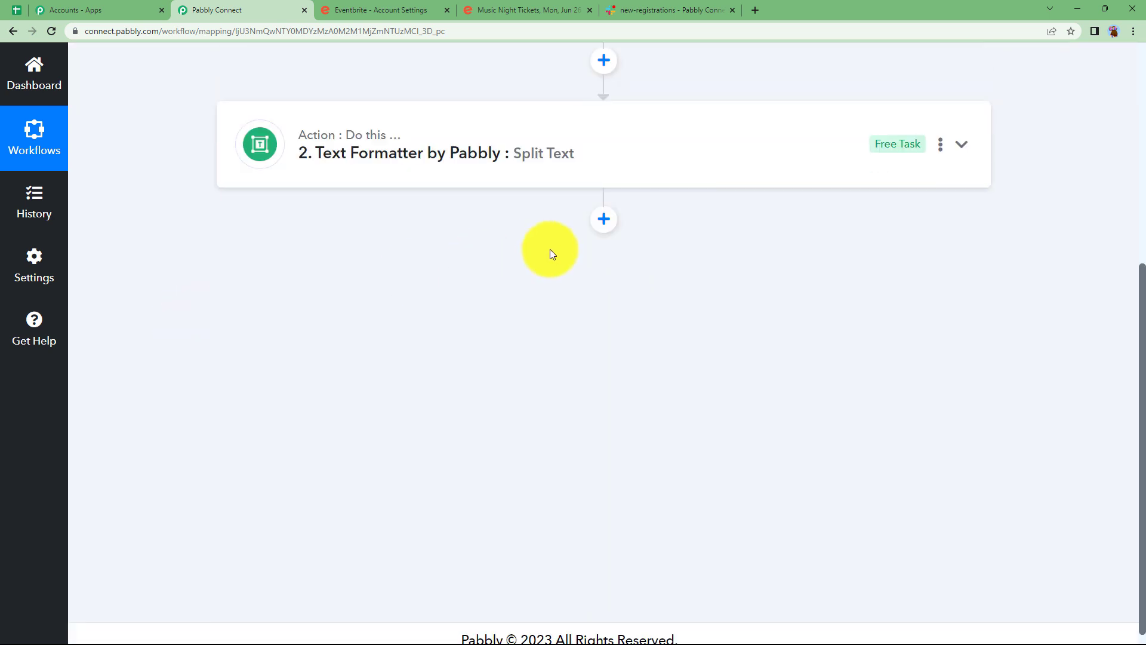
{"action": "left_click", "coordinate": [597, 226]}
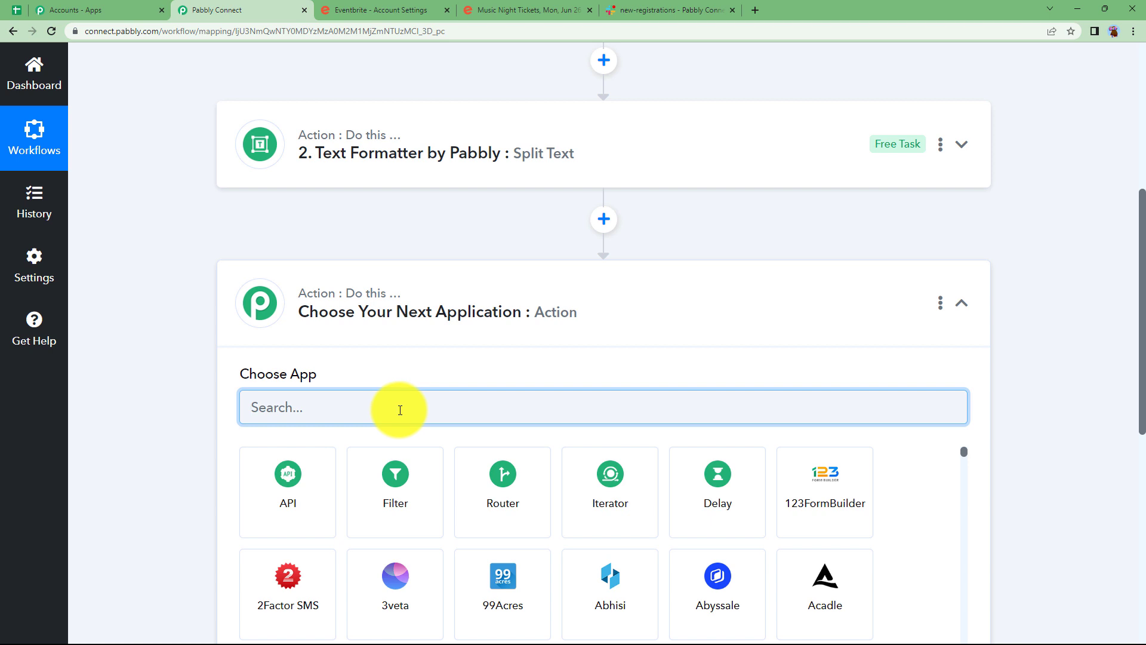
{"action": "type", "text": "event"}
{"action": "left_click", "coordinate": [278, 490]}
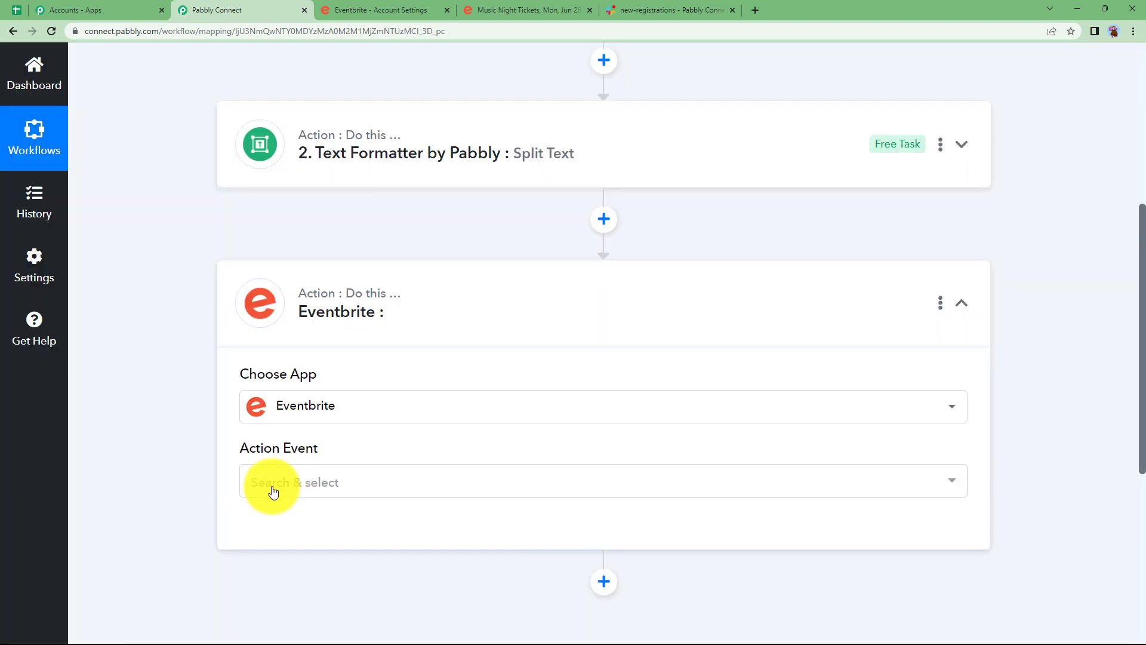
- Set the third step's action event to Get Attendee by Order Id and connect it with the existing connection Eventbrite #2
{"action": "left_click", "coordinate": [272, 487]}
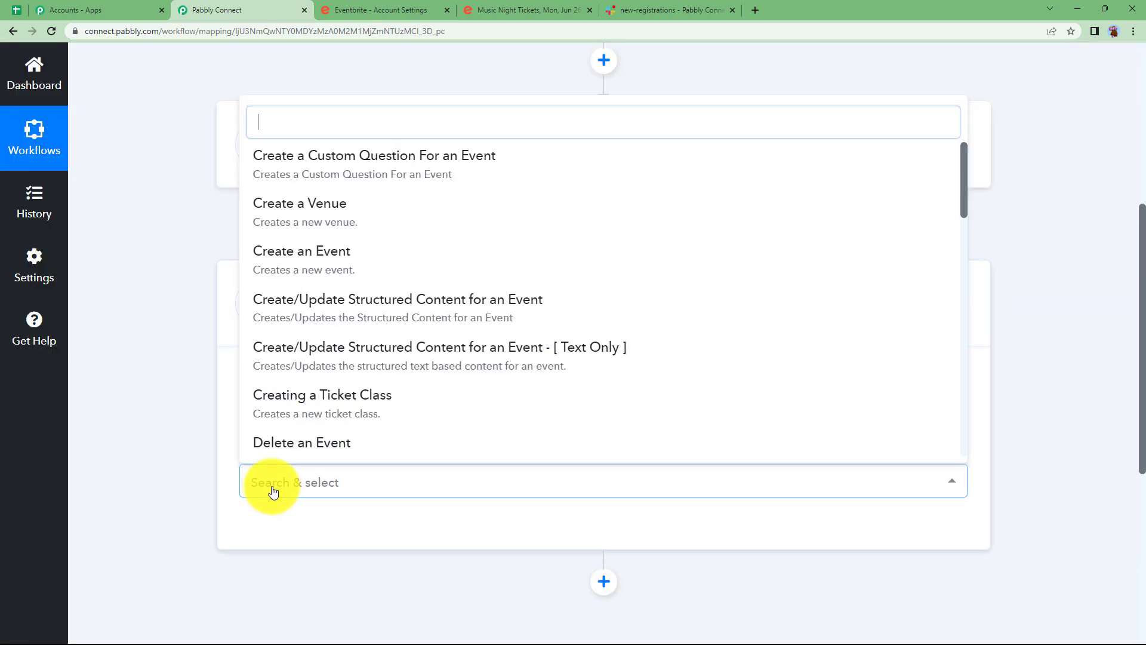
{"action": "scroll", "coordinate": [328, 361], "scroll_direction": "down", "scroll_amount": 5}
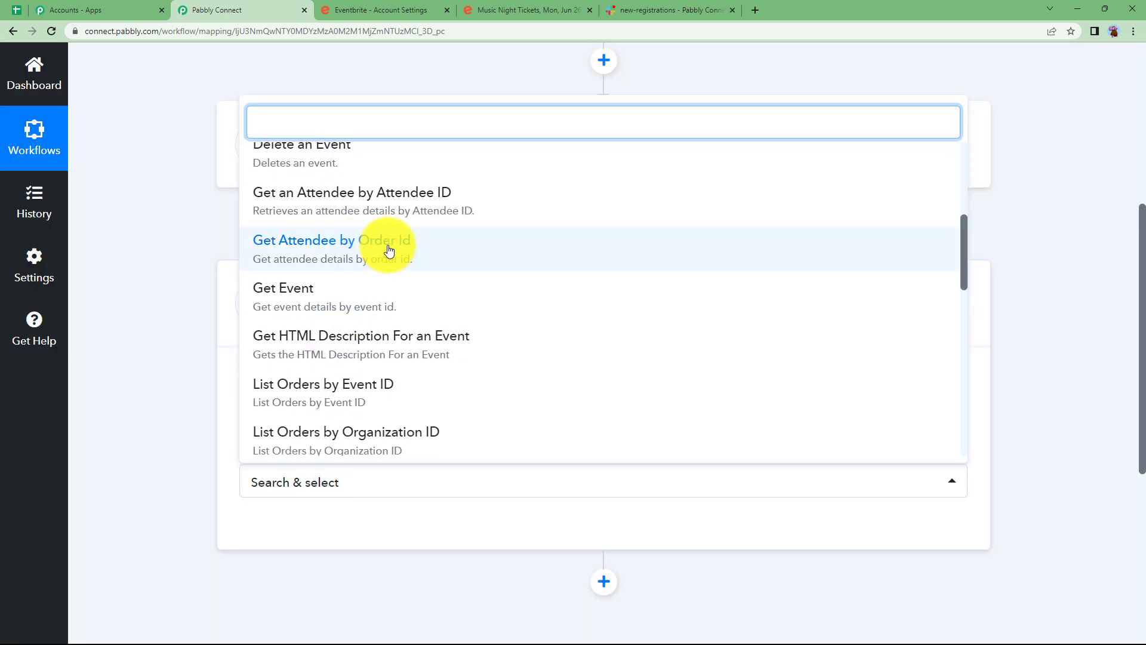
{"action": "left_click", "coordinate": [387, 242]}
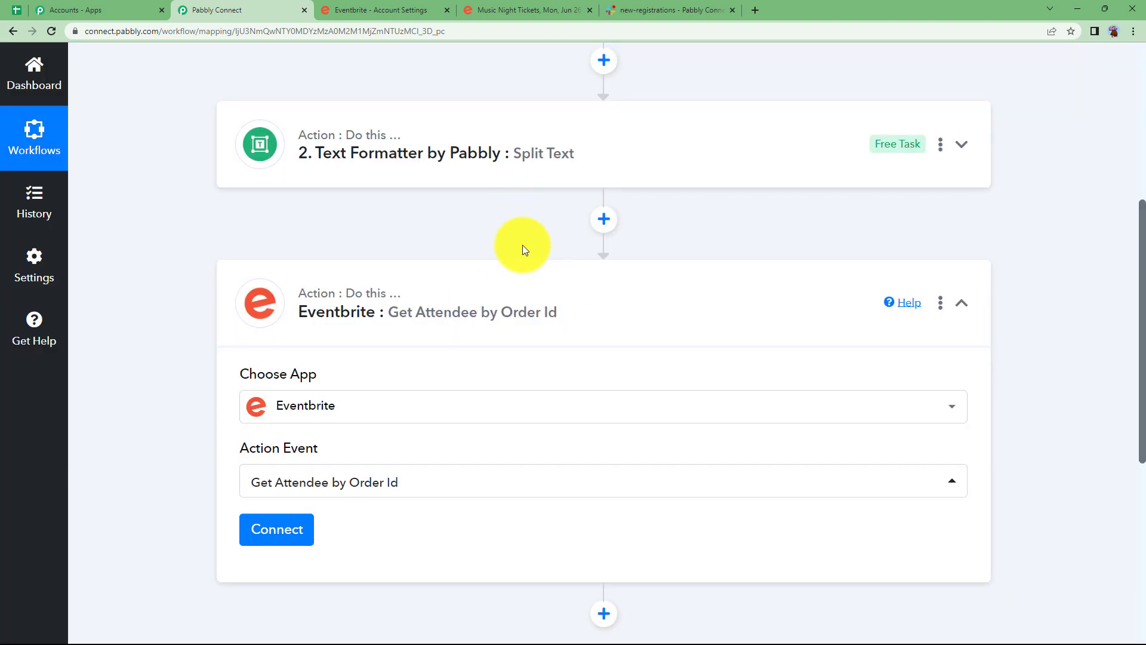
{"action": "left_click", "coordinate": [293, 531]}
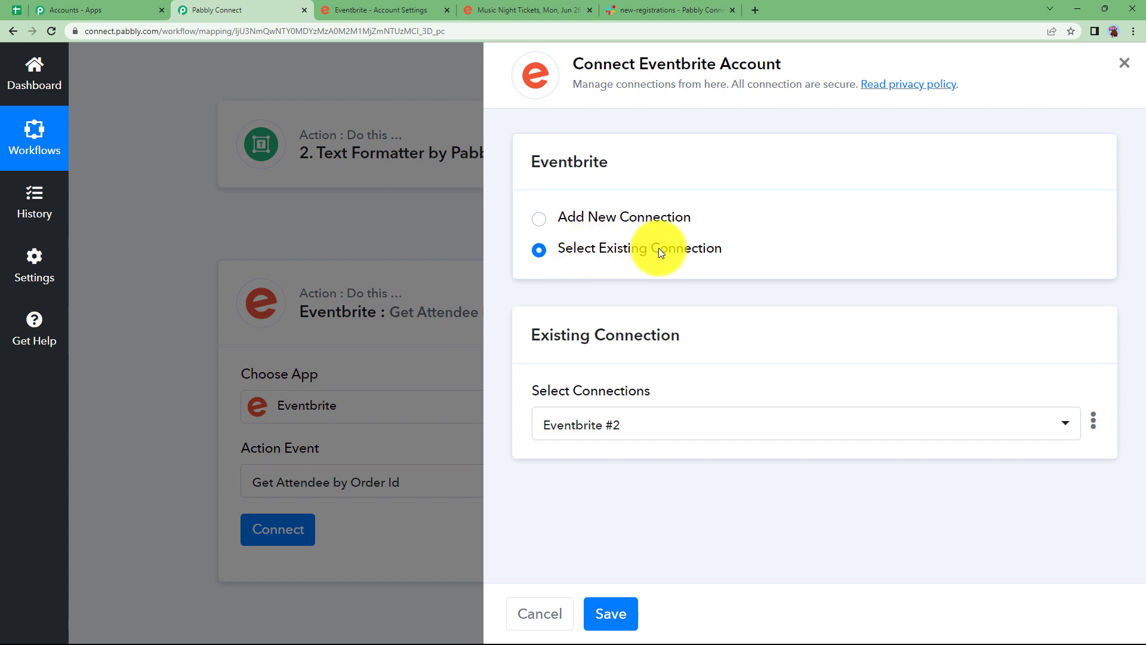
{"action": "left_click", "coordinate": [610, 615]}
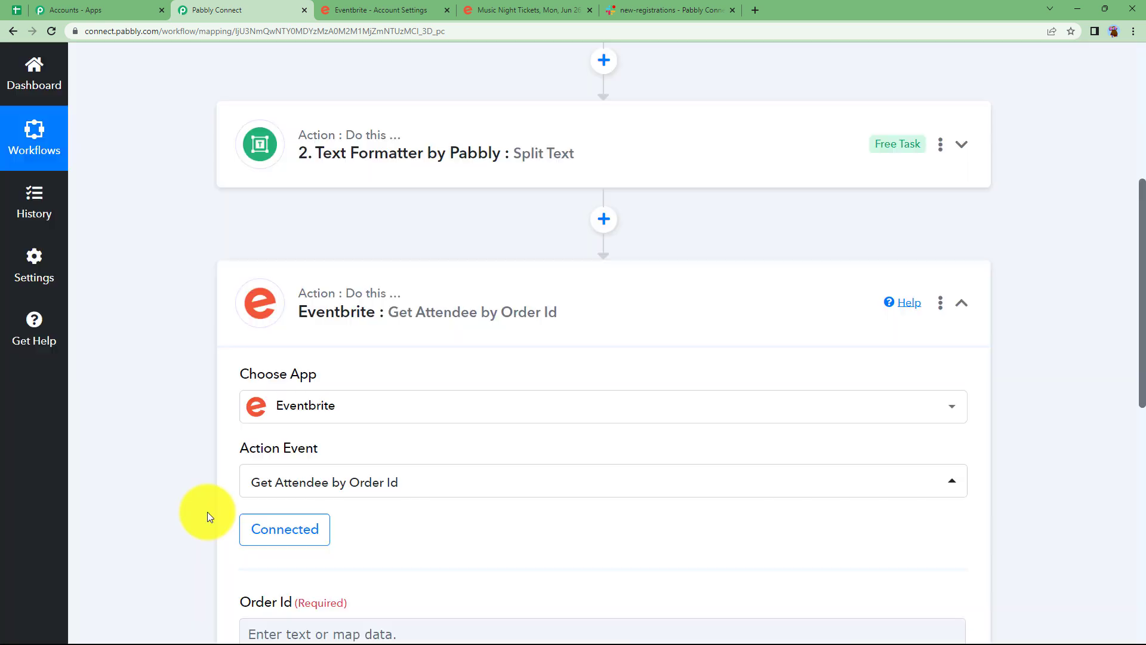
- Map the Text Formatter Result as the Order Id, and save the step with a test request
{"action": "left_click", "coordinate": [303, 454]}
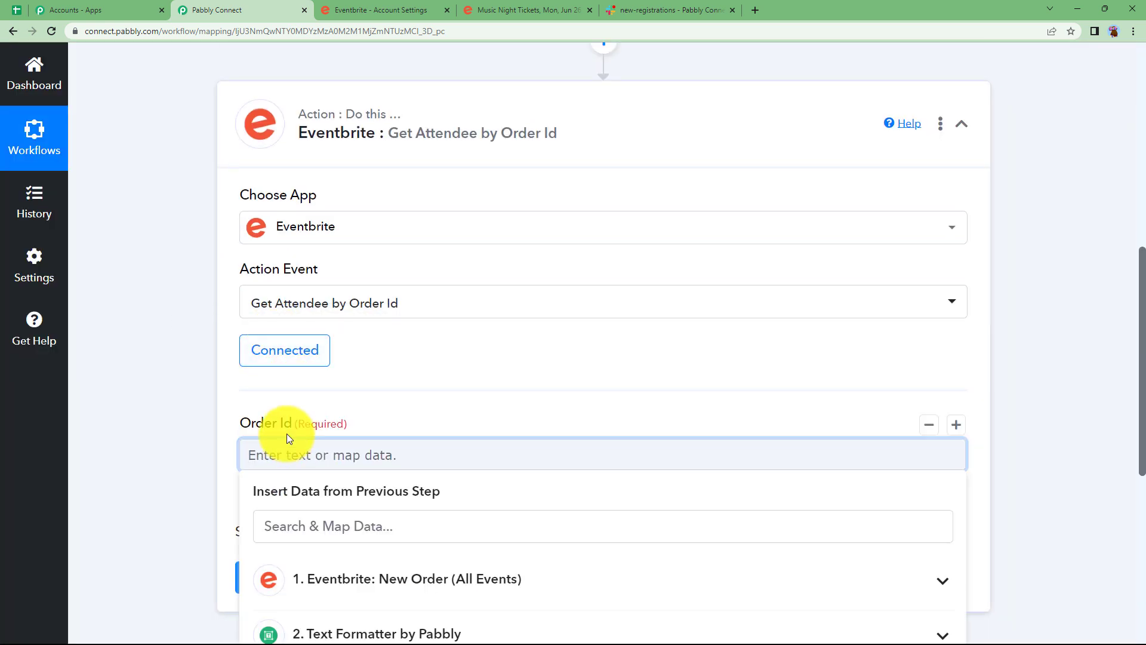
{"action": "scroll", "coordinate": [286, 430], "scroll_direction": "down", "scroll_amount": 3}
{"action": "left_click", "coordinate": [341, 400]}
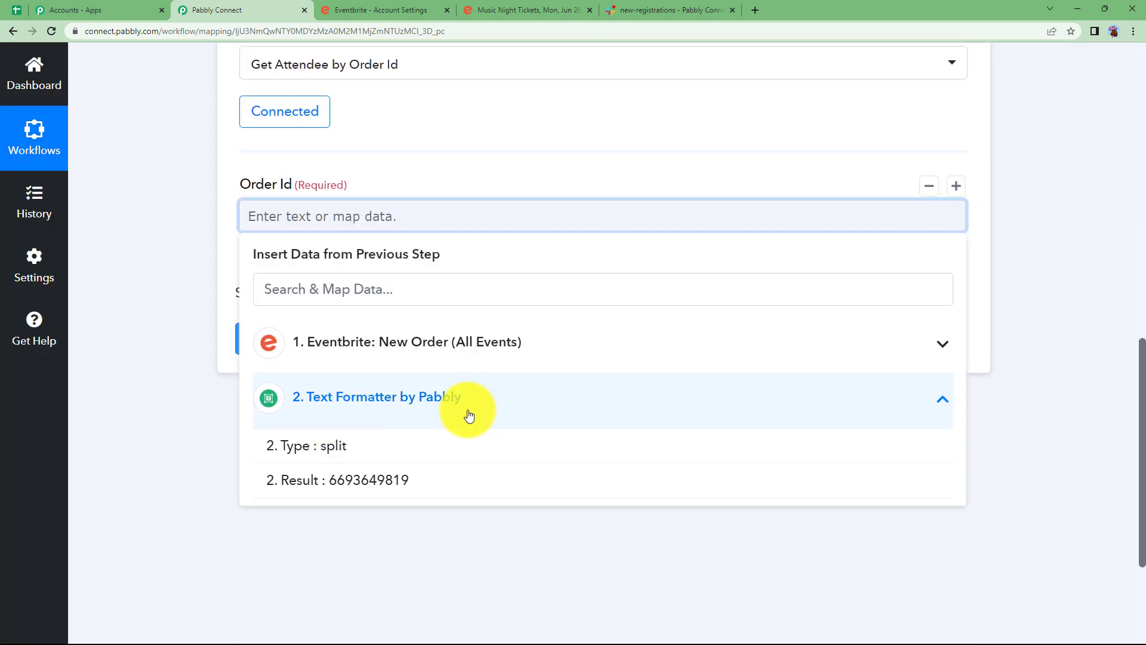
{"action": "left_click", "coordinate": [353, 481]}
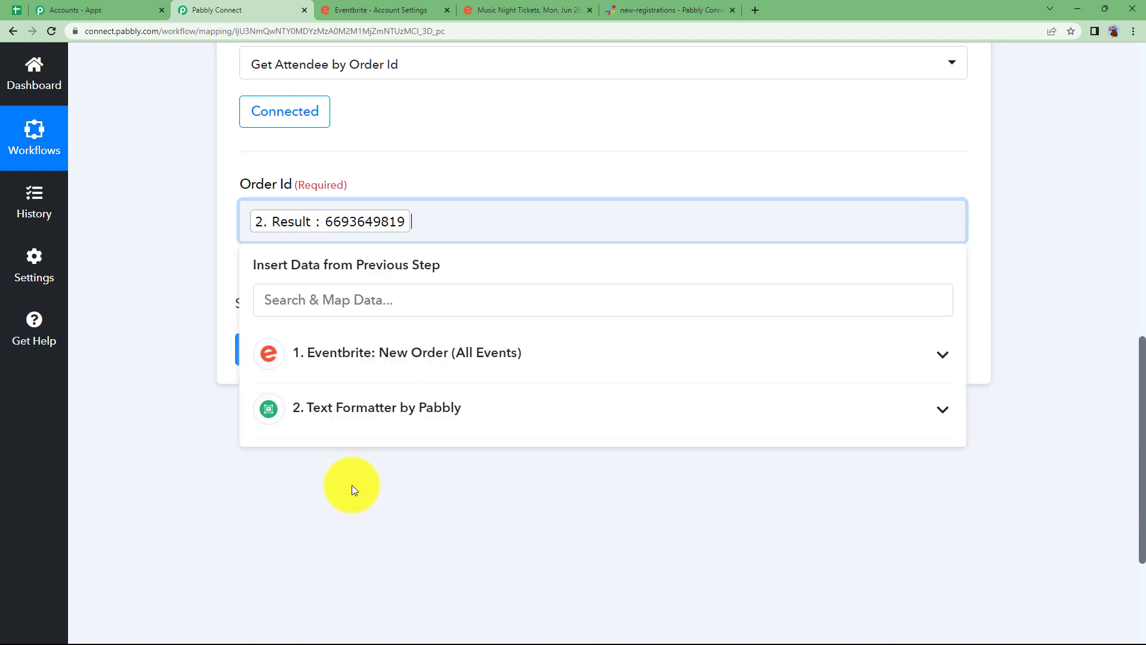
{"action": "left_click", "coordinate": [217, 278]}
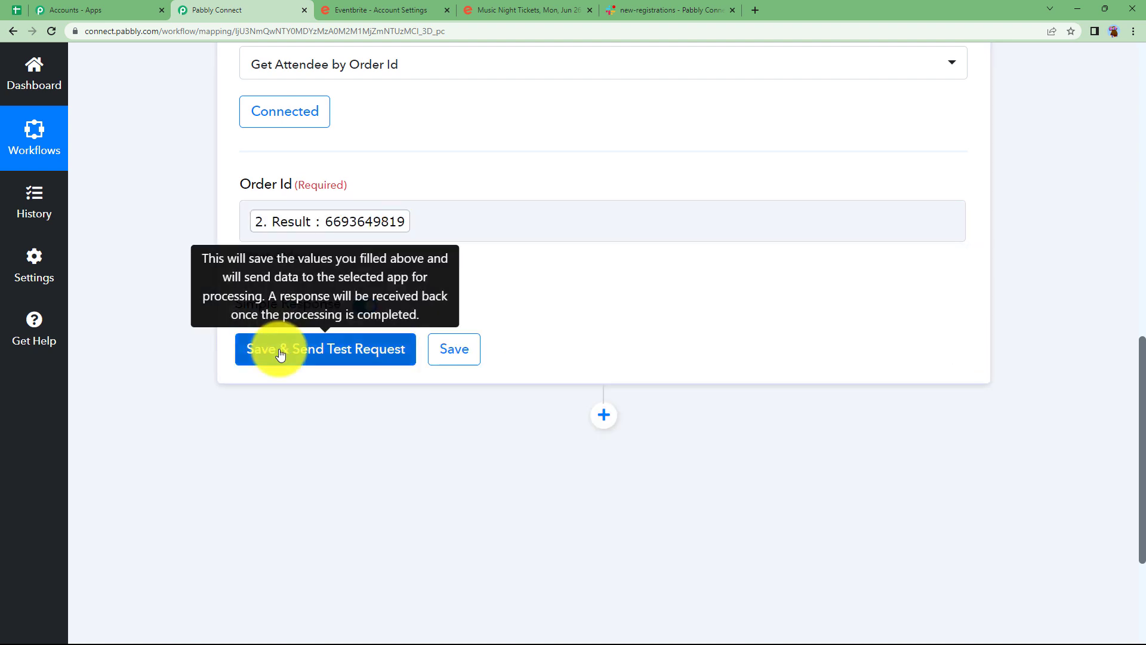
{"action": "left_click", "coordinate": [281, 349]}
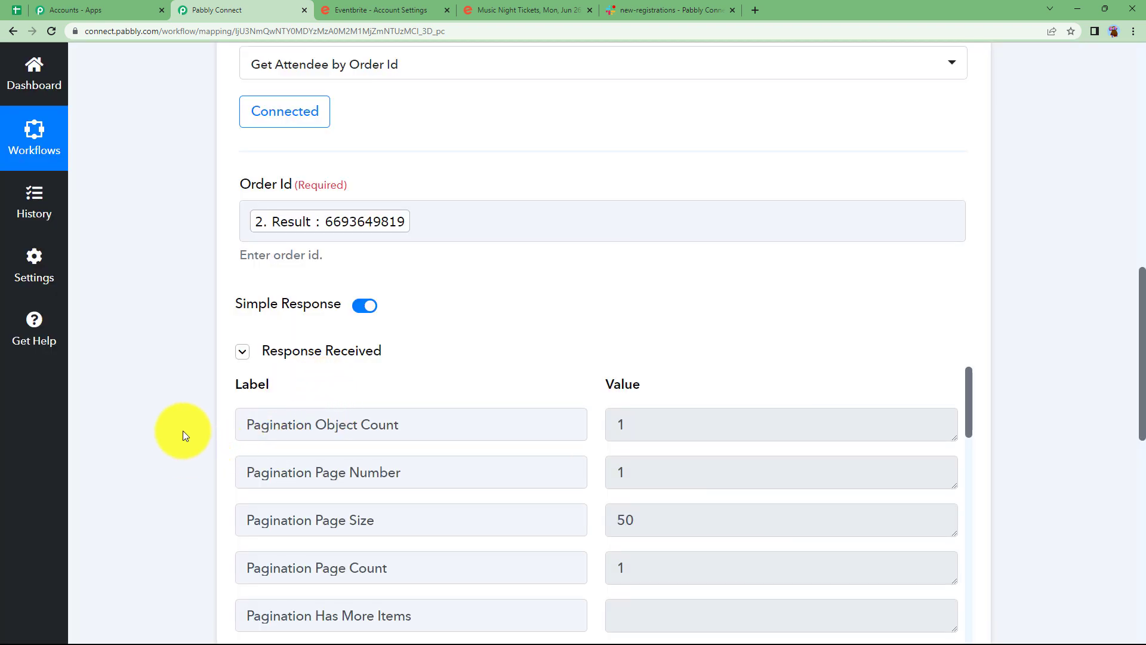
- Examine the attendee response for the profile details, ticket class, order ID and event ID, highlighting the Event Id value
{"action": "scroll", "coordinate": [182, 430], "scroll_direction": "down", "scroll_amount": 3}
{"action": "scroll", "coordinate": [607, 270], "scroll_direction": "down", "scroll_amount": 7}
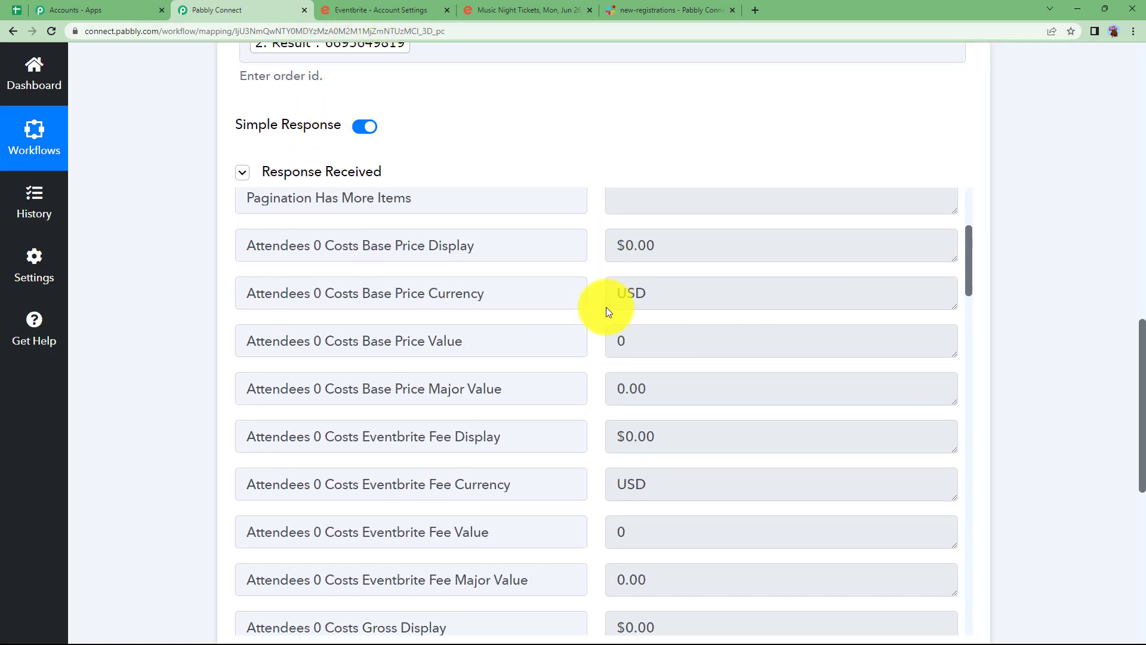
{"action": "scroll", "coordinate": [617, 327], "scroll_direction": "down", "scroll_amount": 20}
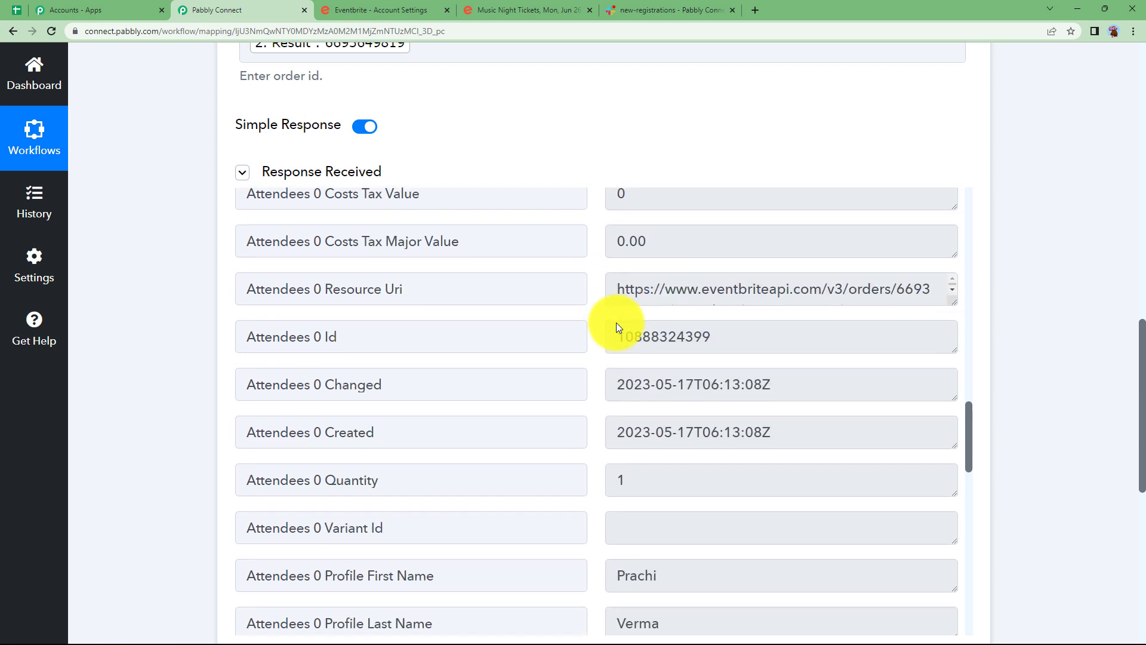
{"action": "scroll", "coordinate": [621, 325], "scroll_direction": "up", "scroll_amount": 2}
{"action": "scroll", "coordinate": [666, 437], "scroll_direction": "down", "scroll_amount": 8}
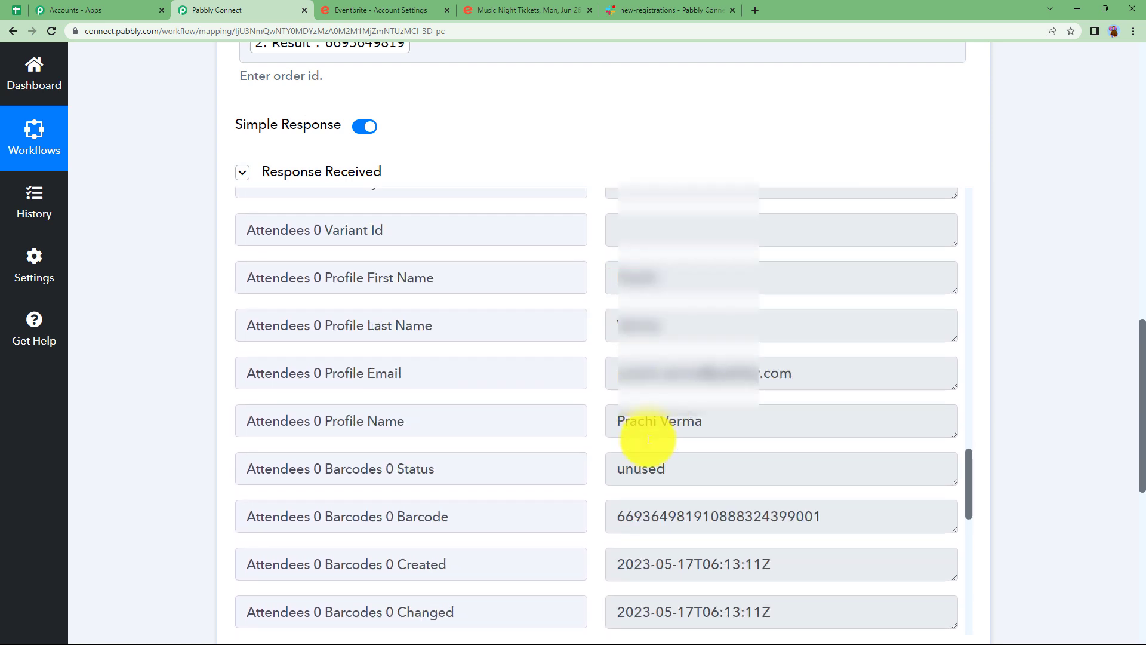
{"action": "scroll", "coordinate": [687, 230], "scroll_direction": "up", "scroll_amount": 1}
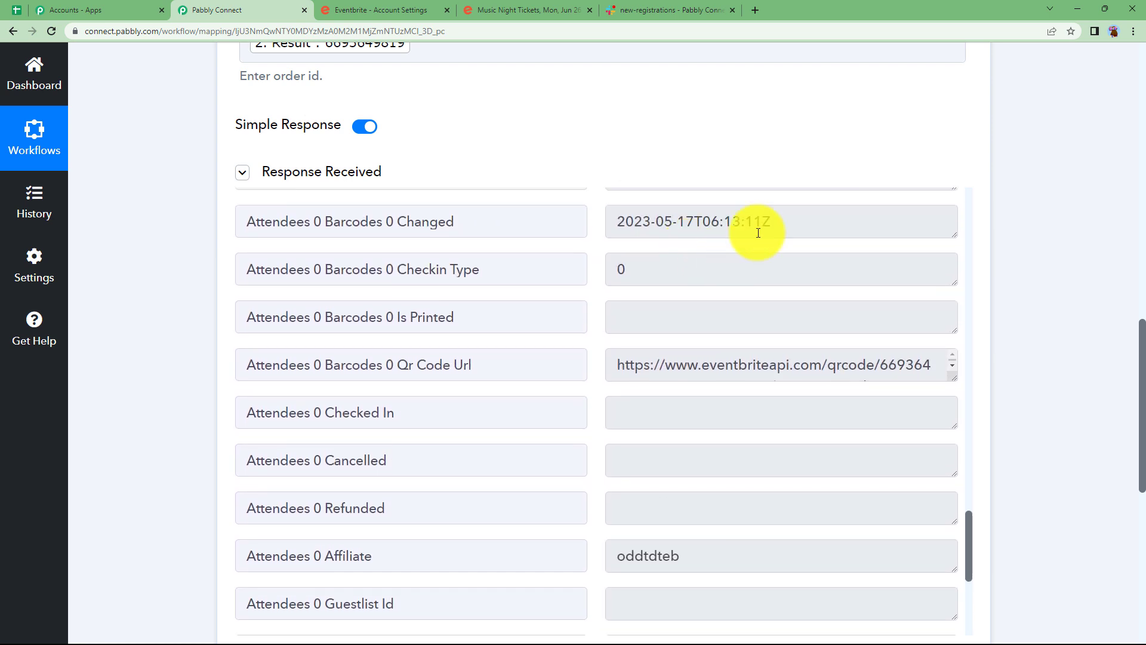
{"action": "scroll", "coordinate": [674, 316], "scroll_direction": "down", "scroll_amount": 10}
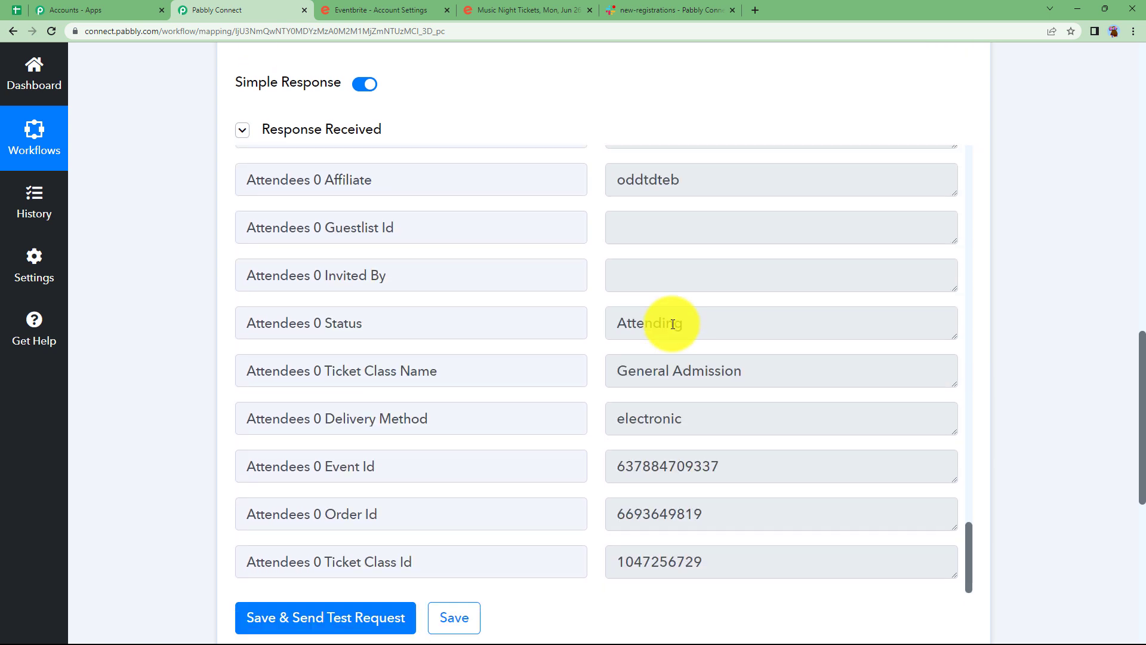
{"action": "scroll", "coordinate": [443, 334], "scroll_direction": "up", "scroll_amount": 2}
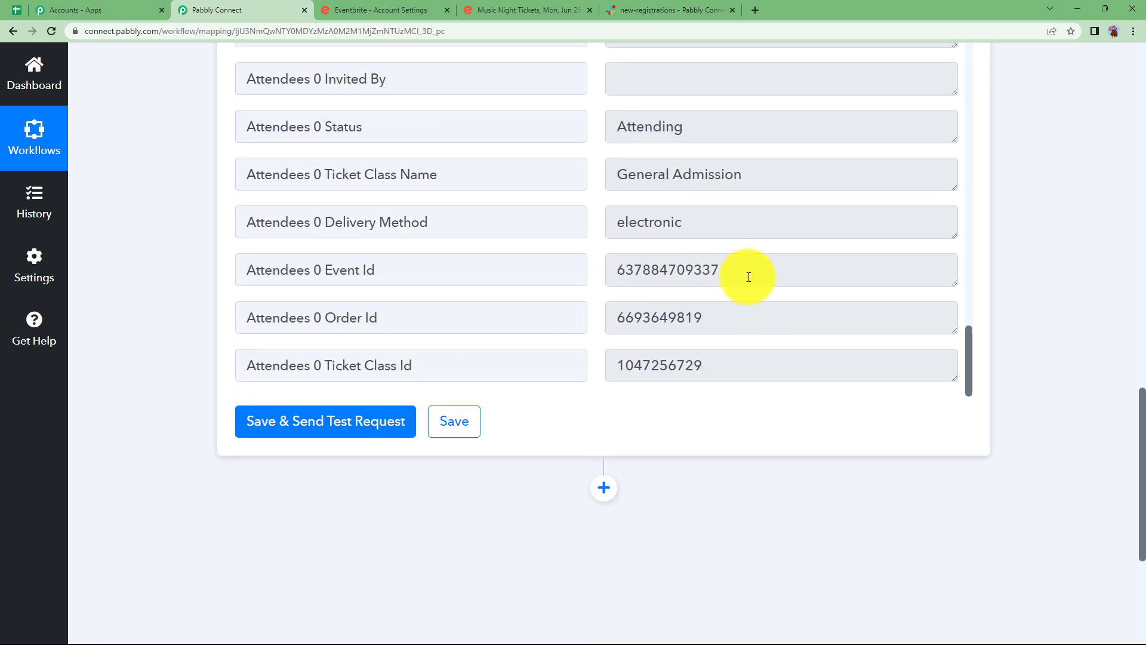
{"action": "left_click_drag", "start_coordinate": [747, 273], "coordinate": [588, 283]}
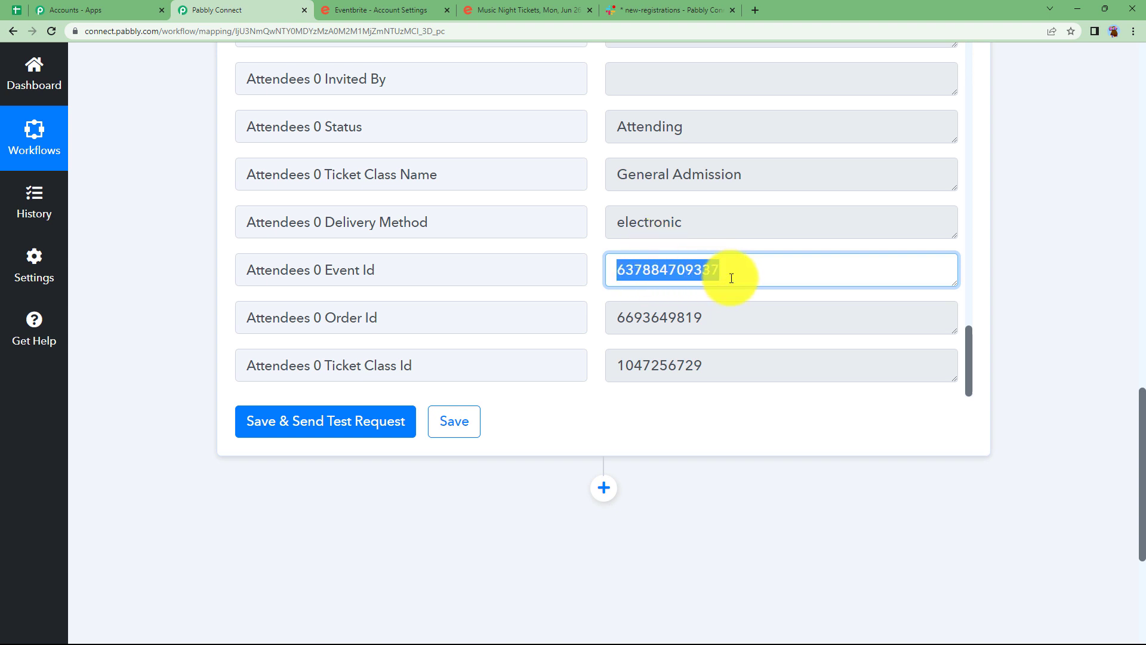
{"action": "left_click_drag", "start_coordinate": [732, 276], "coordinate": [621, 276]}
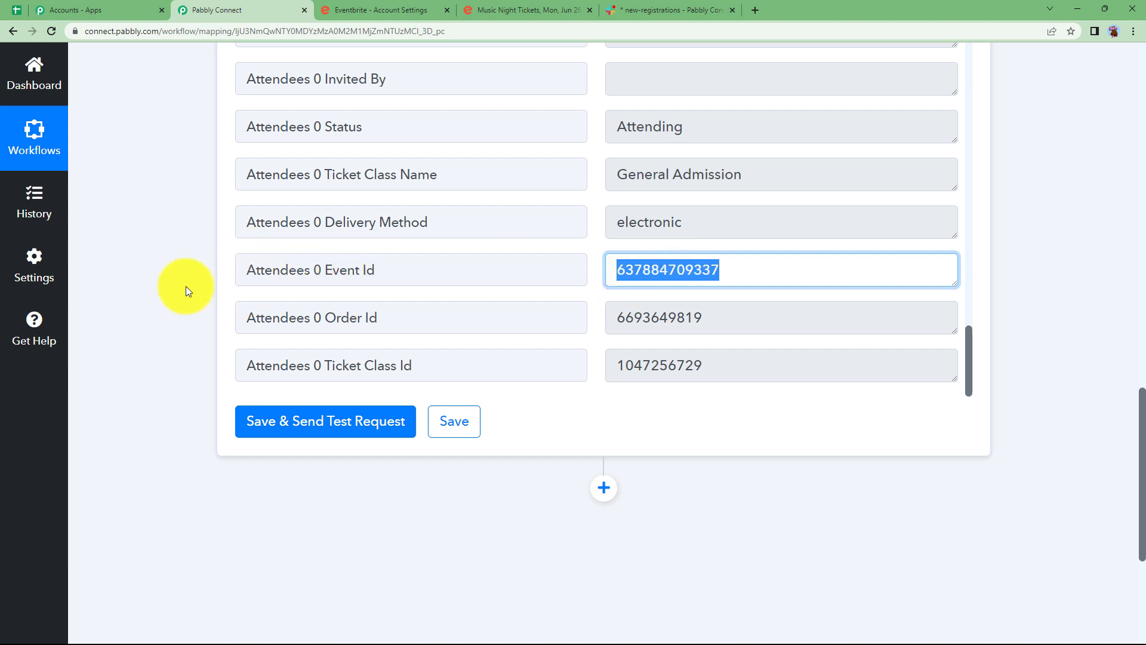
- Collapse the Get Attendee by Order Id step and add a fourth action step using Eventbrite
{"action": "scroll", "coordinate": [187, 287], "scroll_direction": "up", "scroll_amount": 13}
{"action": "left_click", "coordinate": [411, 235]}
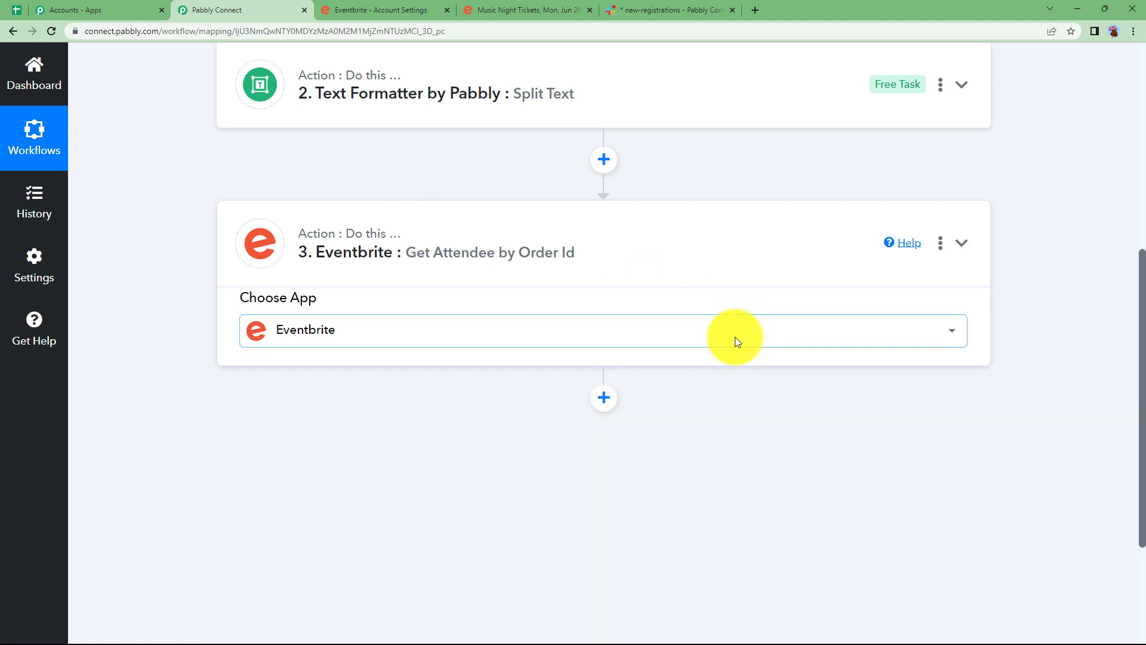
{"action": "left_click", "coordinate": [604, 318]}
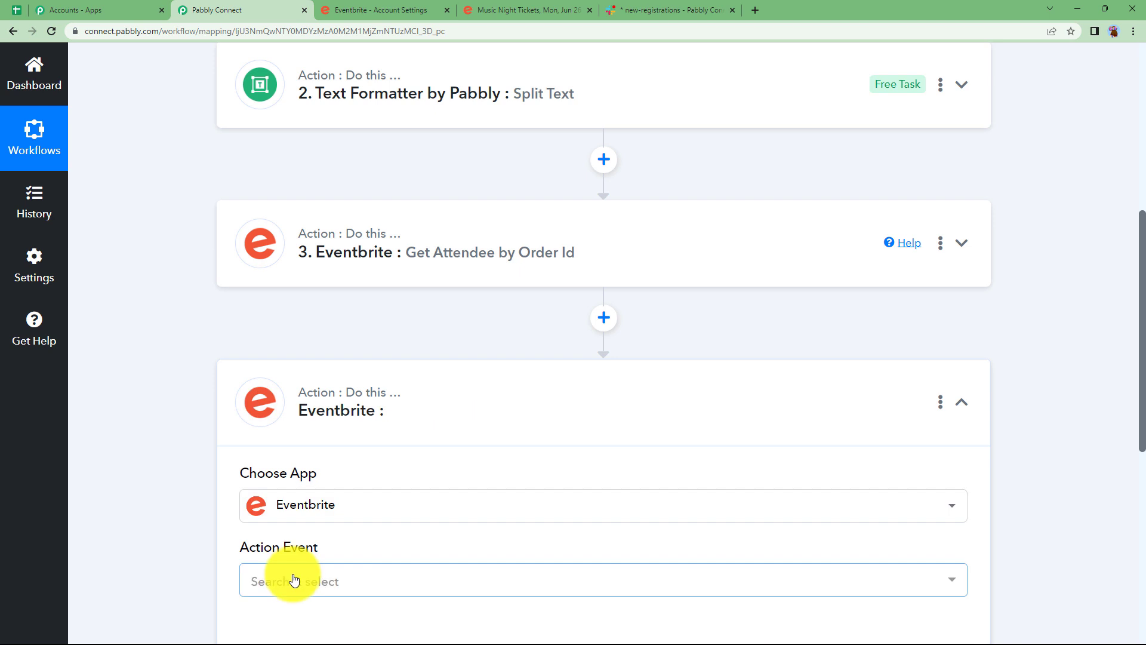
- Set the fourth step's action event to Get Event and connect it with the existing connection Eventbrite #2
{"action": "left_click", "coordinate": [290, 576]}
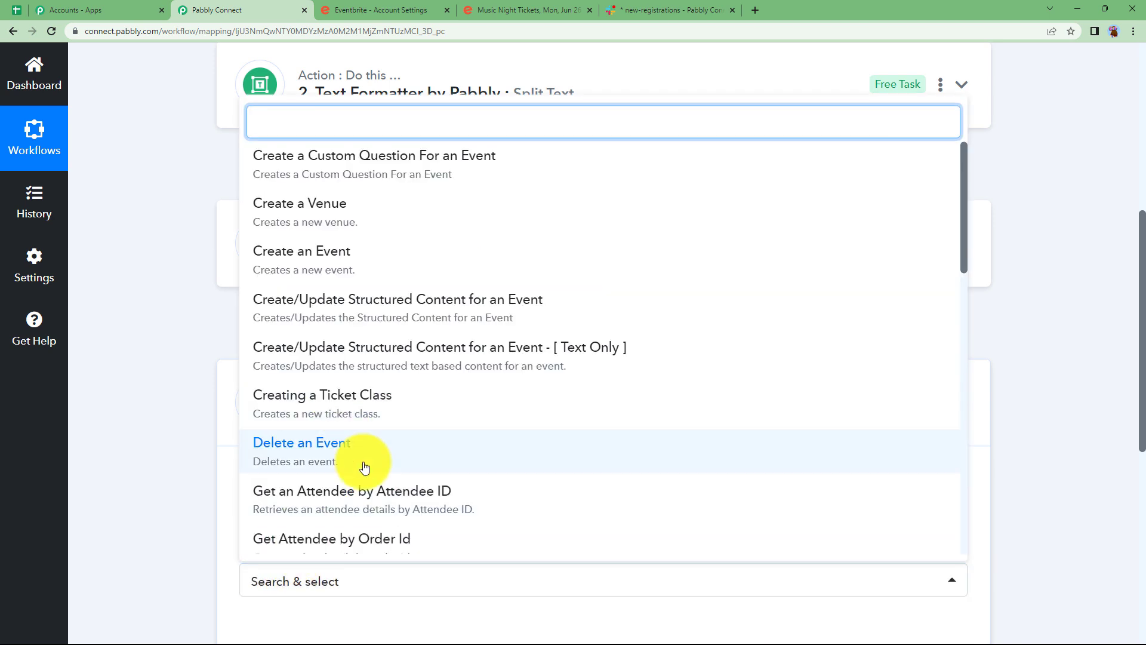
{"action": "scroll", "coordinate": [366, 416], "scroll_direction": "down", "scroll_amount": 4}
{"action": "left_click", "coordinate": [366, 345]}
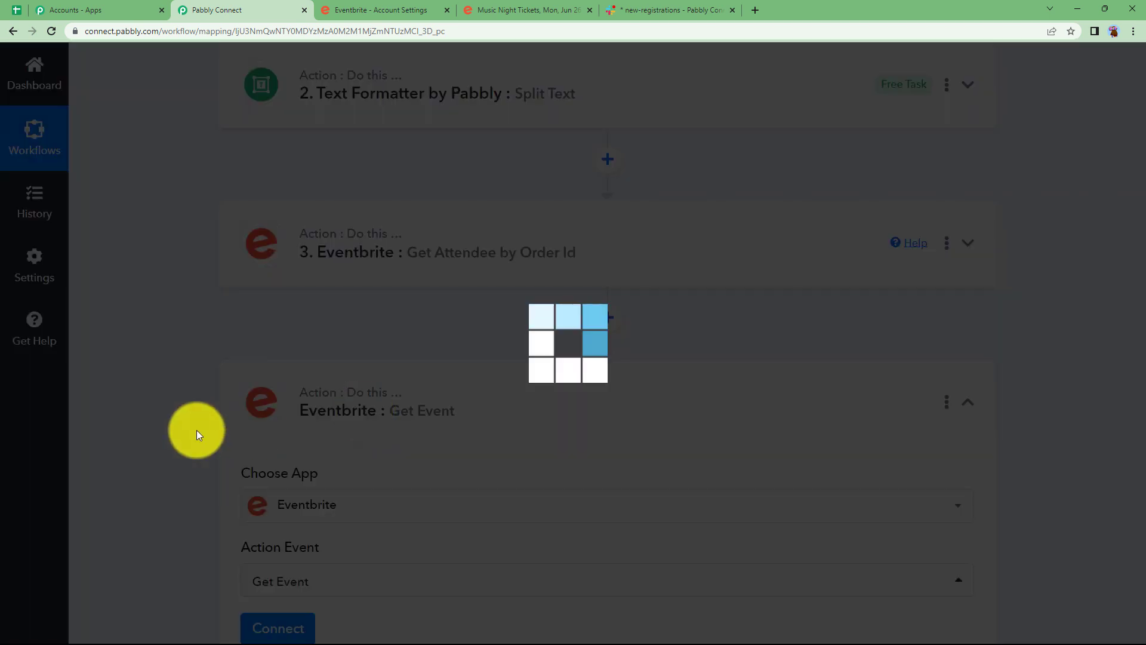
{"action": "scroll", "coordinate": [366, 394], "scroll_direction": "down", "scroll_amount": 3}
{"action": "left_click", "coordinate": [366, 394]}
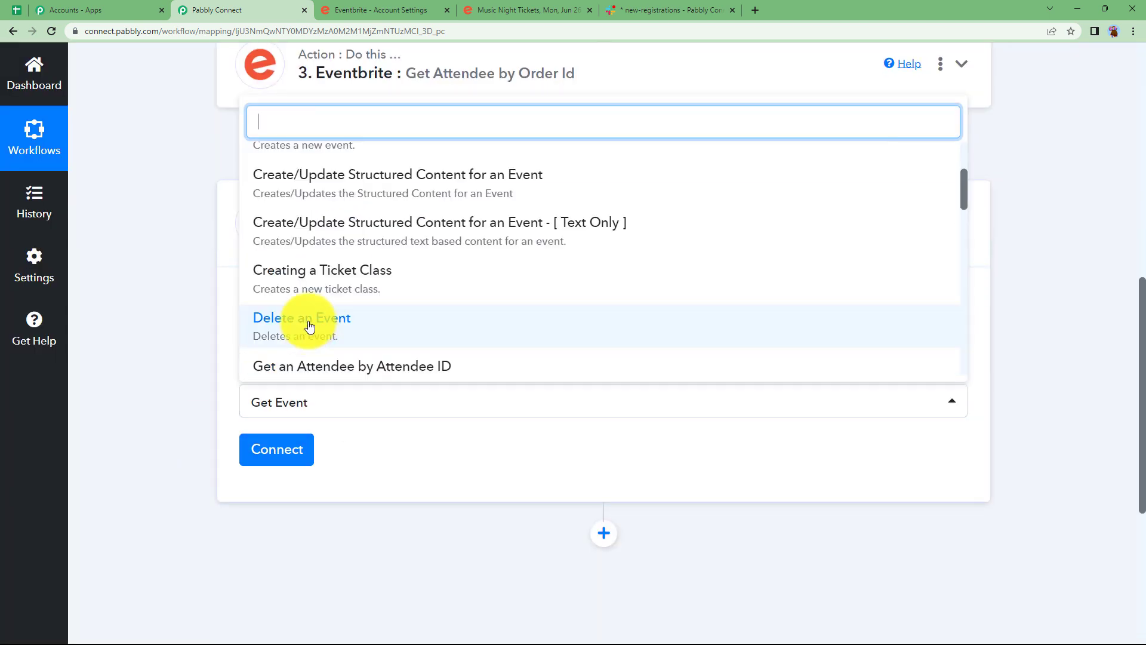
{"action": "scroll", "coordinate": [323, 289], "scroll_direction": "up", "scroll_amount": 1}
{"action": "scroll", "coordinate": [274, 251], "scroll_direction": "down", "scroll_amount": 5}
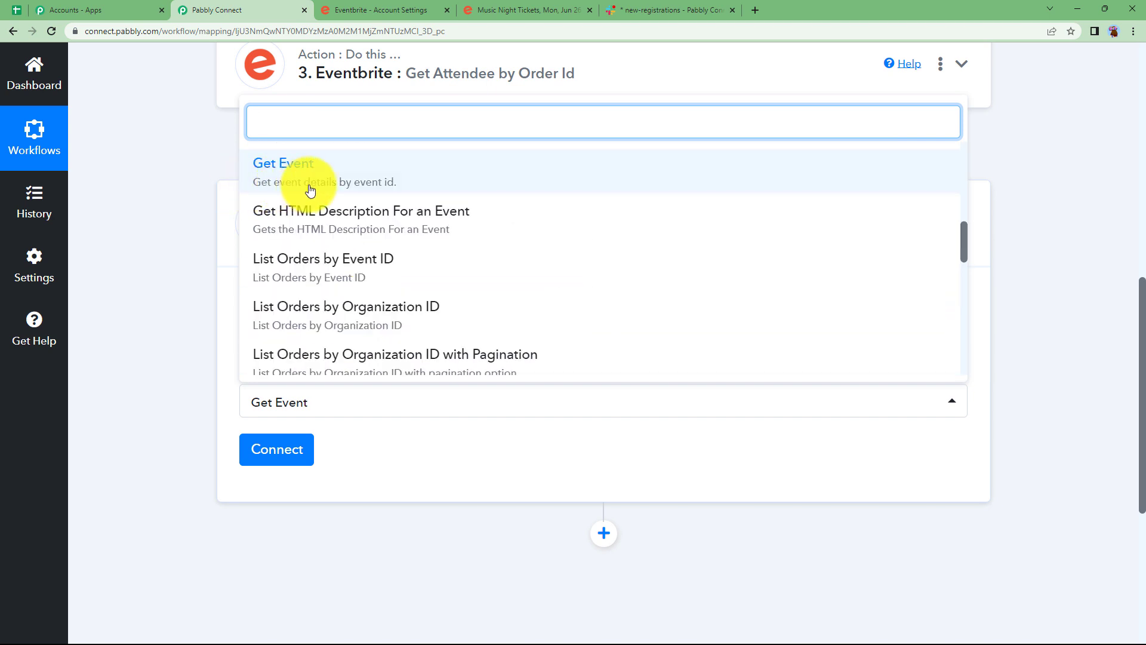
{"action": "left_click", "coordinate": [207, 269]}
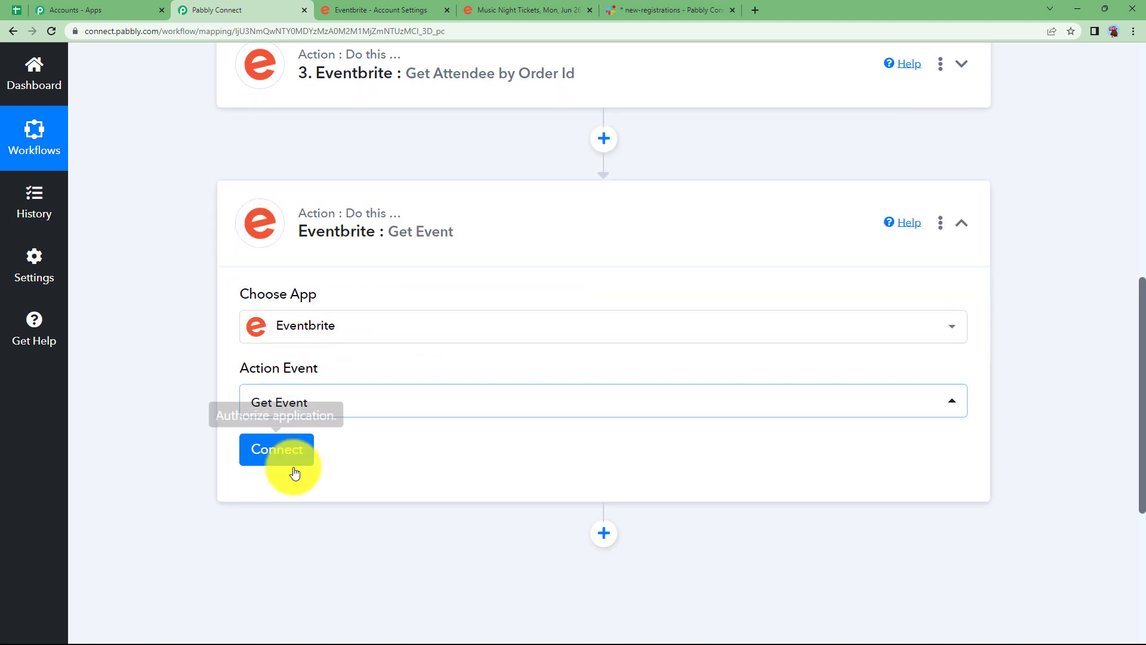
{"action": "left_click", "coordinate": [292, 460]}
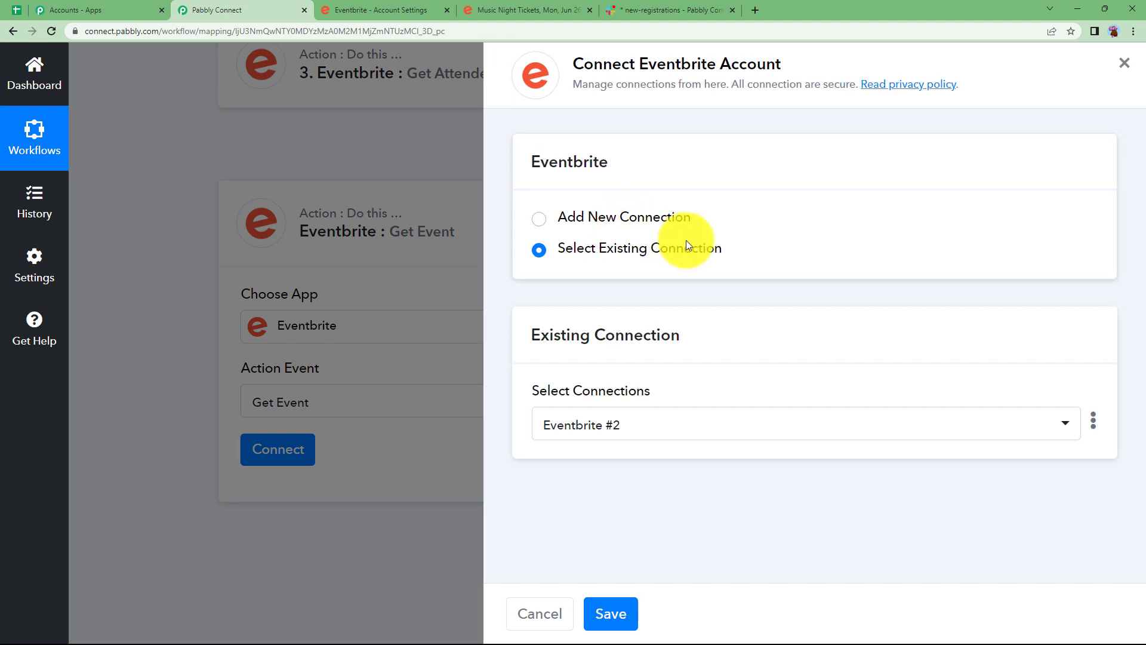
{"action": "left_click", "coordinate": [611, 614]}
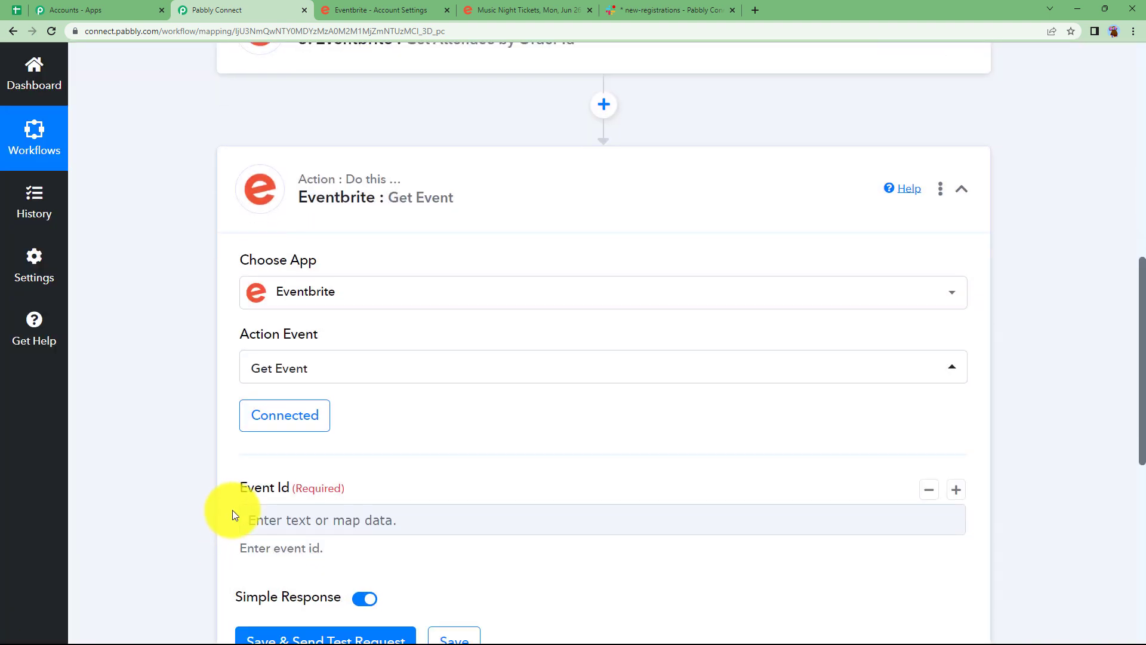
- Map the Attendees 0 Event Id from the third step as the Event Id, and save the step with a test request
{"action": "scroll", "coordinate": [233, 513], "scroll_direction": "down", "scroll_amount": 3}
{"action": "left_click", "coordinate": [316, 374]}
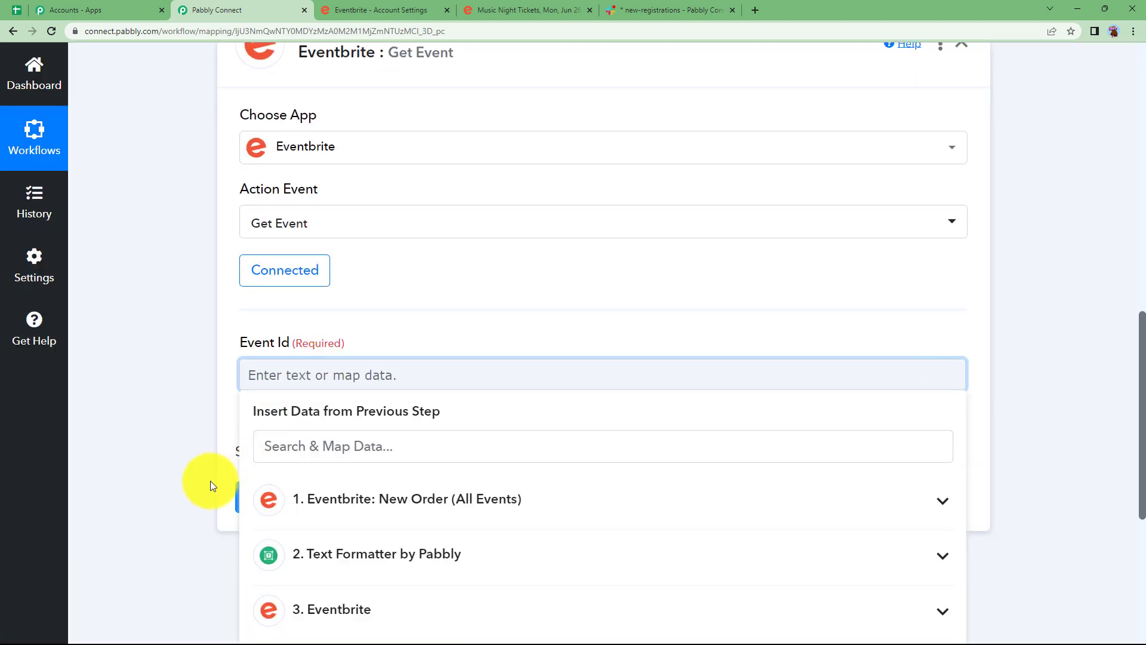
{"action": "scroll", "coordinate": [210, 481], "scroll_direction": "down", "scroll_amount": 3}
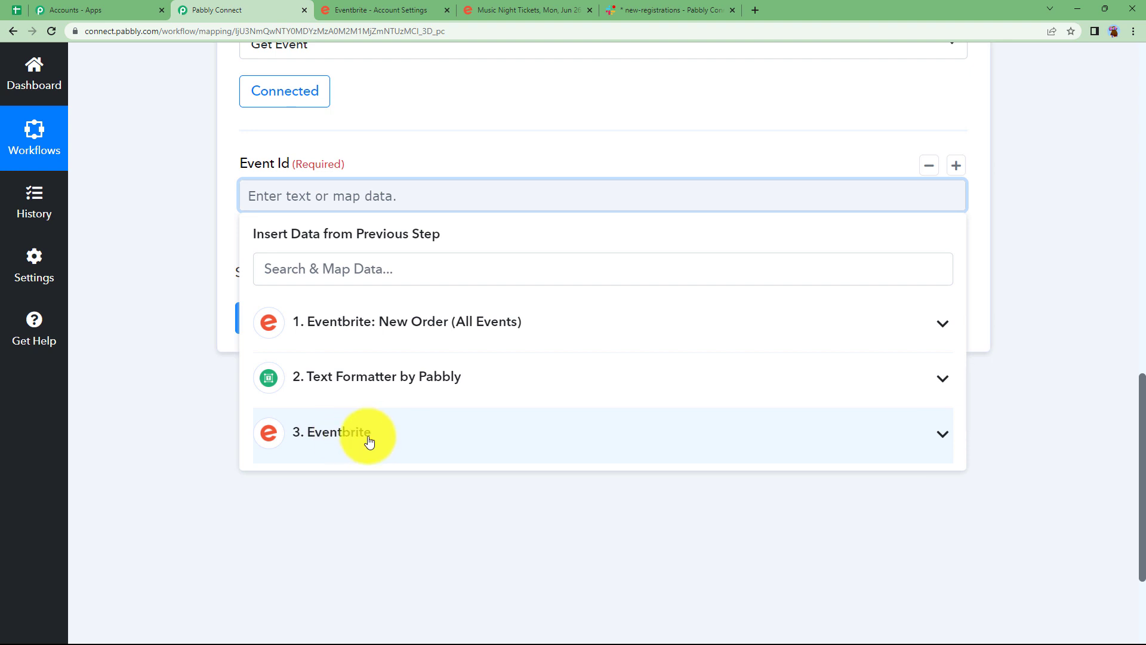
{"action": "left_click", "coordinate": [368, 440]}
{"action": "left_click", "coordinate": [333, 272]}
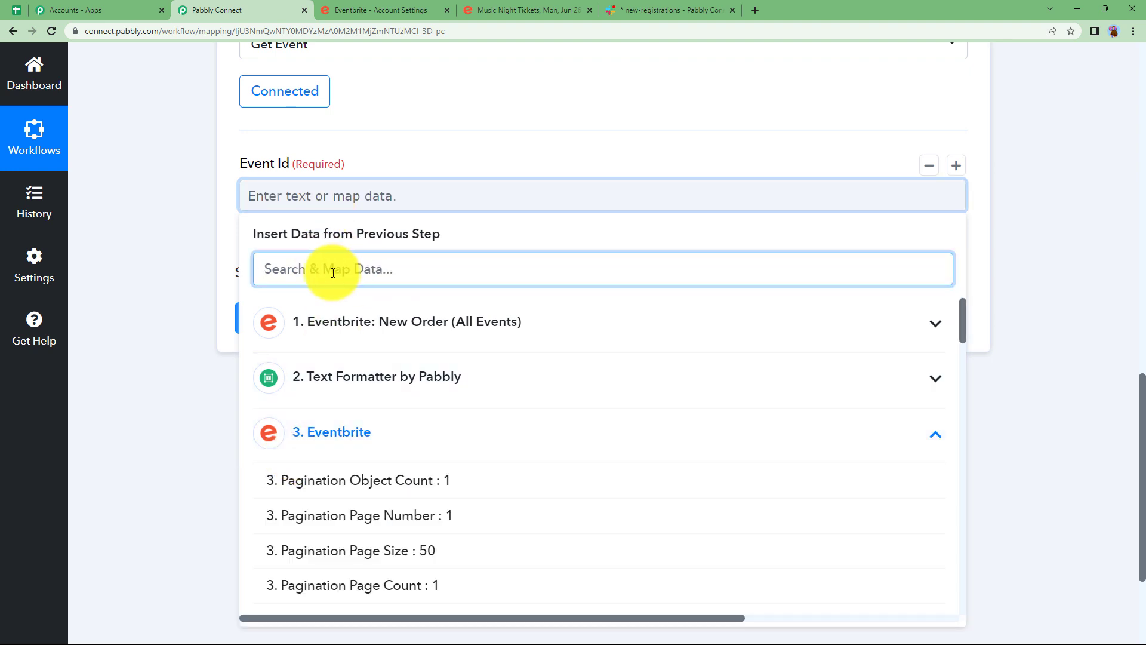
{"action": "type", "text": "event id"}
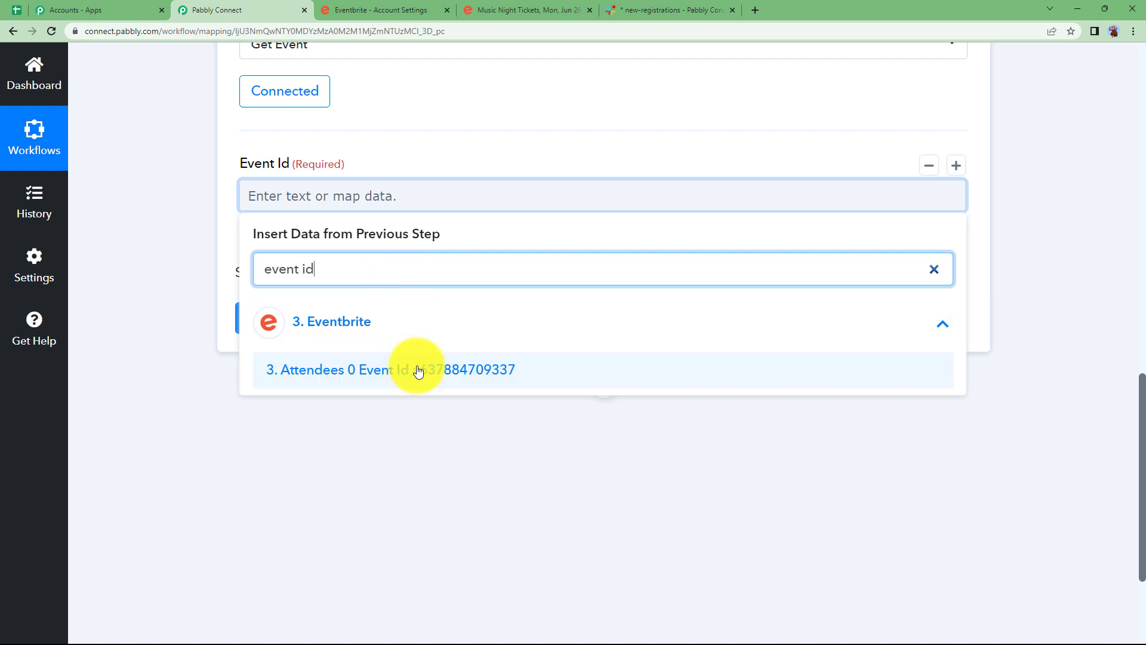
{"action": "left_click", "coordinate": [418, 371]}
{"action": "left_click", "coordinate": [357, 202]}
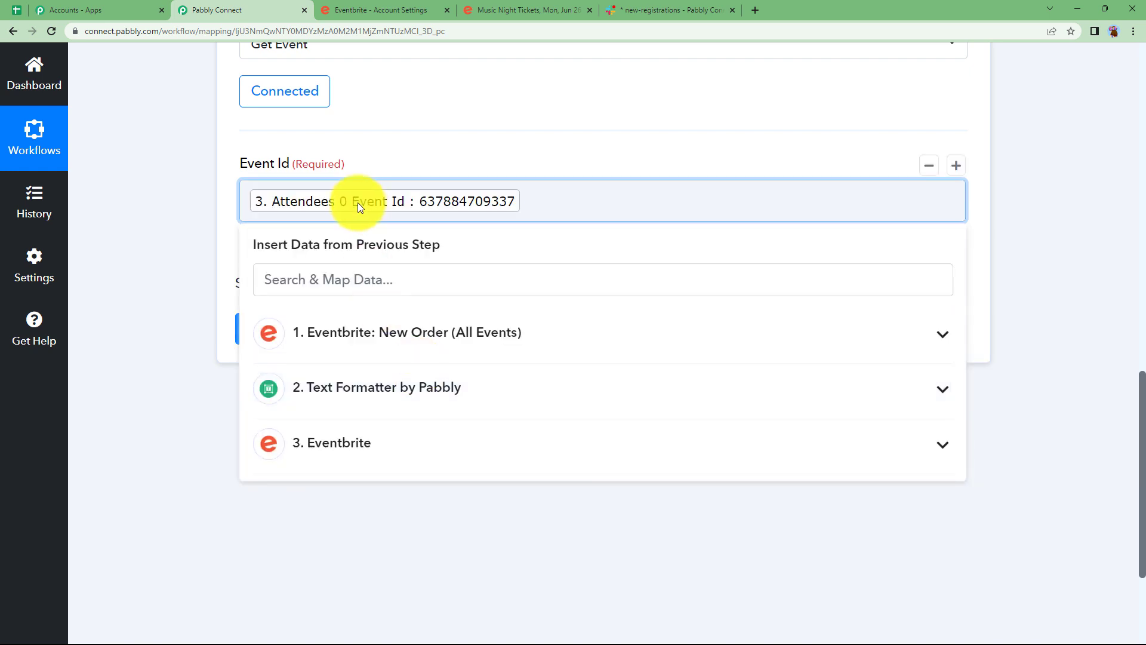
{"action": "left_click", "coordinate": [200, 277]}
{"action": "left_click", "coordinate": [274, 329]}
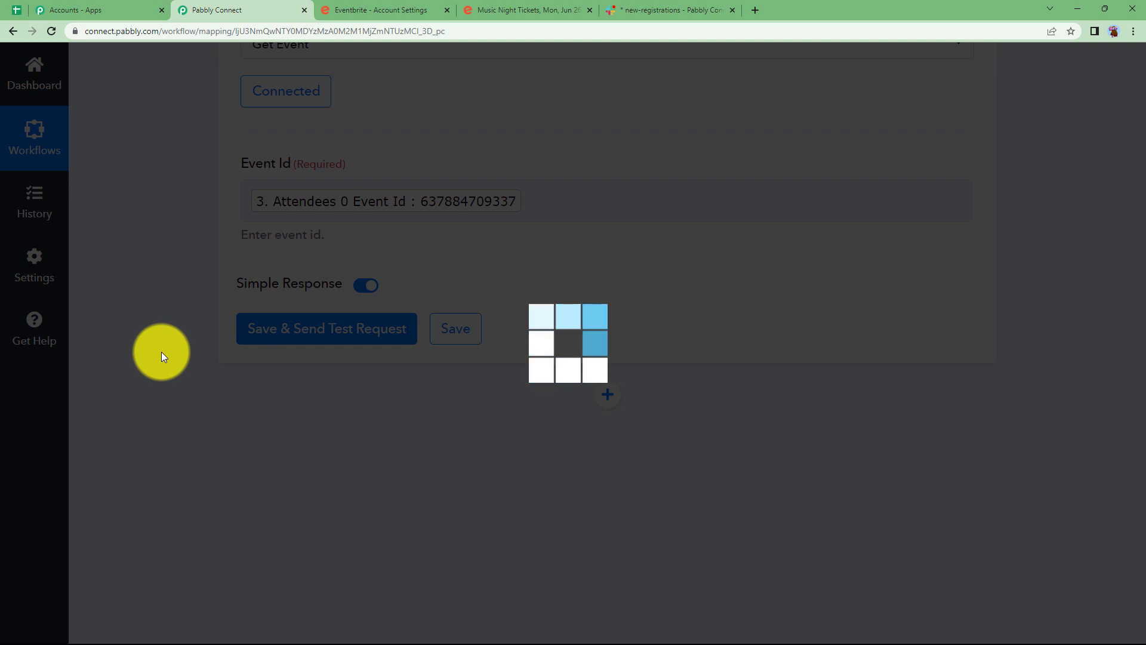
- Examine the Get Event response for the event's name, description, URL, start and end times, capacity, status and IDs
{"action": "scroll", "coordinate": [161, 352], "scroll_direction": "down", "scroll_amount": 3}
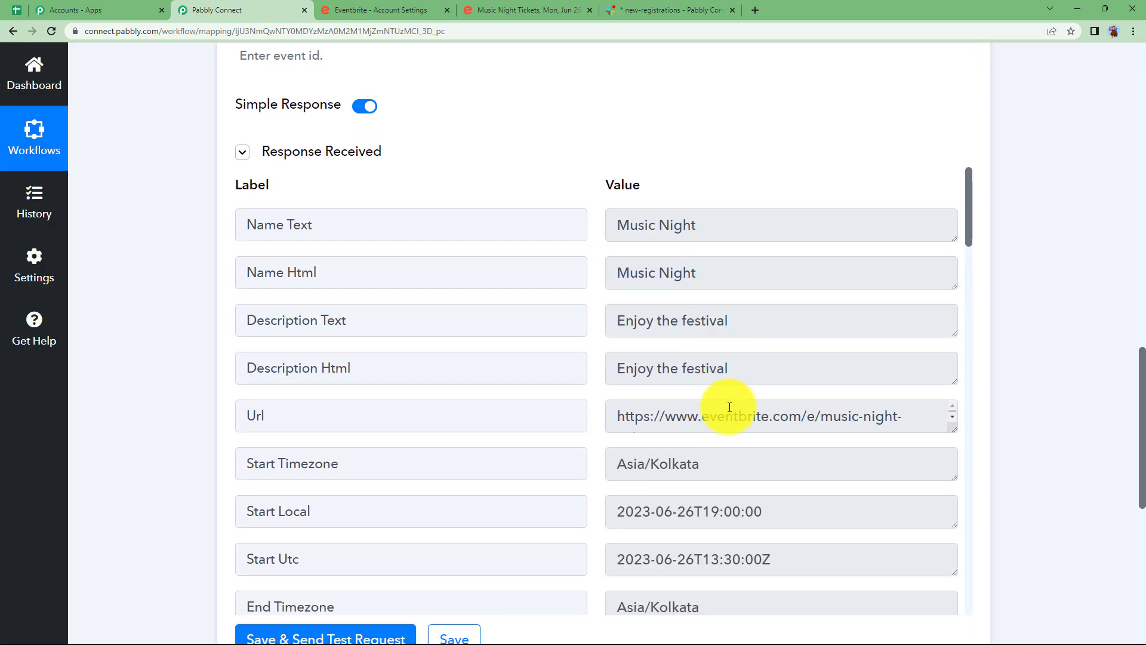
{"action": "scroll", "coordinate": [633, 432], "scroll_direction": "down", "scroll_amount": 5}
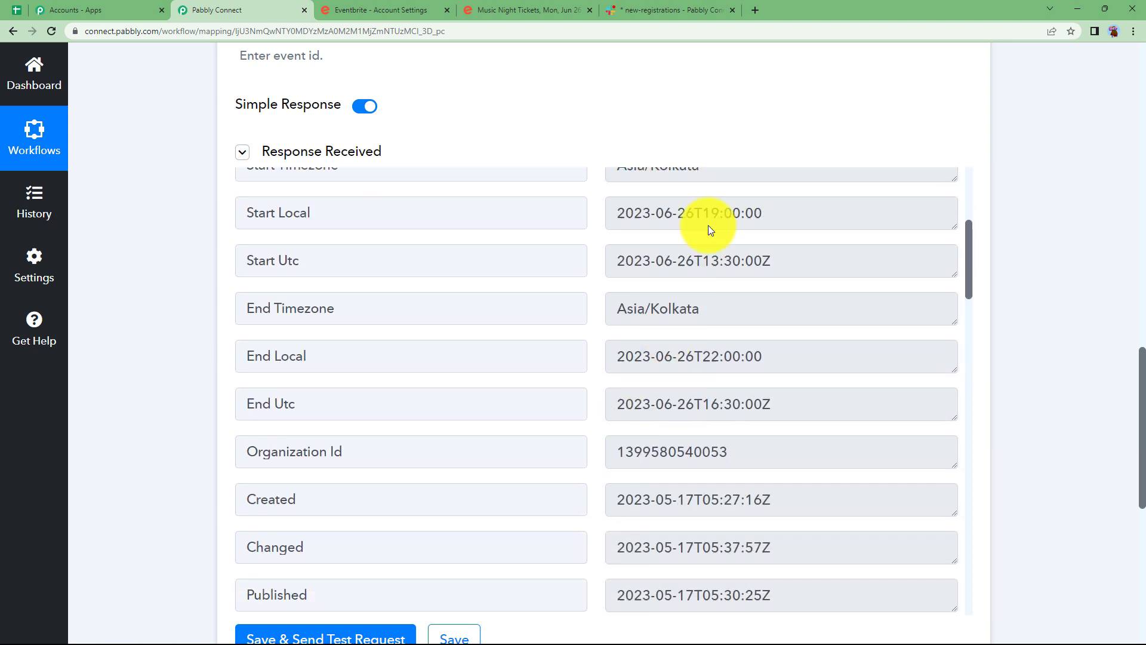
{"action": "scroll", "coordinate": [662, 433], "scroll_direction": "down", "scroll_amount": 6}
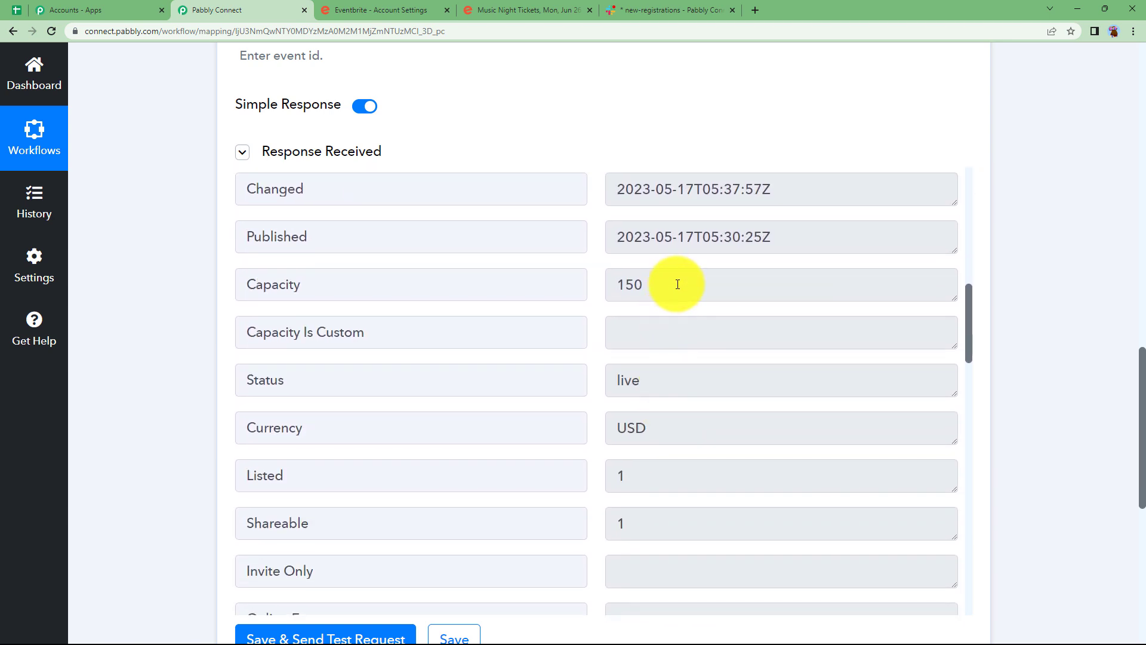
{"action": "scroll", "coordinate": [696, 357], "scroll_direction": "down", "scroll_amount": 2}
{"action": "scroll", "coordinate": [712, 341], "scroll_direction": "down", "scroll_amount": 4}
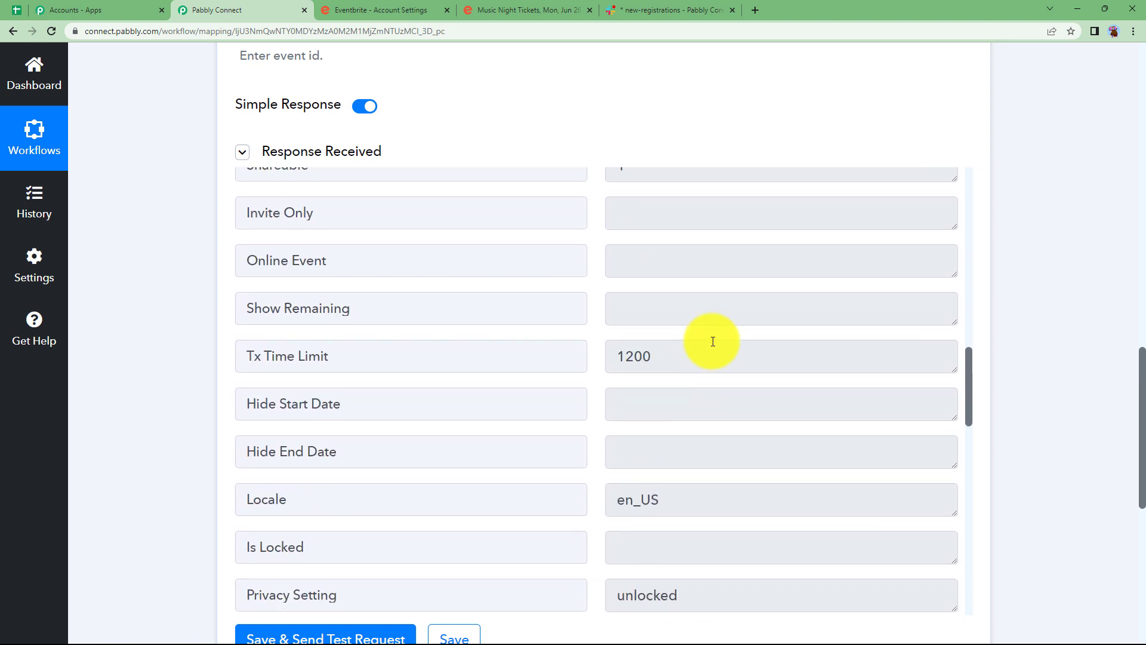
{"action": "scroll", "coordinate": [643, 357], "scroll_direction": "down", "scroll_amount": 3}
{"action": "scroll", "coordinate": [675, 388], "scroll_direction": "down", "scroll_amount": 3}
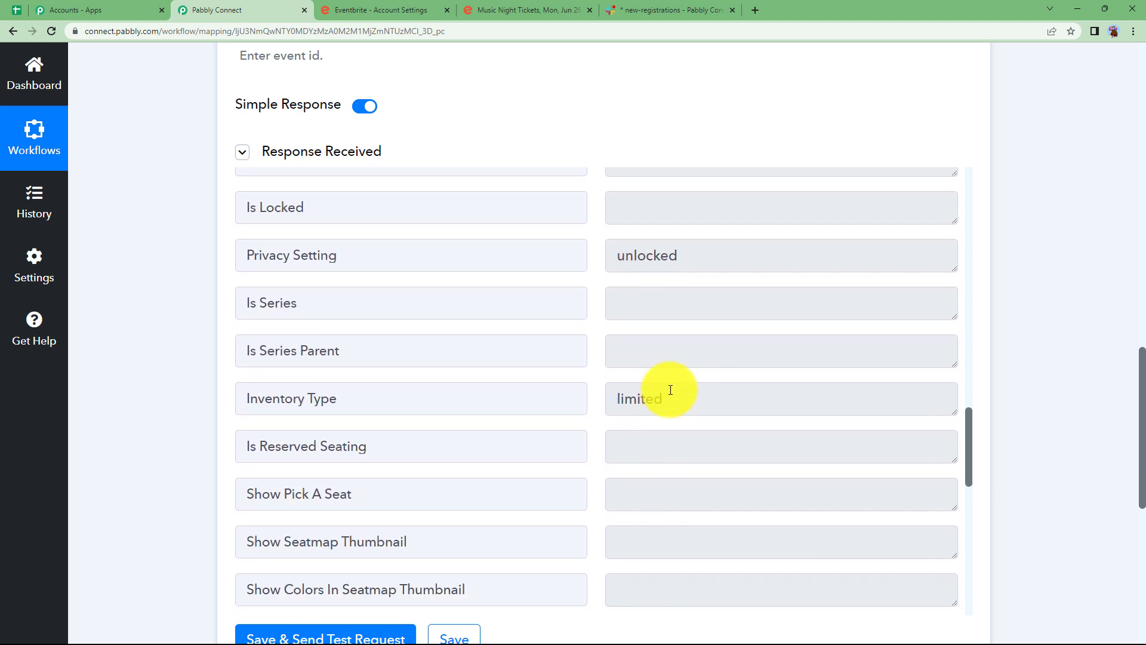
{"action": "scroll", "coordinate": [662, 392], "scroll_direction": "up", "scroll_amount": 2}
{"action": "scroll", "coordinate": [670, 390], "scroll_direction": "down", "scroll_amount": 10}
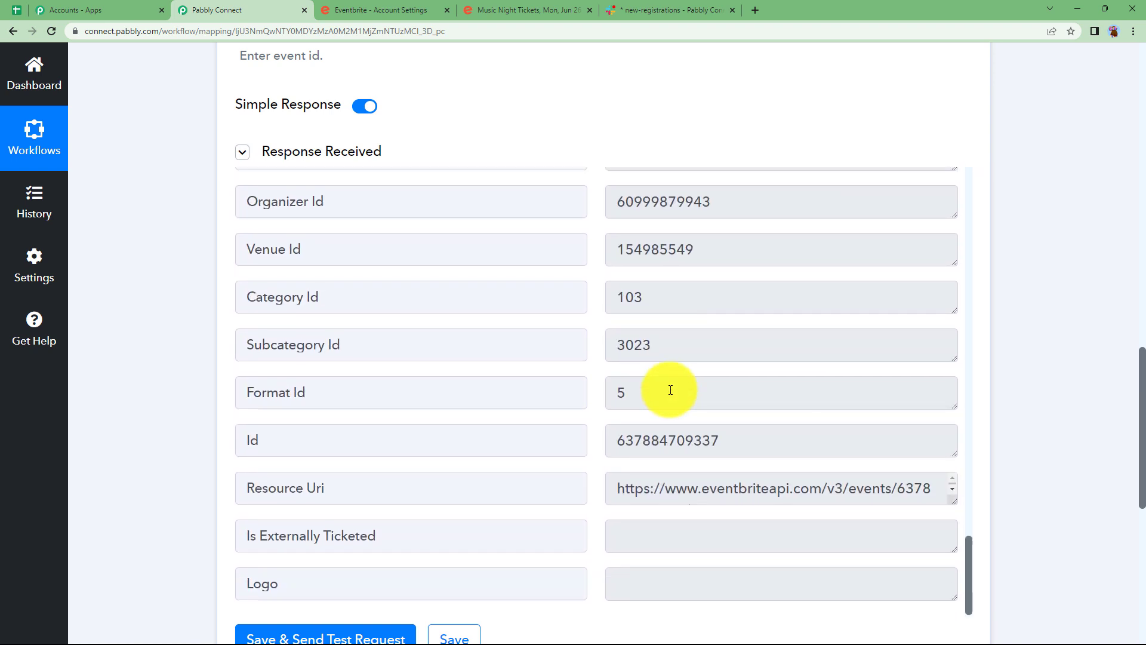
- Collapse the Get Event step and add a fifth action step using Slack
{"action": "scroll", "coordinate": [148, 229], "scroll_direction": "up", "scroll_amount": 10}
{"action": "left_click", "coordinate": [435, 382]}
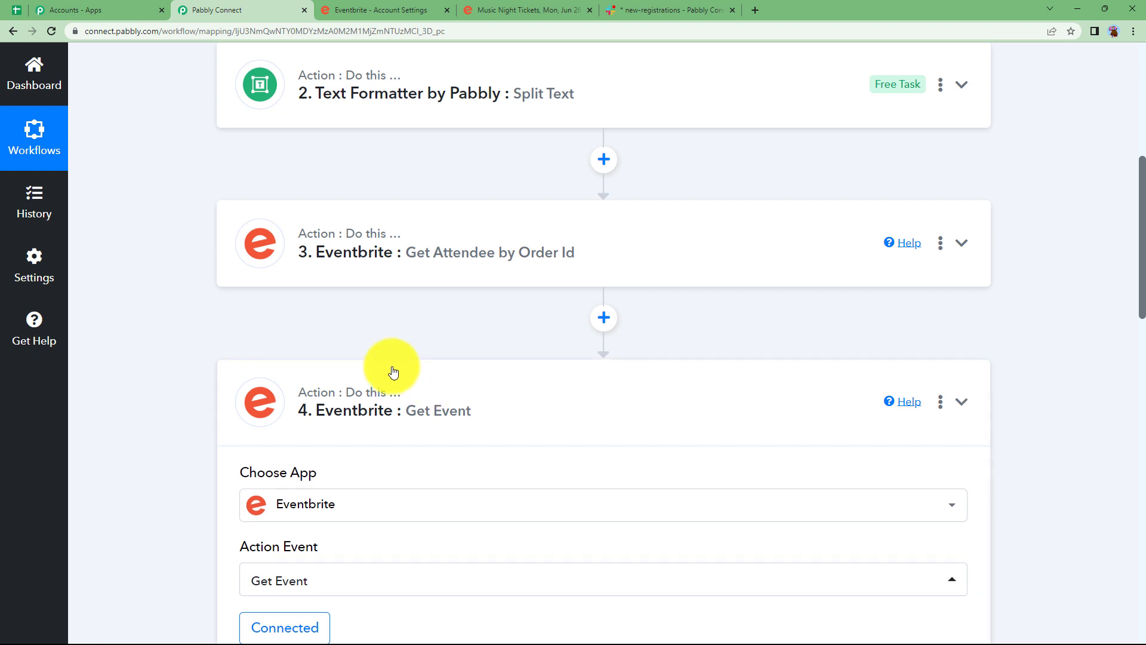
{"action": "scroll", "coordinate": [220, 334], "scroll_direction": "down", "scroll_amount": 2}
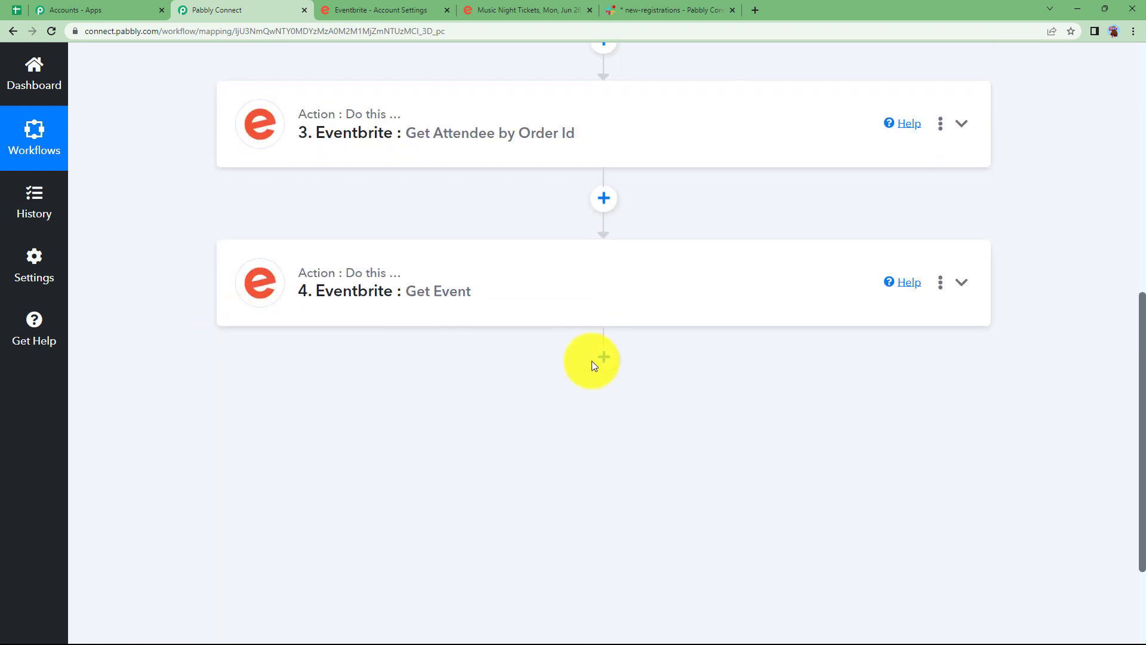
{"action": "left_click", "coordinate": [604, 357]}
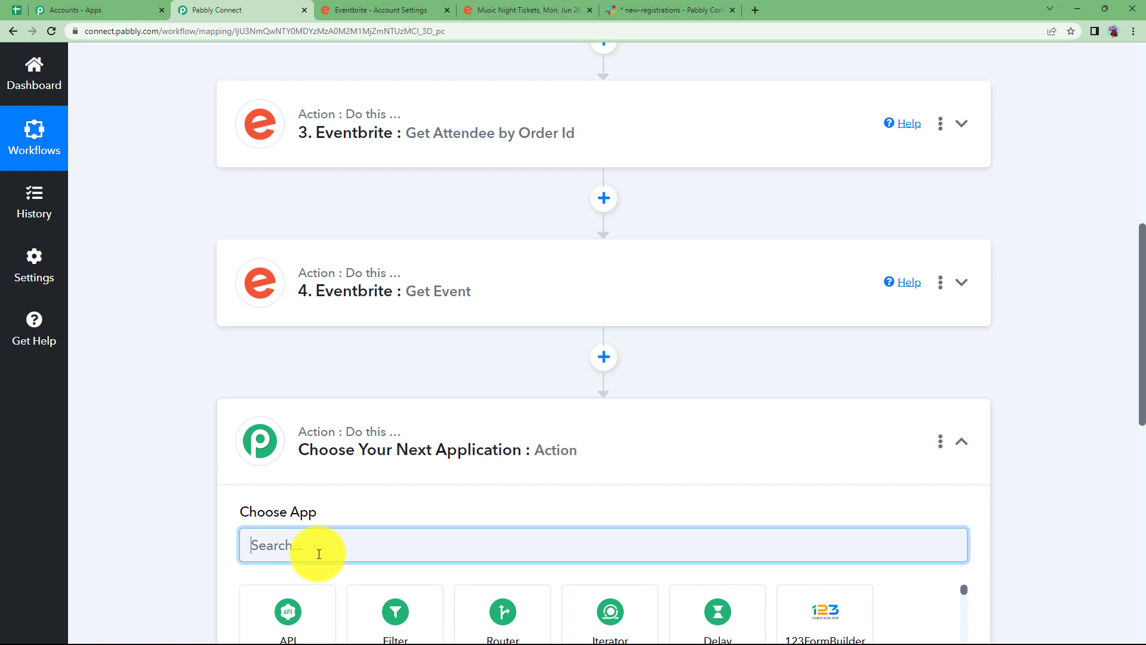
{"action": "type", "text": "slac"}
{"action": "left_click", "coordinate": [266, 449]}
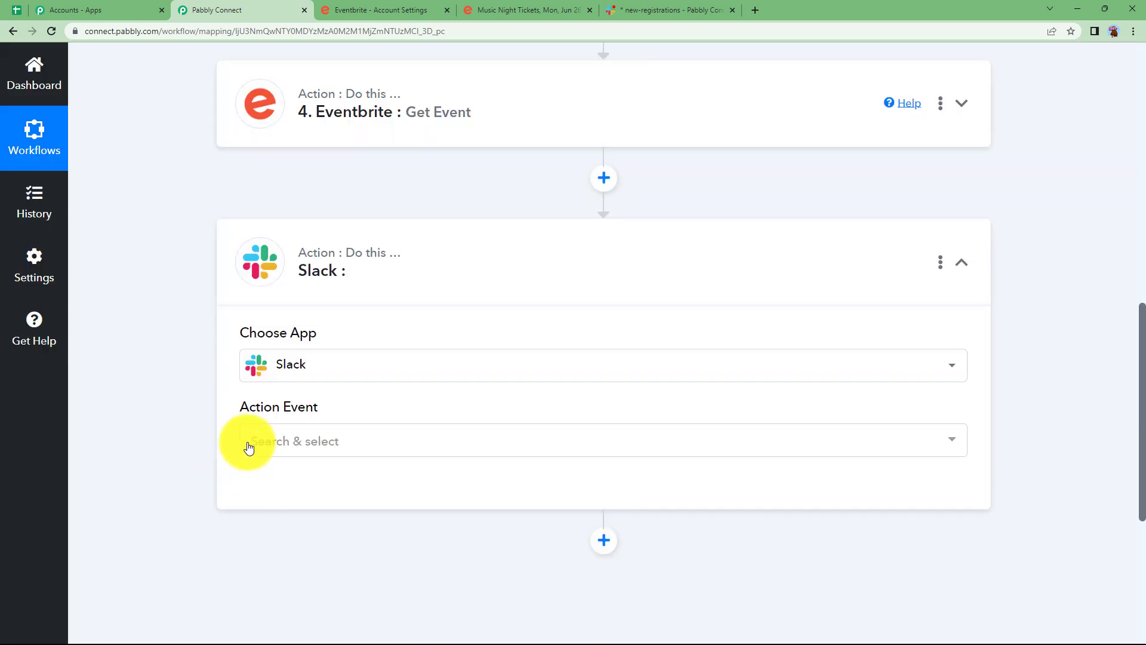
- Set the Slack step's action event to Send Channel Message and start connecting a new Slack connection
{"action": "left_click", "coordinate": [249, 443]}
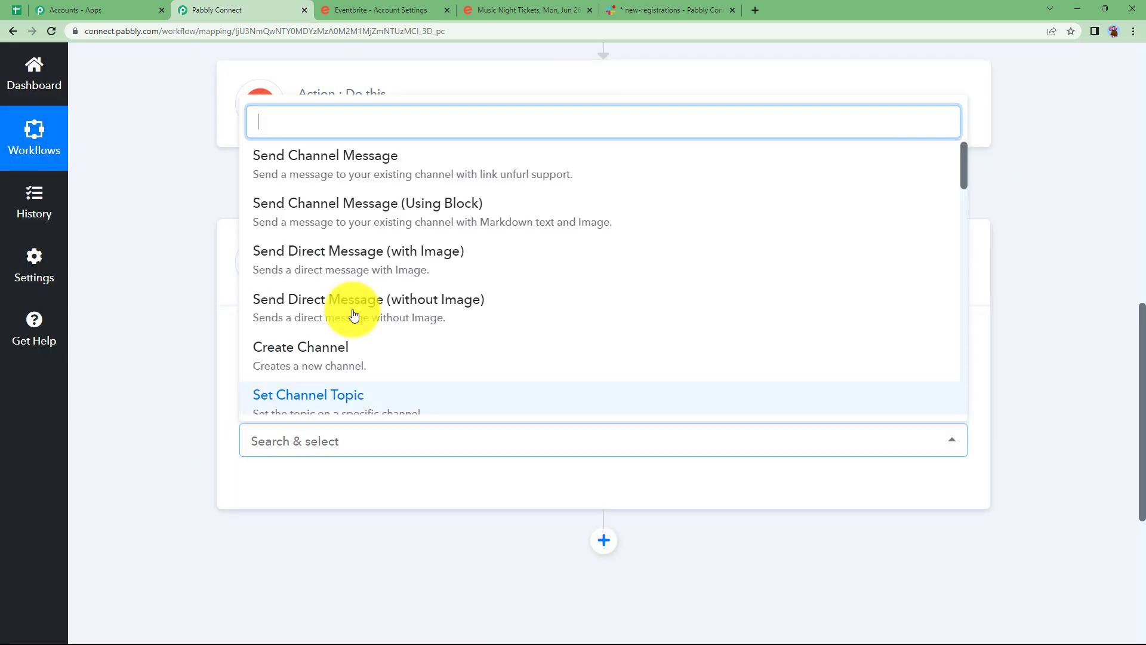
{"action": "left_click", "coordinate": [380, 172]}
{"action": "left_click", "coordinate": [281, 492]}
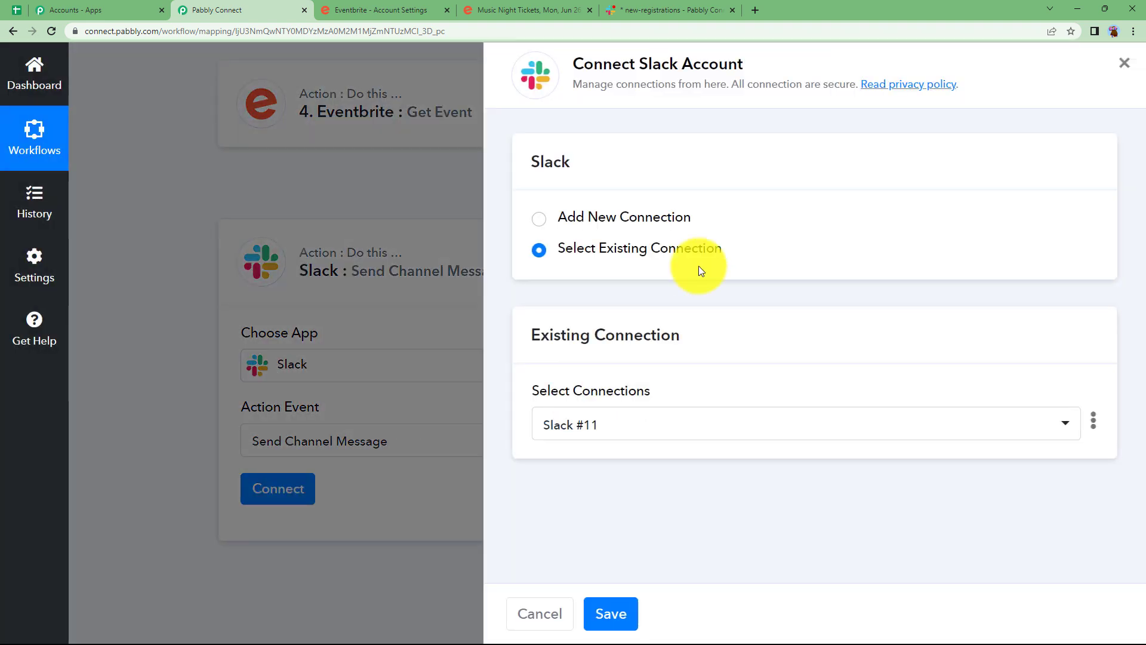
{"action": "left_click", "coordinate": [643, 214]}
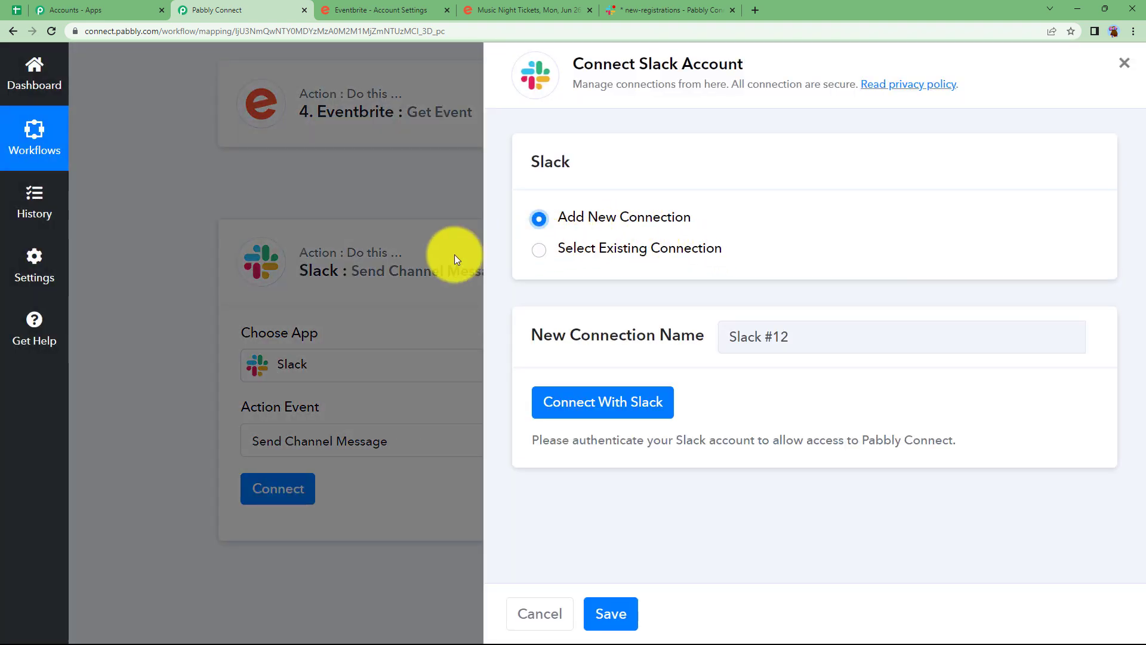
{"action": "left_click", "coordinate": [603, 399]}
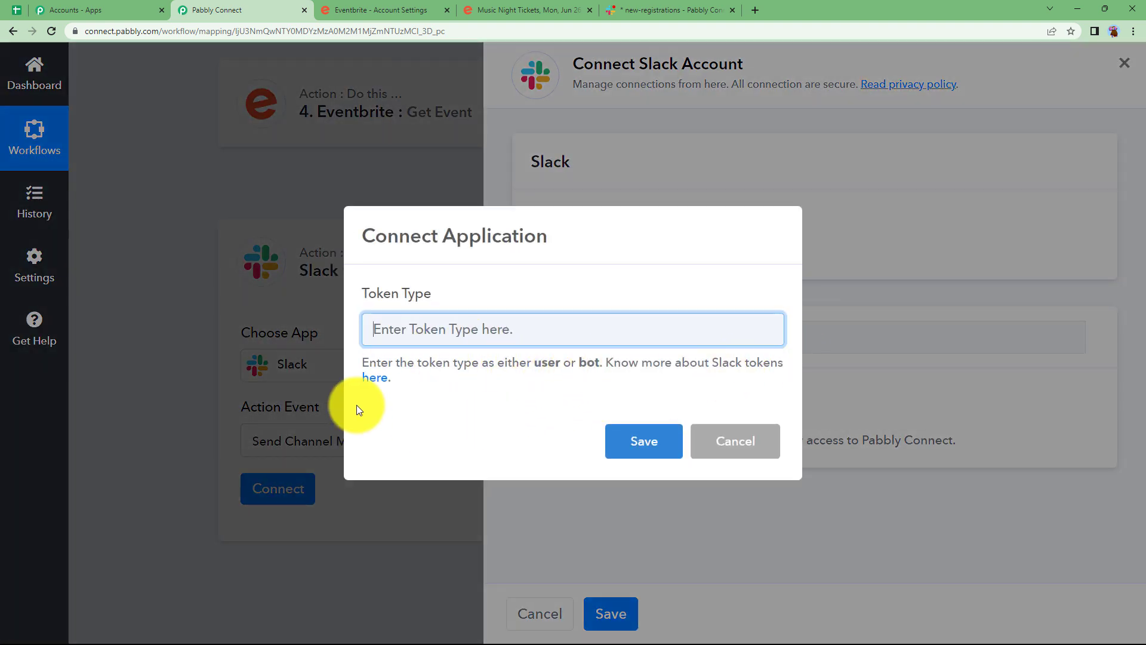
- Open the Slack token help page and compare the user and bot token permissions, highlighting the bot's Send Channel Message entries
{"action": "left_click", "coordinate": [382, 384]}
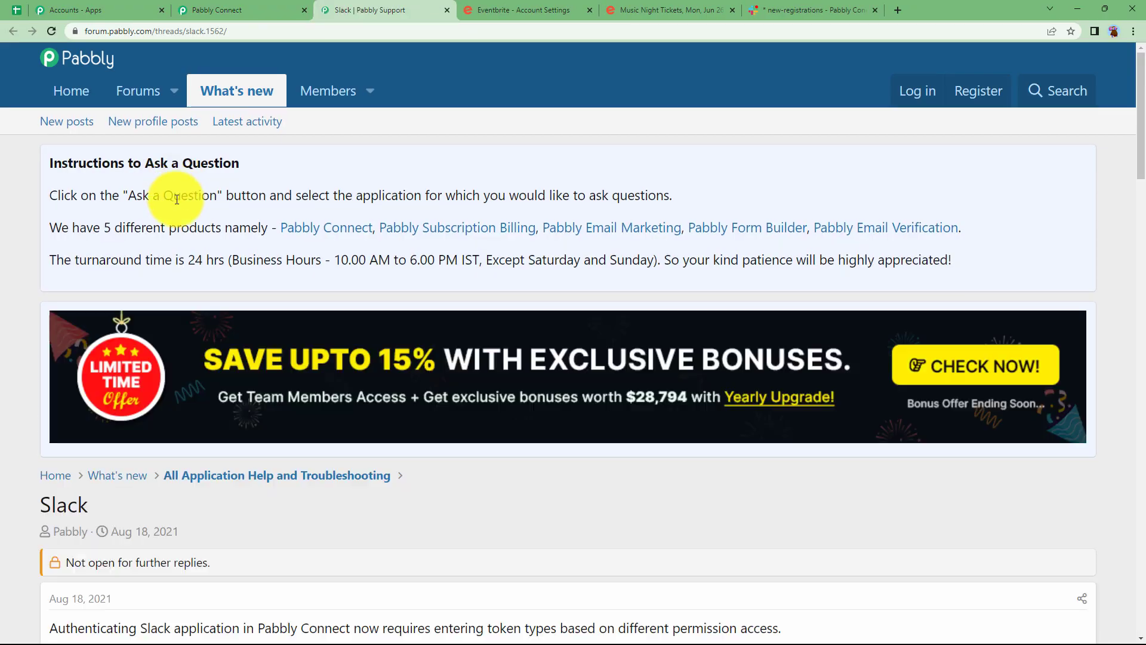
{"action": "scroll", "coordinate": [105, 380], "scroll_direction": "down", "scroll_amount": 3}
{"action": "scroll", "coordinate": [105, 381], "scroll_direction": "down", "scroll_amount": 10}
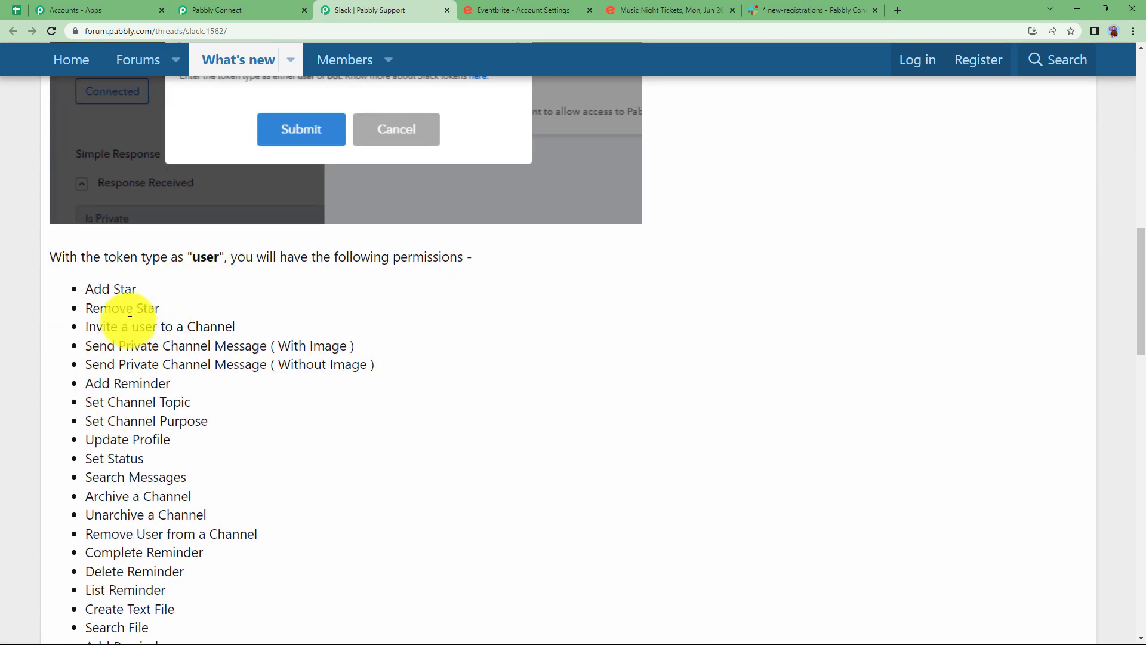
{"action": "scroll", "coordinate": [146, 505], "scroll_direction": "down", "scroll_amount": 7}
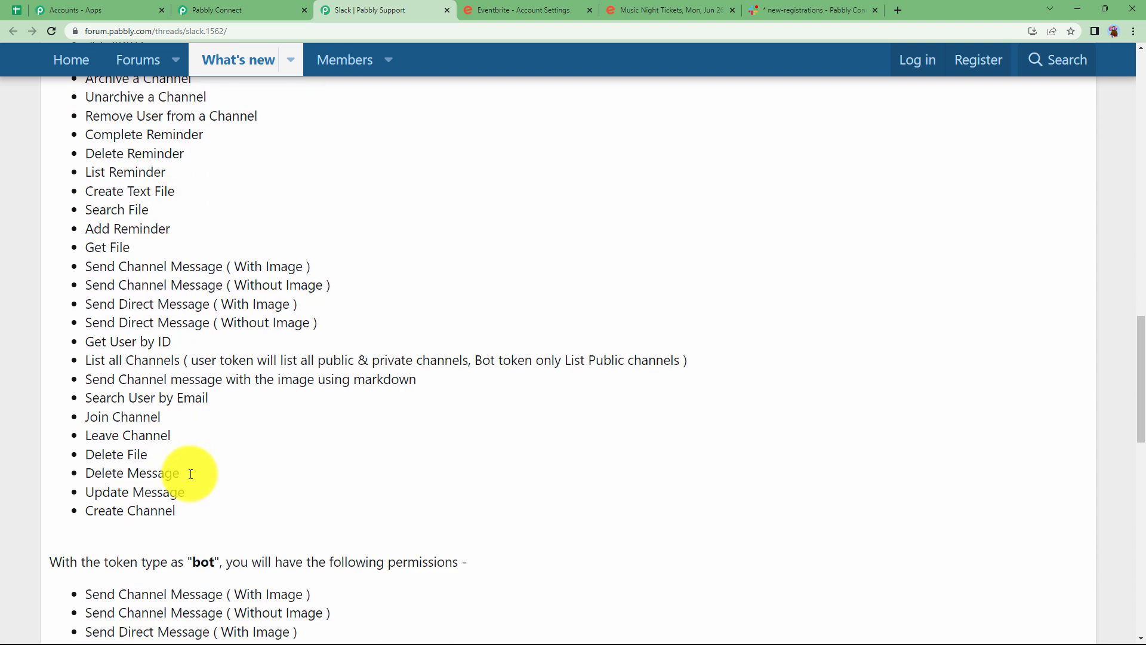
{"action": "scroll", "coordinate": [190, 473], "scroll_direction": "down", "scroll_amount": 3}
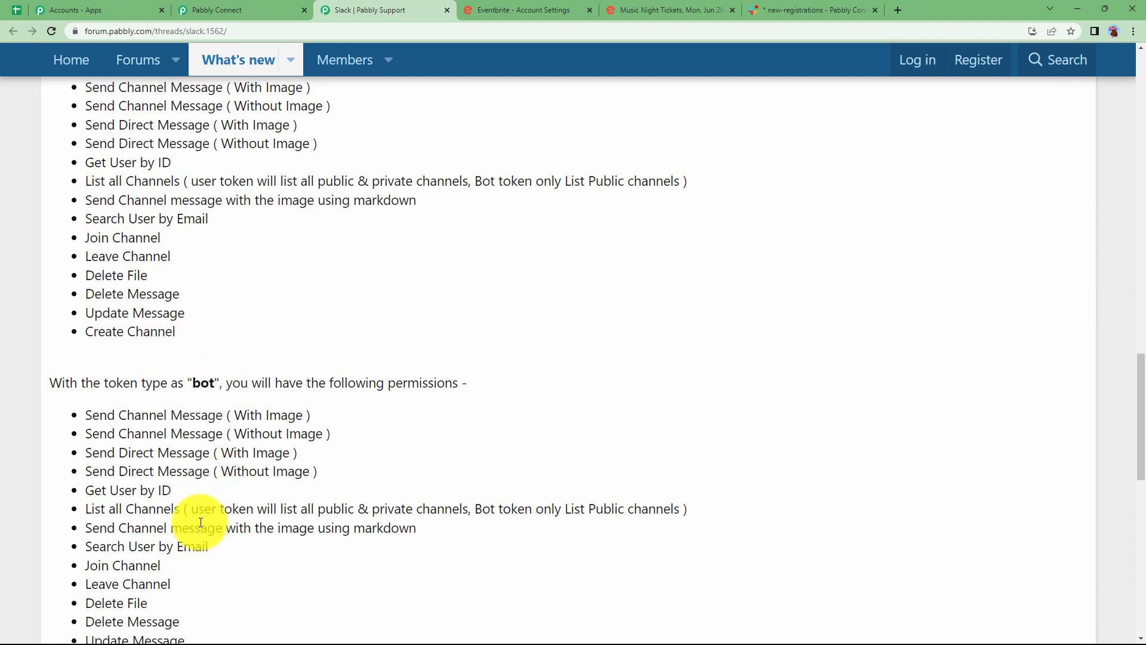
{"action": "scroll", "coordinate": [200, 522], "scroll_direction": "down", "scroll_amount": 1}
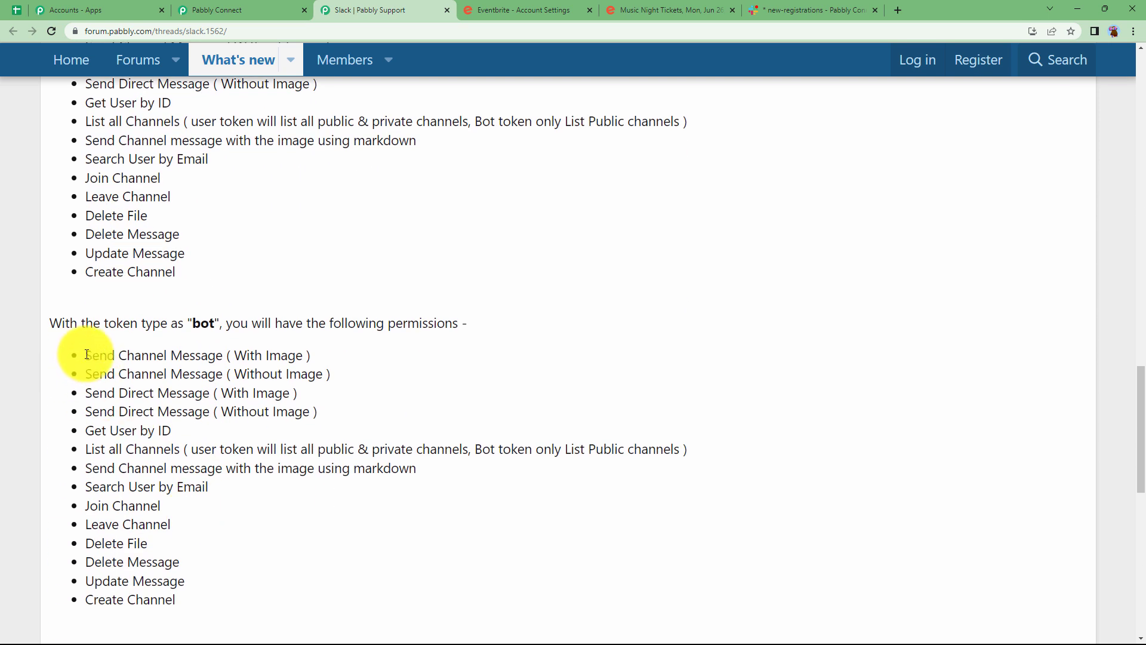
{"action": "left_click_drag", "start_coordinate": [87, 354], "coordinate": [318, 381]}
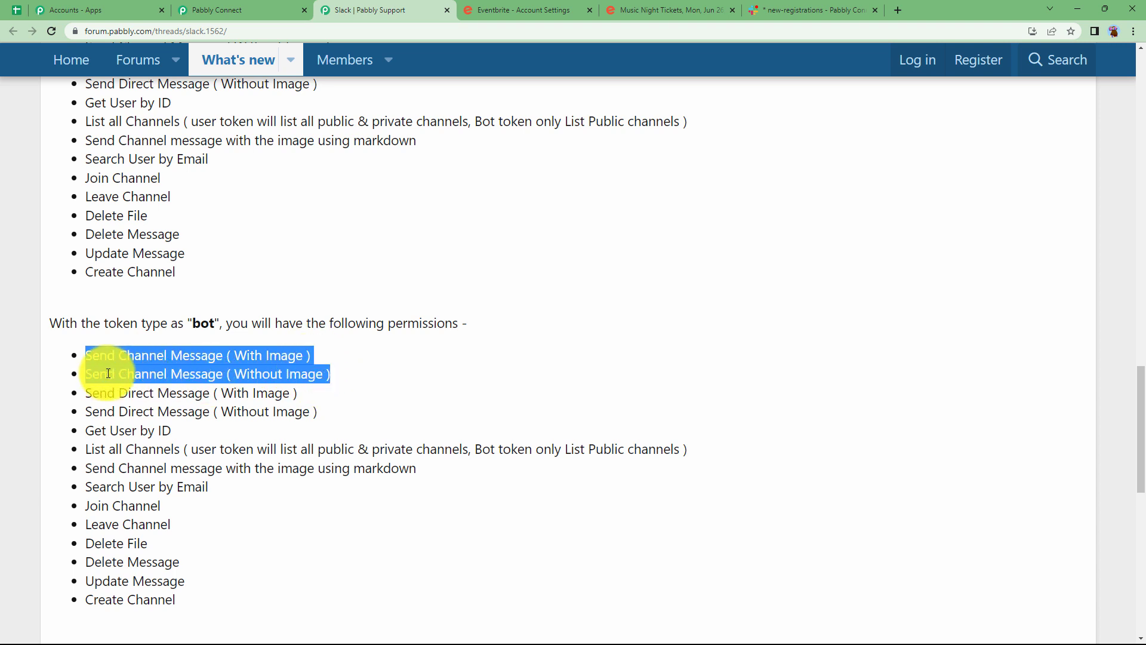
{"action": "left_click", "coordinate": [378, 386]}
- Return to the Slack connection dialog, save the token type and allow Pabbly Connect access to the Slack workspace
{"action": "left_click", "coordinate": [281, 9]}
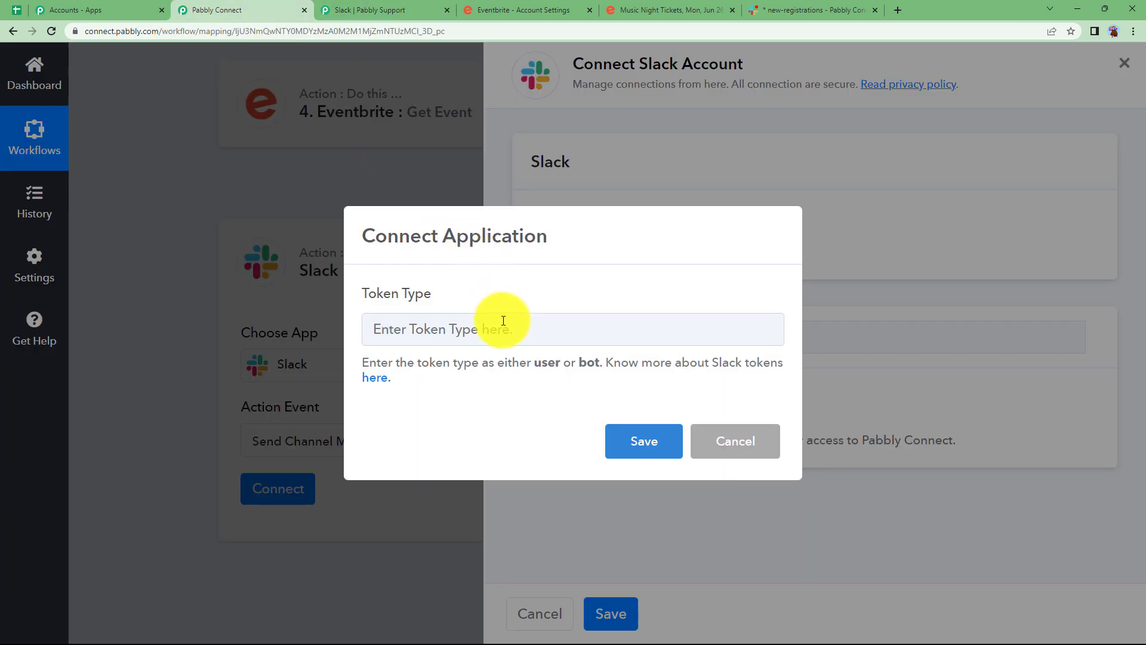
{"action": "left_click", "coordinate": [644, 442]}
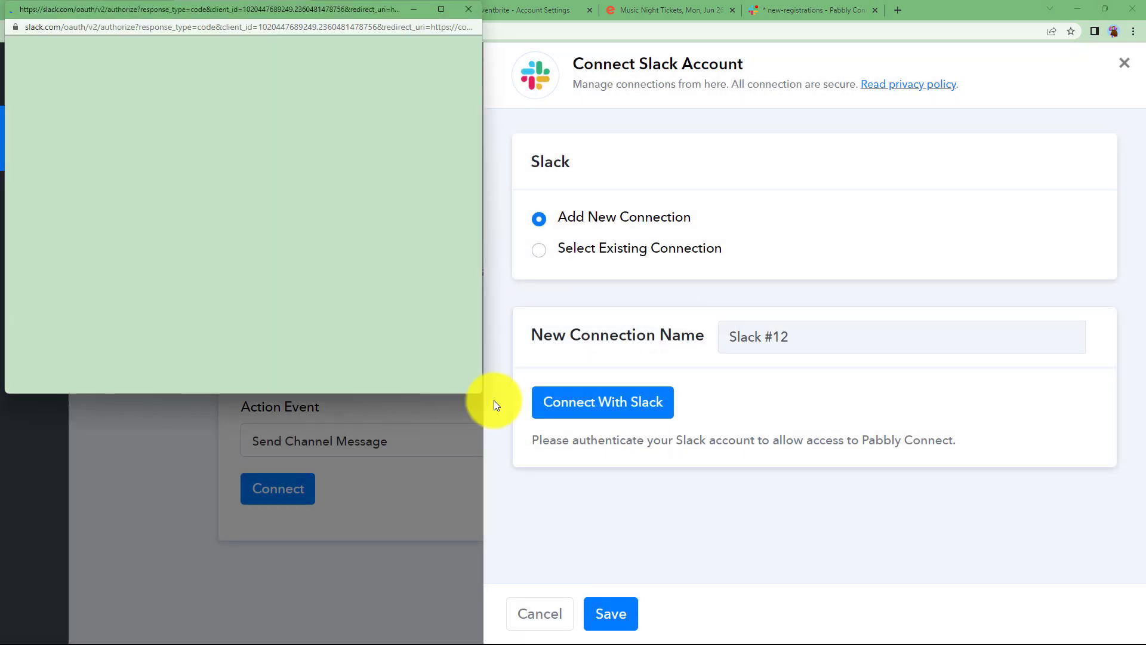
{"action": "scroll", "coordinate": [281, 272], "scroll_direction": "down", "scroll_amount": 5}
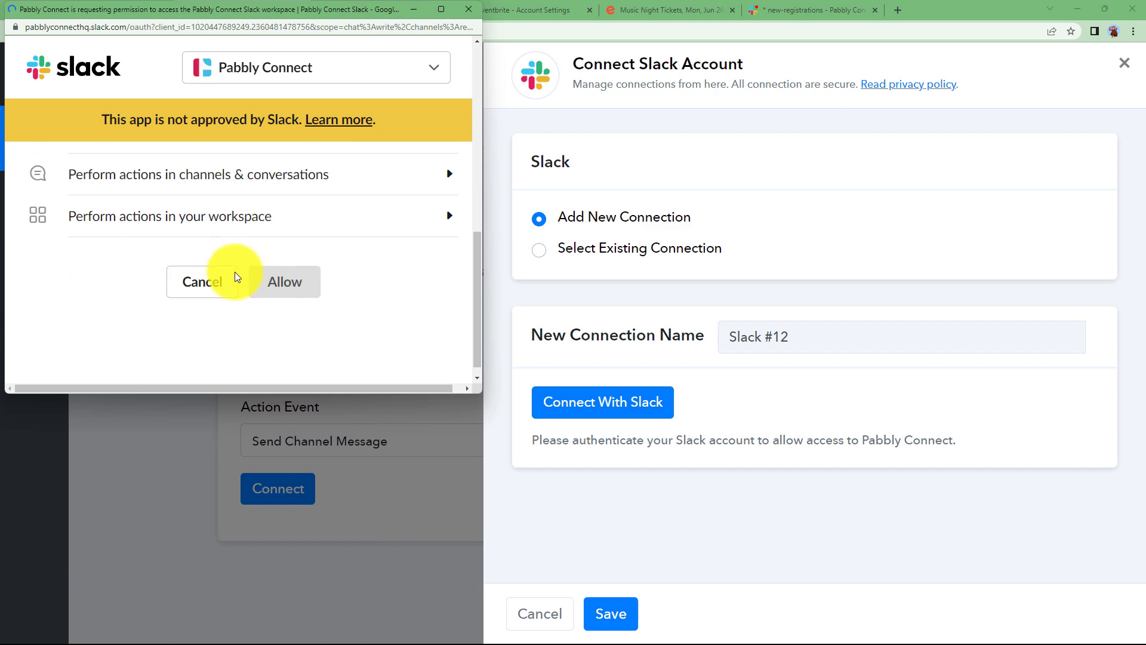
{"action": "left_click", "coordinate": [290, 277]}
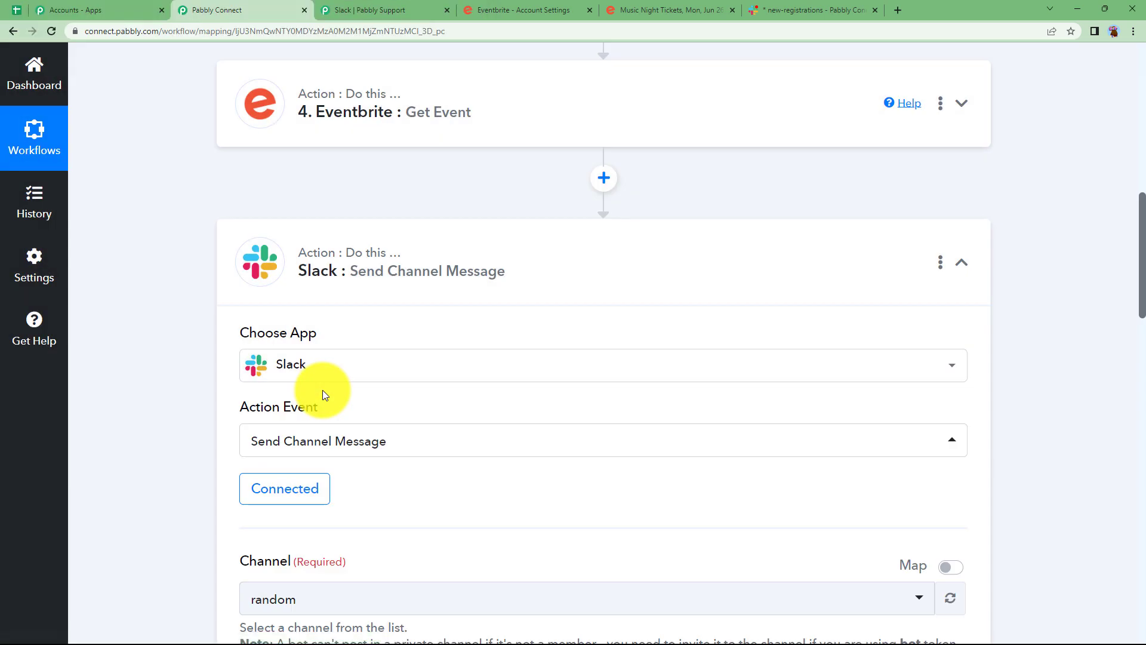
- Check the target channel in Slack and set the Send Channel Message step's channel to new-registrations
{"action": "scroll", "coordinate": [323, 389], "scroll_direction": "down", "scroll_amount": 3}
{"action": "scroll", "coordinate": [225, 396], "scroll_direction": "down", "scroll_amount": 1}
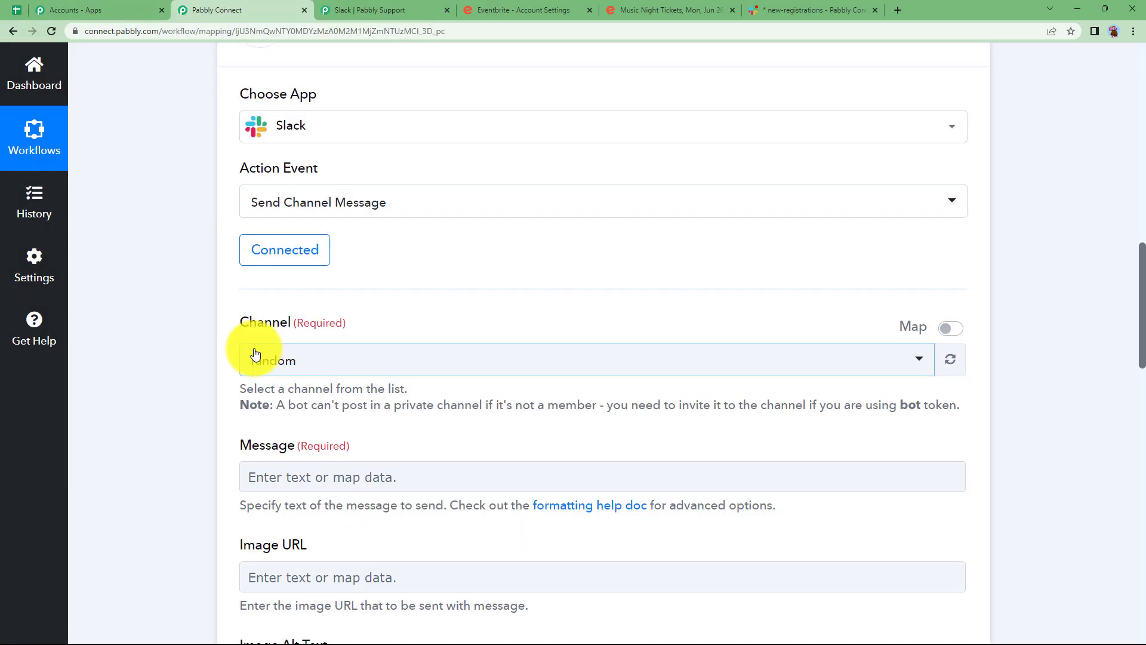
{"action": "left_click", "coordinate": [782, 9]}
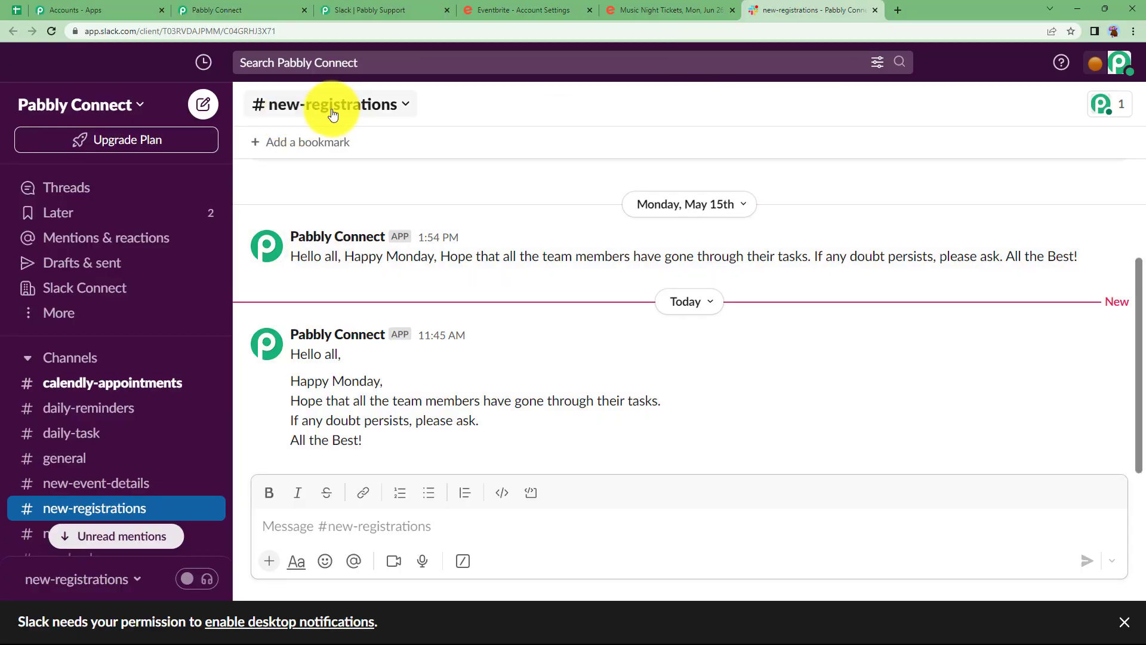
{"action": "left_click", "coordinate": [282, 12]}
{"action": "left_click", "coordinate": [350, 355]}
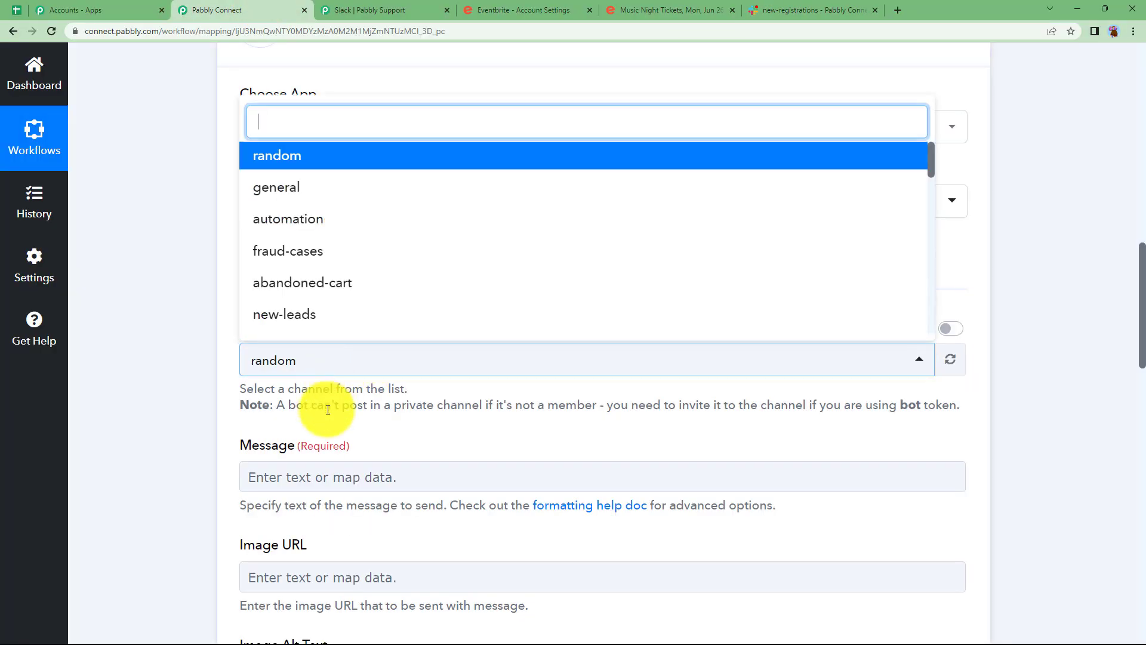
{"action": "scroll", "coordinate": [360, 234], "scroll_direction": "down", "scroll_amount": 4}
{"action": "scroll", "coordinate": [360, 234], "scroll_direction": "up", "scroll_amount": 1}
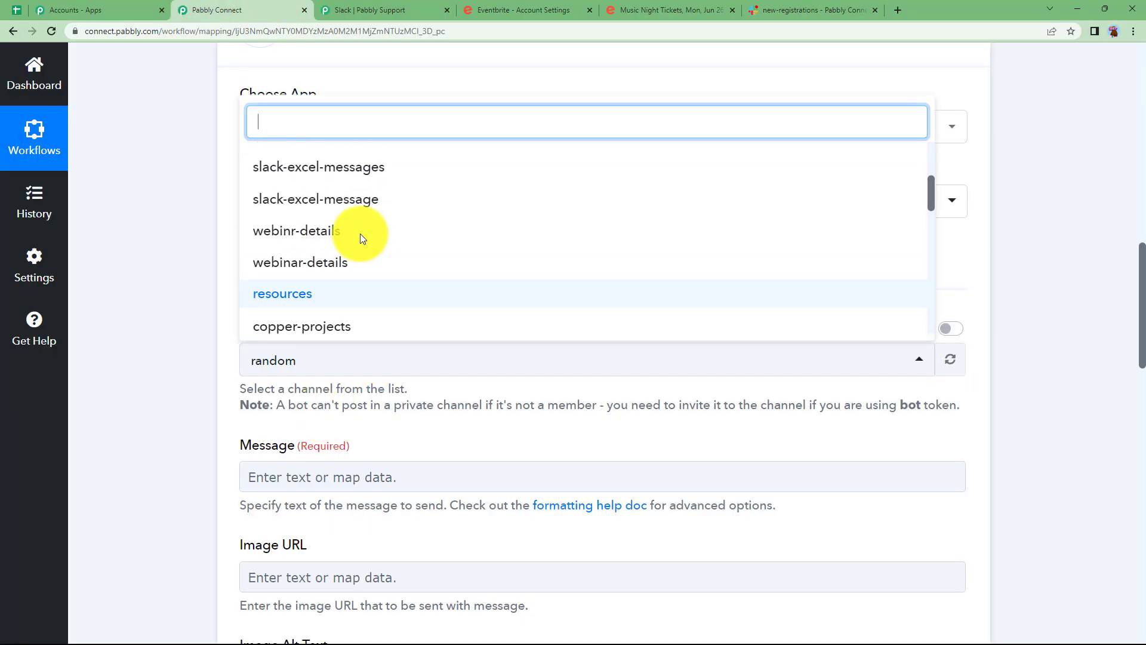
{"action": "scroll", "coordinate": [360, 234], "scroll_direction": "down", "scroll_amount": 1}
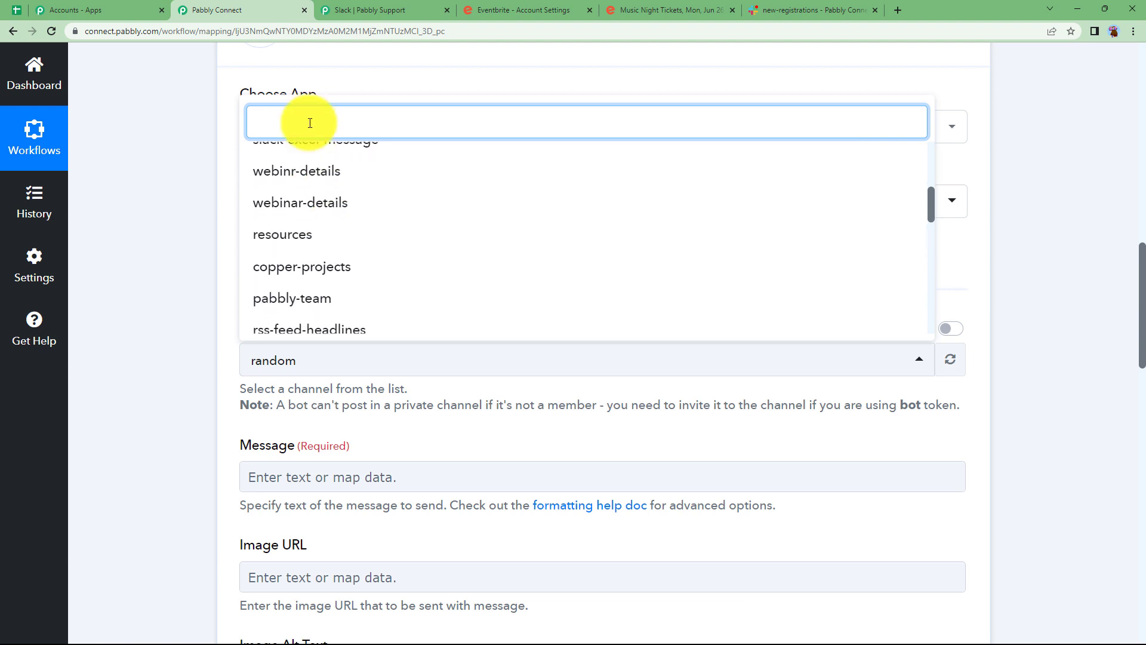
{"action": "type", "text": "new"}
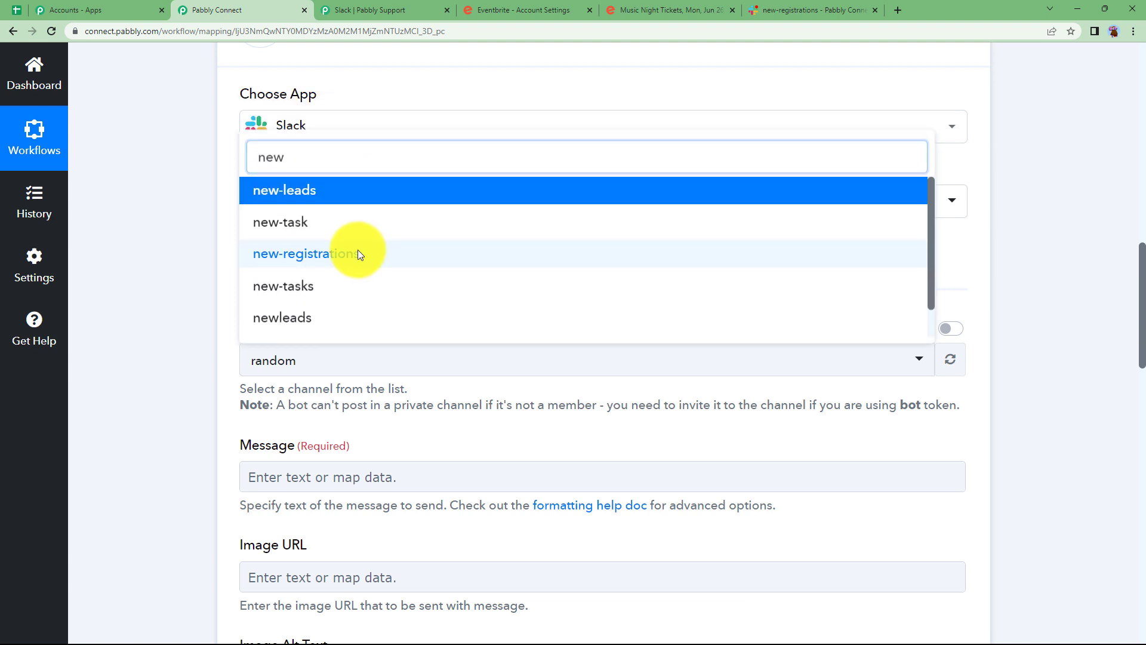
{"action": "left_click", "coordinate": [357, 249]}
- Enter the labels "Event:", "Description:", "Date:" and "Order:" on separate lines of the Slack message
{"action": "left_click", "coordinate": [280, 472]}
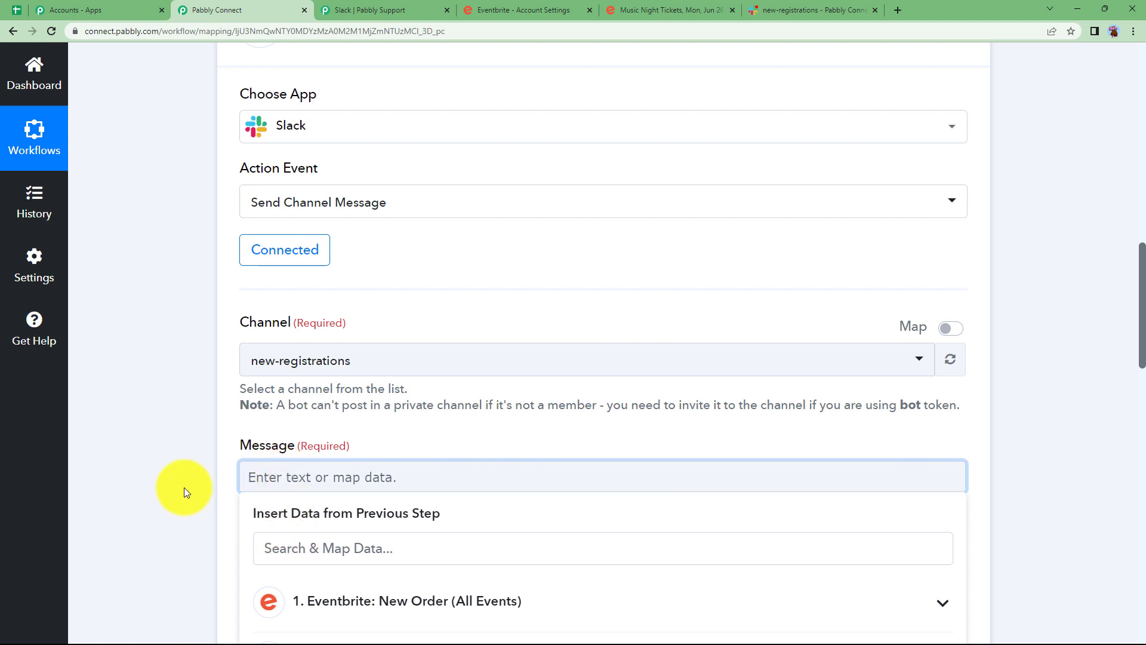
{"action": "scroll", "coordinate": [183, 487], "scroll_direction": "down", "scroll_amount": 2}
{"action": "type", "text": "Event:"}
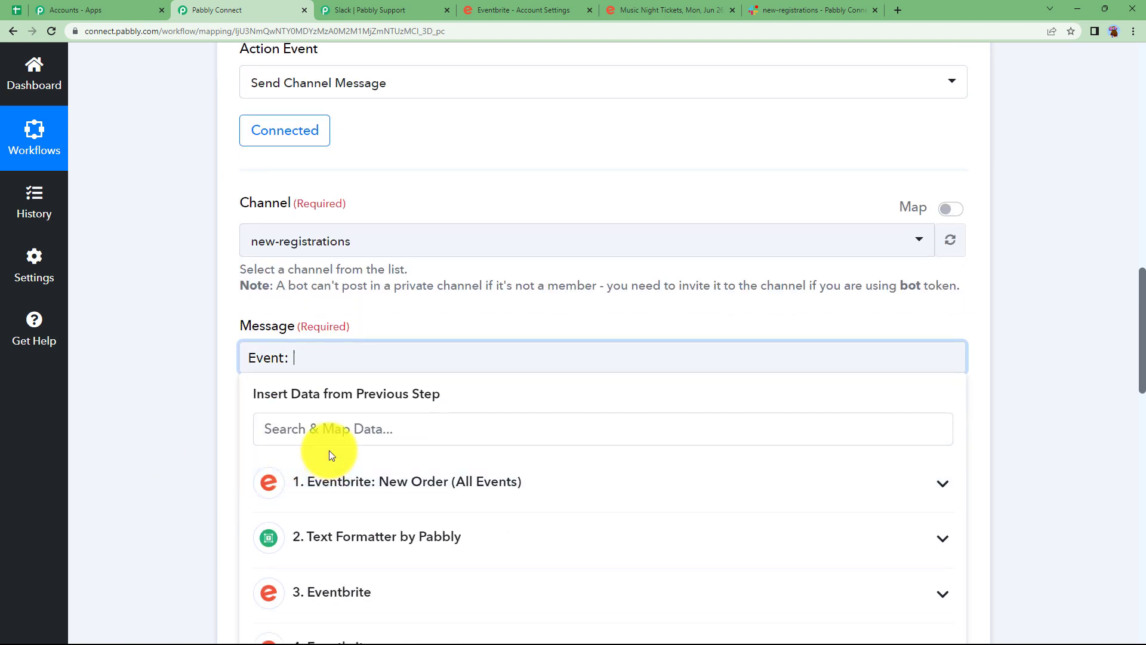
{"action": "key", "text": "Return"}
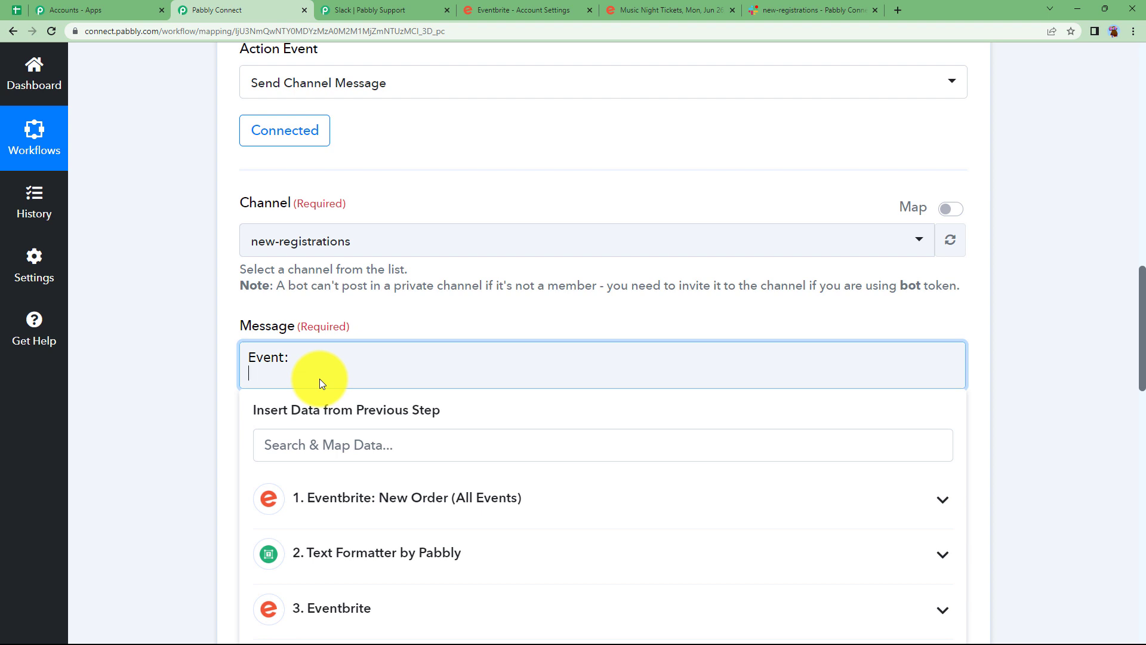
{"action": "type", "text": "Description: Date: Order:"}
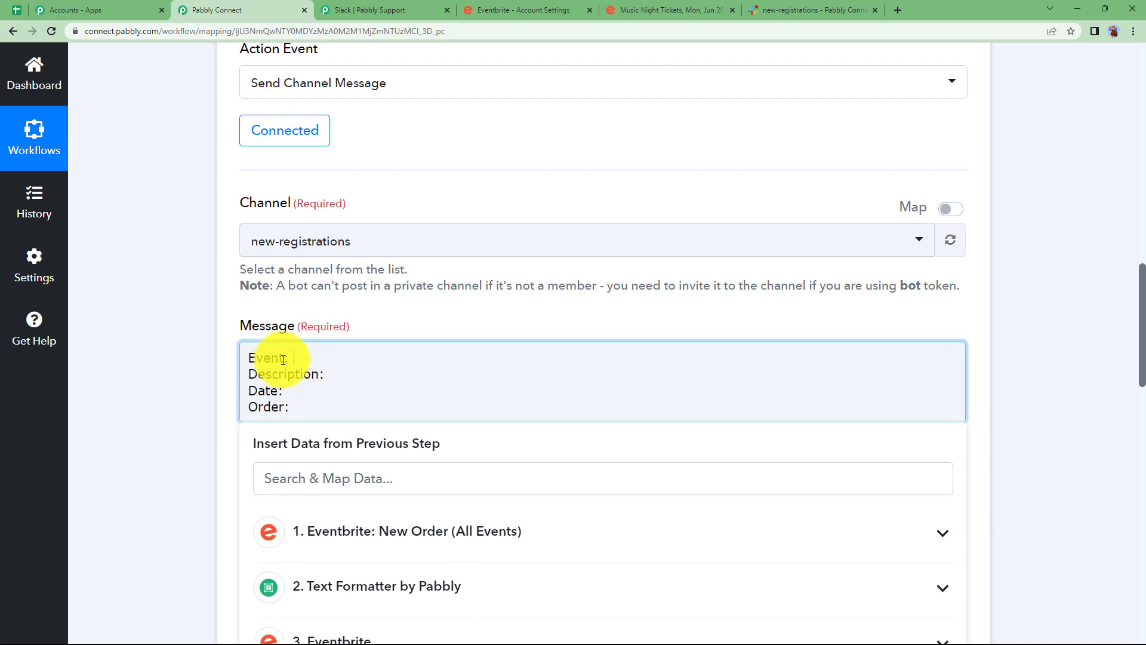
- Map step 4's Name Text to the message's Event line and its Description Text to the Description line
{"action": "scroll", "coordinate": [177, 450], "scroll_direction": "down", "scroll_amount": 5}
{"action": "double_click", "coordinate": [368, 399]}
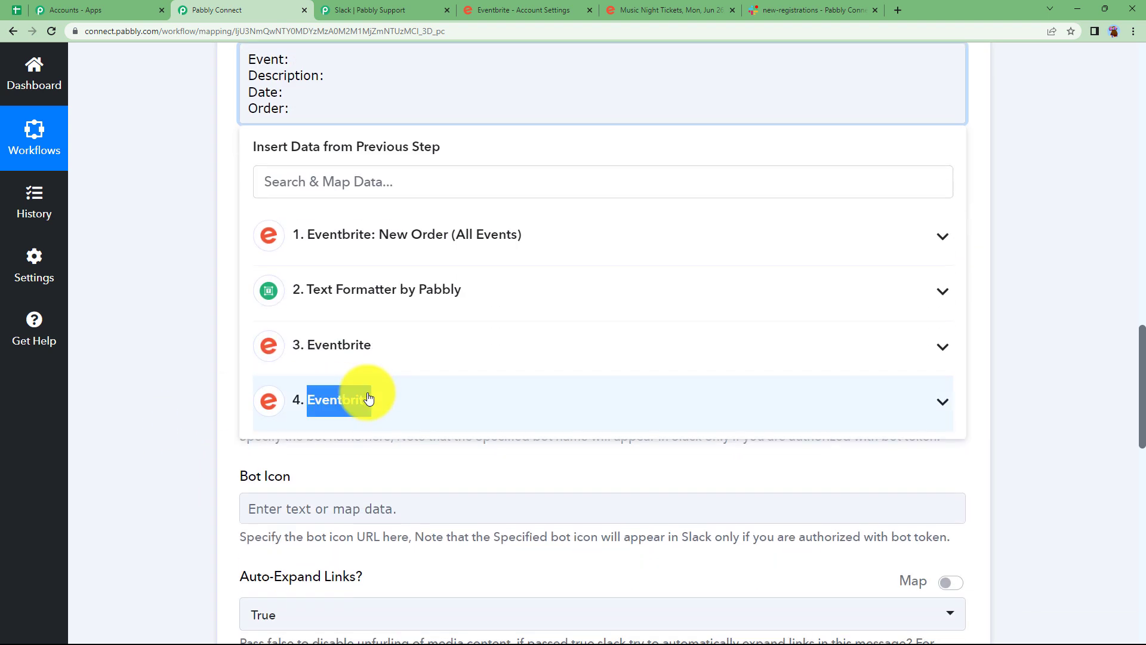
{"action": "left_click", "coordinate": [424, 401]}
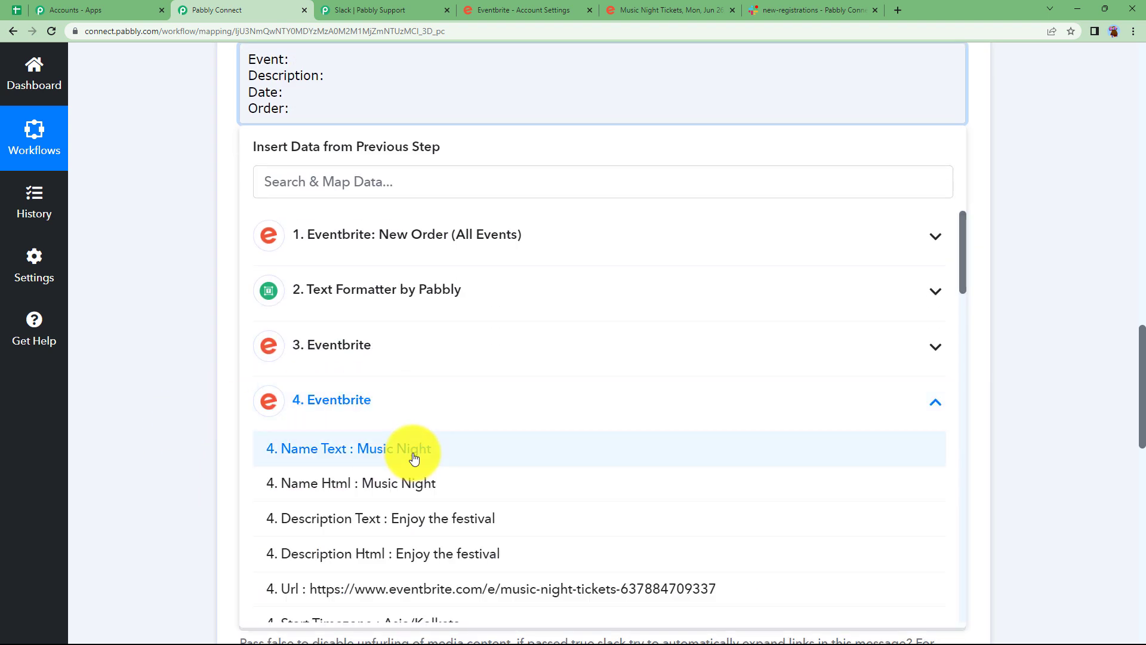
{"action": "left_click", "coordinate": [415, 458]}
{"action": "left_click", "coordinate": [336, 89]}
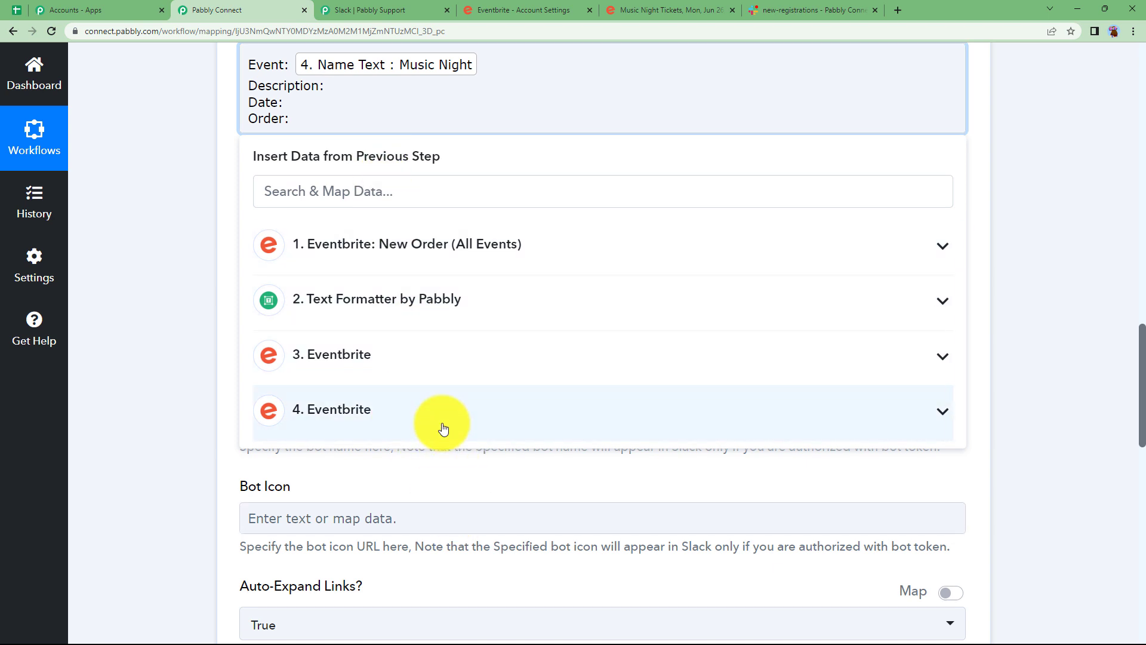
{"action": "left_click", "coordinate": [941, 413]}
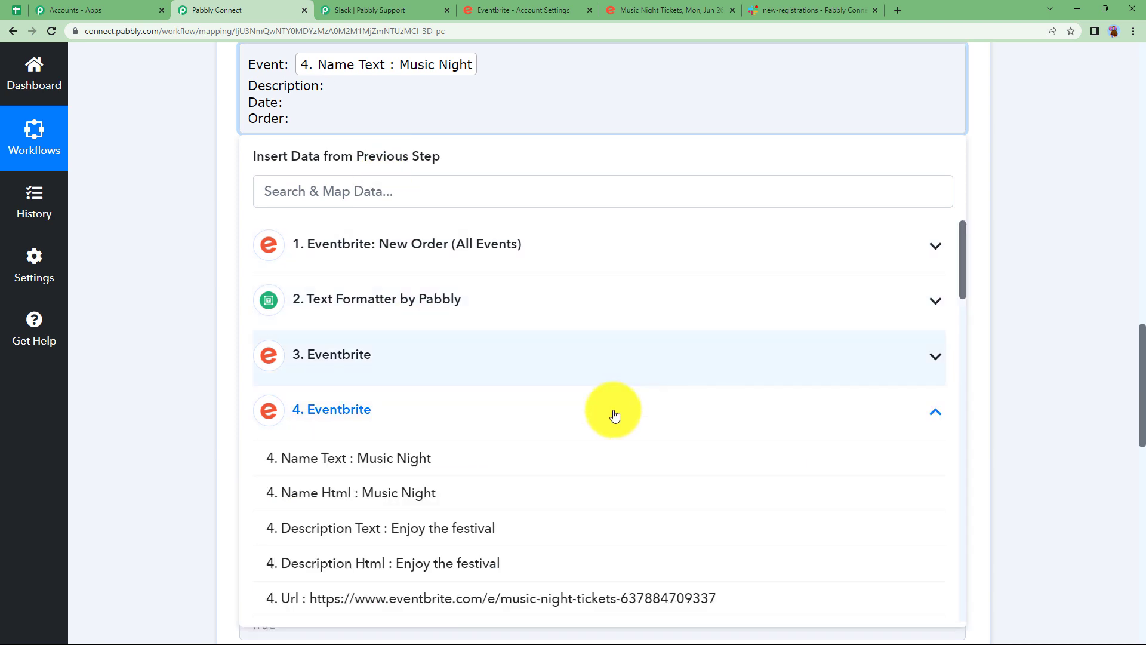
{"action": "left_click", "coordinate": [543, 533]}
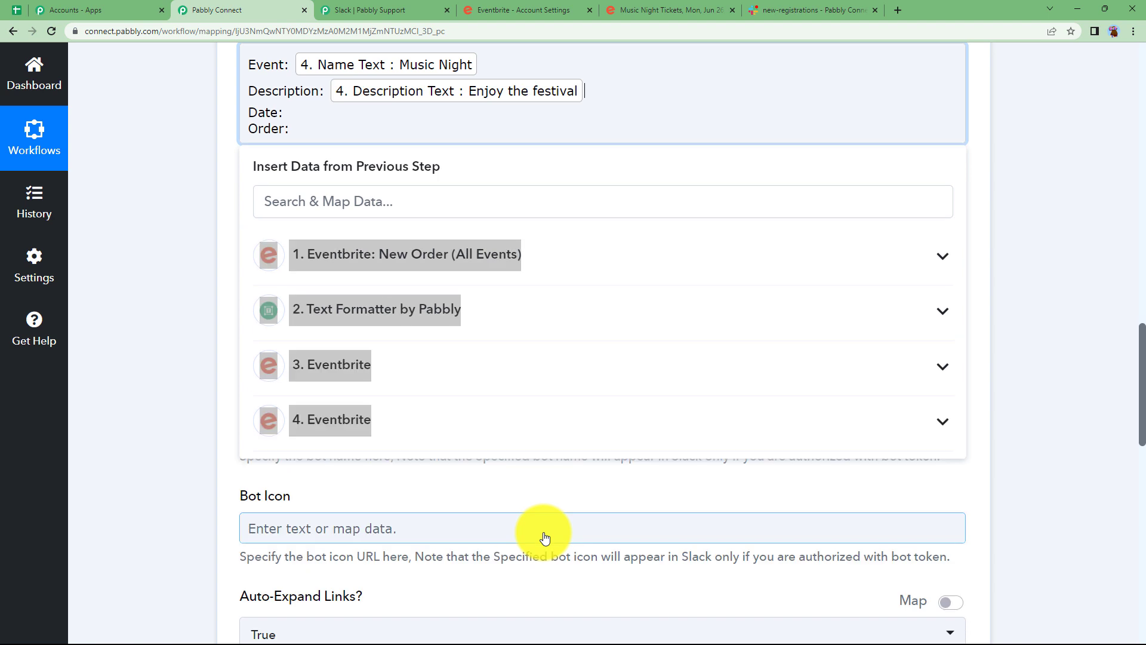
{"action": "left_click", "coordinate": [193, 365]}
{"action": "left_click", "coordinate": [320, 110]}
{"action": "key", "text": "BackSpace"}
{"action": "key", "text": "BackSpace"}
{"action": "key", "text": "BackSpace"}
{"action": "key", "text": "BackSpace"}
{"action": "key", "text": "BackSpace"}
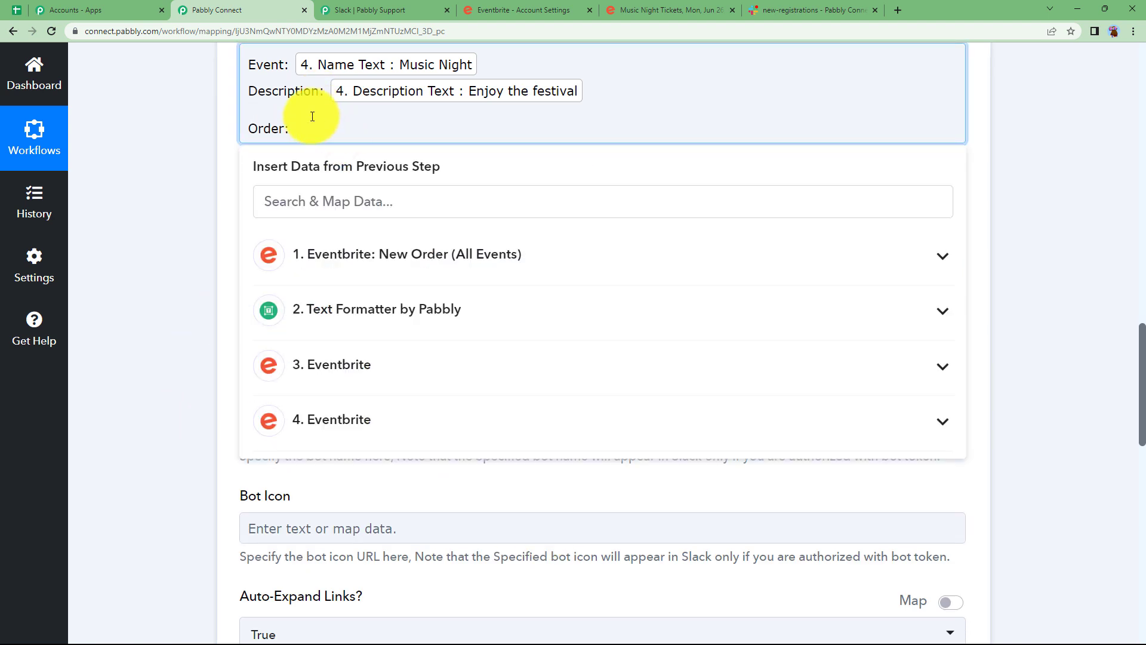
{"action": "key", "text": "ctrl+z"}
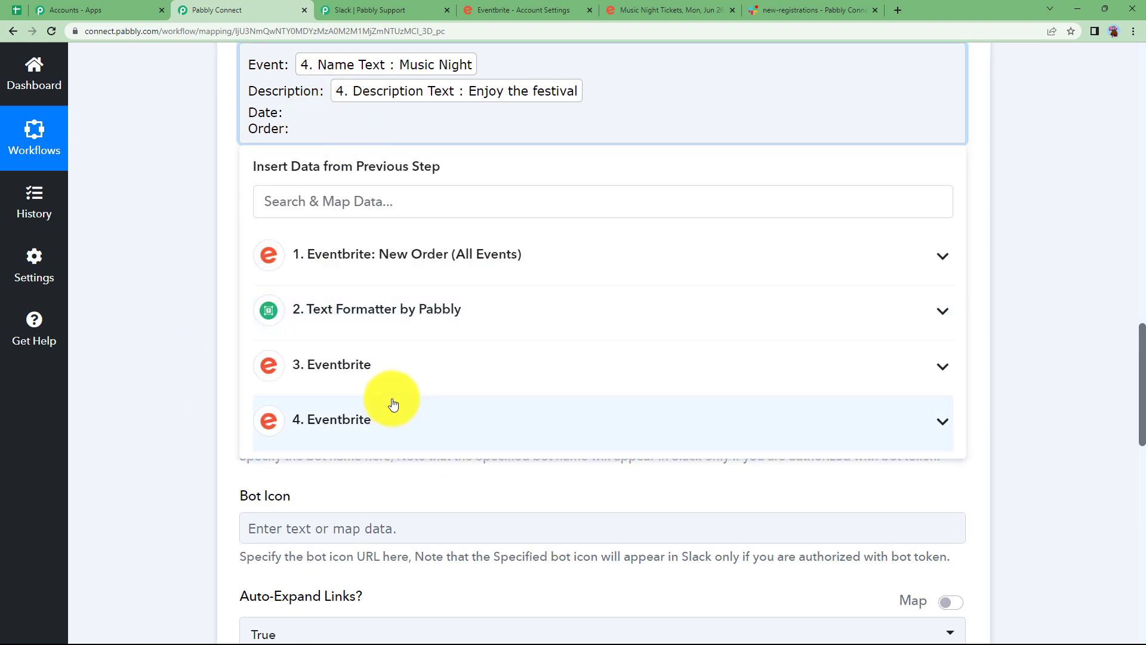
- Map step 4's Start Local value to the Date line of the message
{"action": "left_click", "coordinate": [404, 367]}
{"action": "left_click", "coordinate": [403, 388]}
{"action": "left_click", "coordinate": [414, 421]}
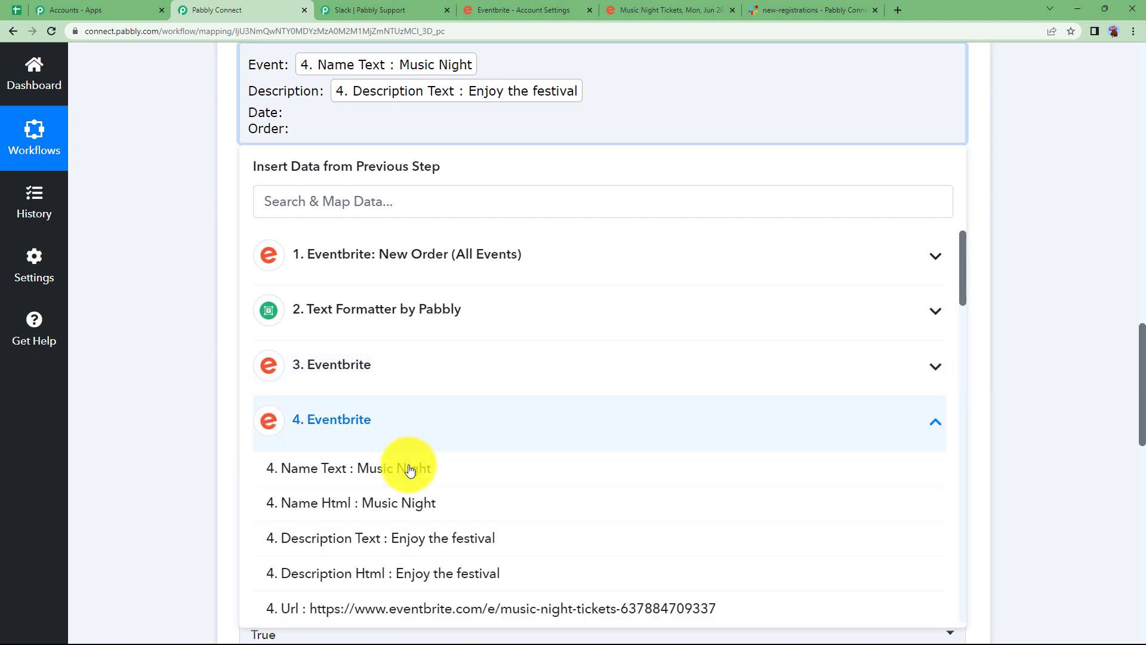
{"action": "scroll", "coordinate": [412, 532], "scroll_direction": "down", "scroll_amount": 3}
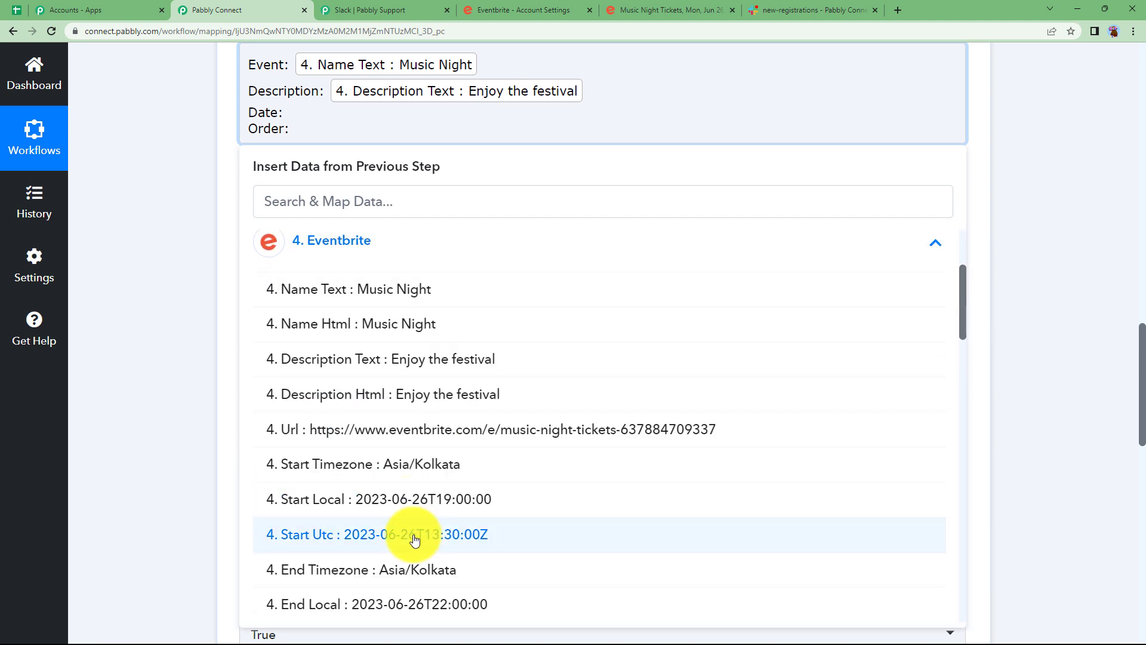
{"action": "left_click", "coordinate": [412, 501]}
- Map step 3's Attendees 0 Profile First Name and Profile Last Name to the message's Order line
{"action": "left_click", "coordinate": [359, 141]}
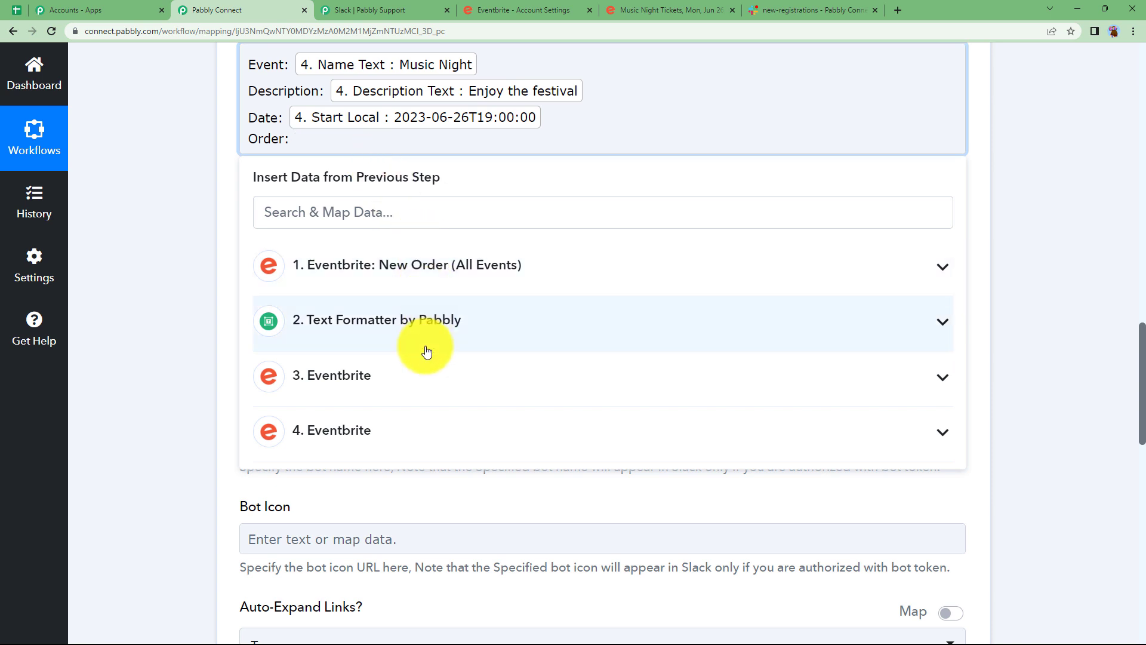
{"action": "left_click", "coordinate": [409, 379]}
{"action": "scroll", "coordinate": [417, 468], "scroll_direction": "down", "scroll_amount": 5}
{"action": "scroll", "coordinate": [416, 472], "scroll_direction": "down", "scroll_amount": 12}
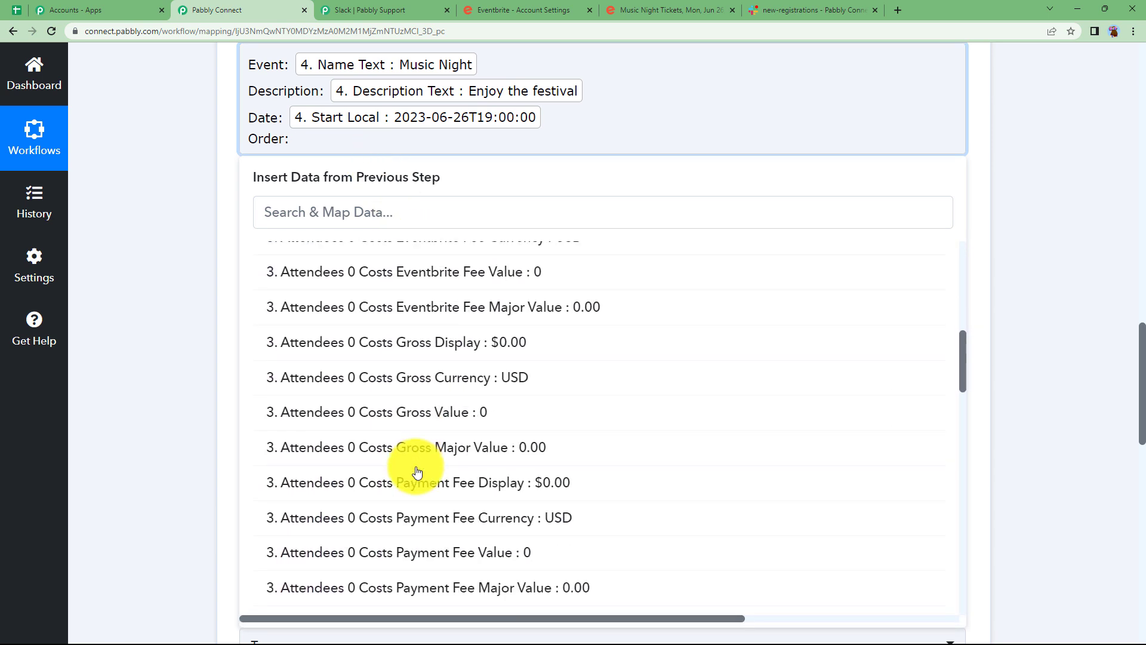
{"action": "scroll", "coordinate": [416, 472], "scroll_direction": "down", "scroll_amount": 3}
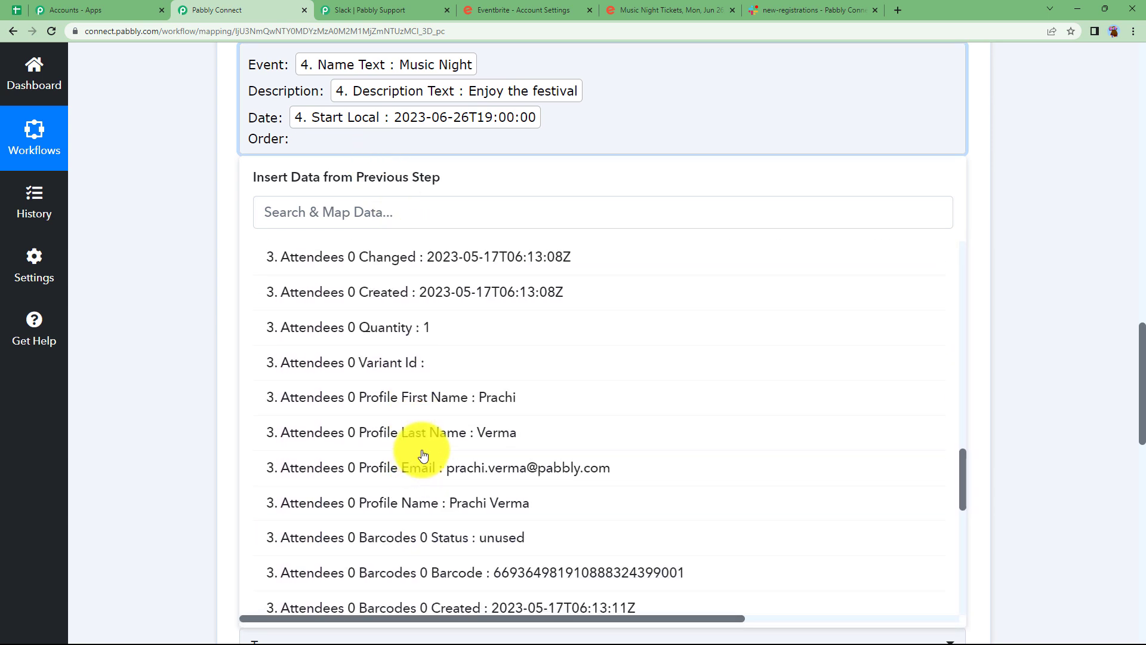
{"action": "left_click", "coordinate": [440, 398]}
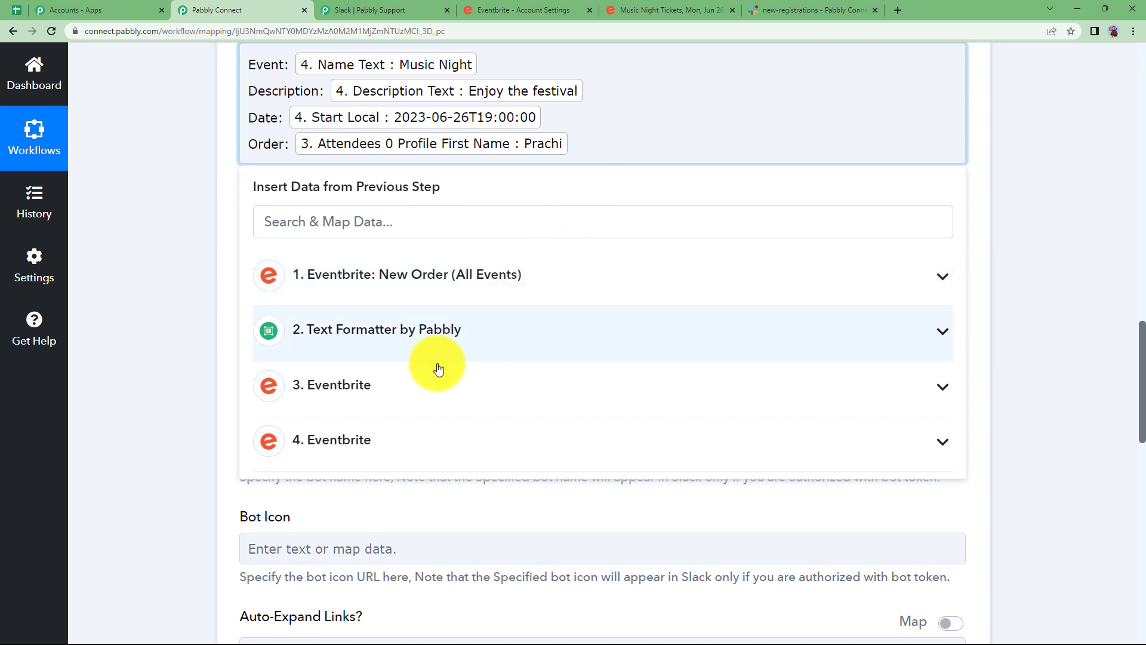
{"action": "left_click", "coordinate": [427, 387]}
{"action": "scroll", "coordinate": [519, 442], "scroll_direction": "down", "scroll_amount": 7}
{"action": "scroll", "coordinate": [521, 445], "scroll_direction": "down", "scroll_amount": 6}
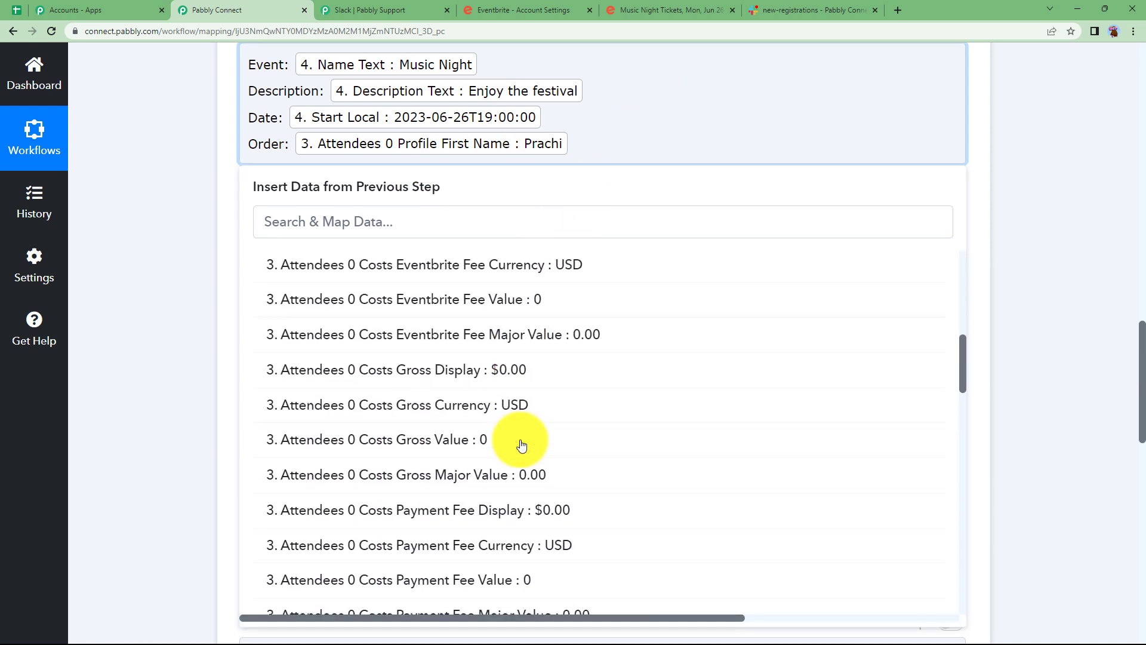
{"action": "left_click", "coordinate": [519, 442]}
{"action": "left_click", "coordinate": [154, 205]}
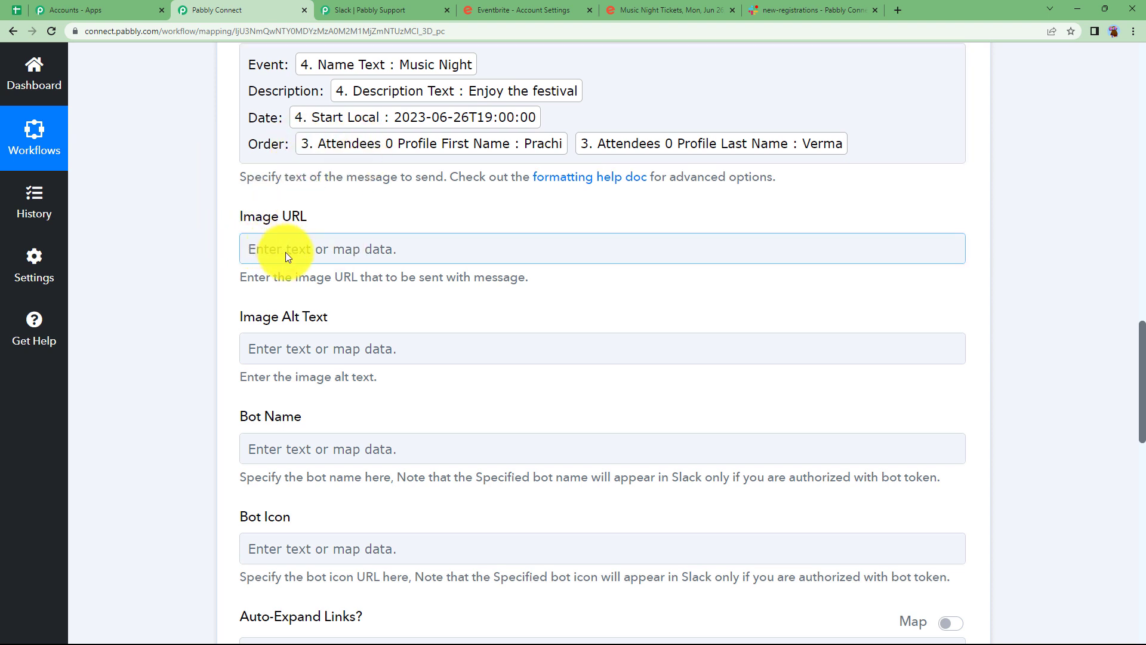
- Save the Slack step with a test request and check the message text in the received response
{"action": "scroll", "coordinate": [243, 350], "scroll_direction": "down", "scroll_amount": 8}
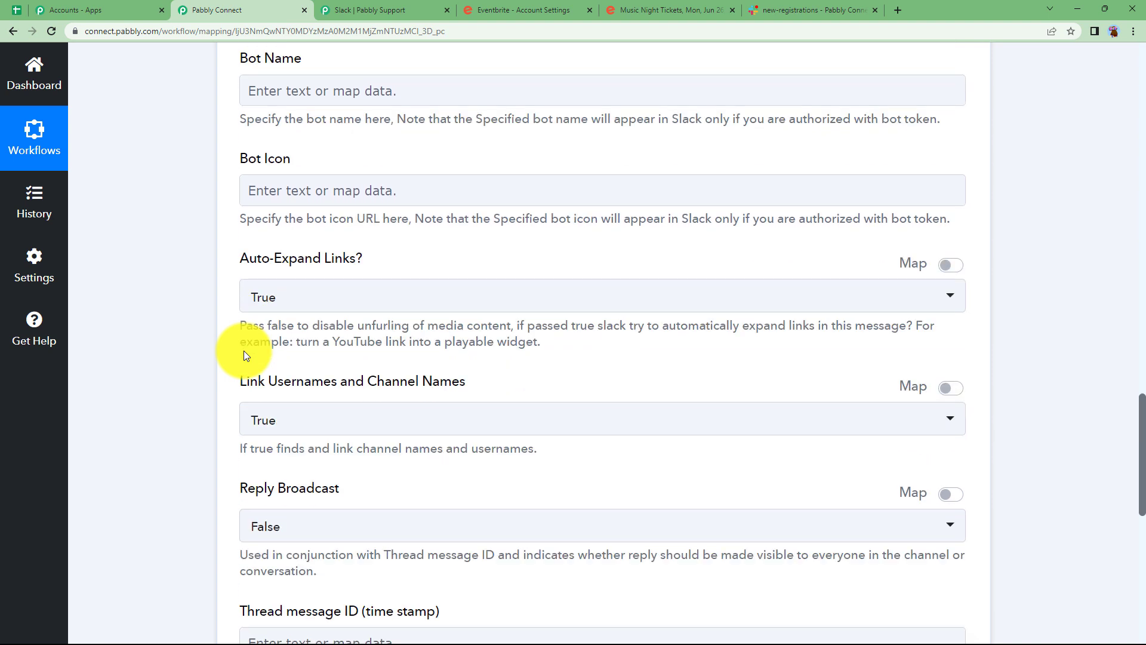
{"action": "scroll", "coordinate": [243, 350], "scroll_direction": "down", "scroll_amount": 3}
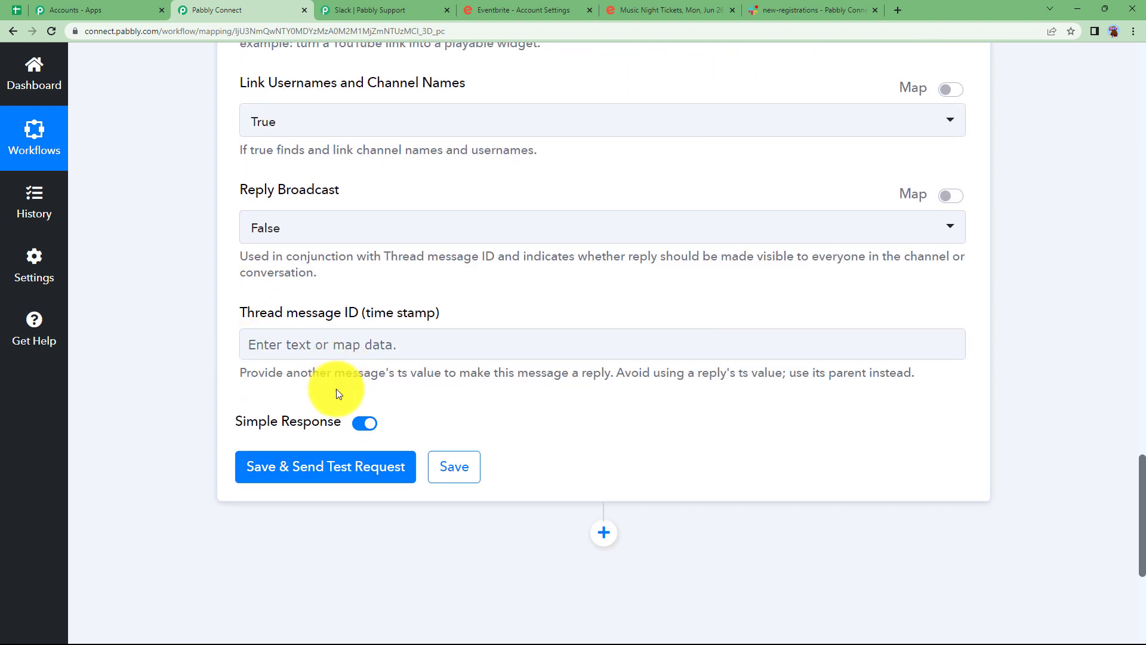
{"action": "left_click", "coordinate": [358, 466]}
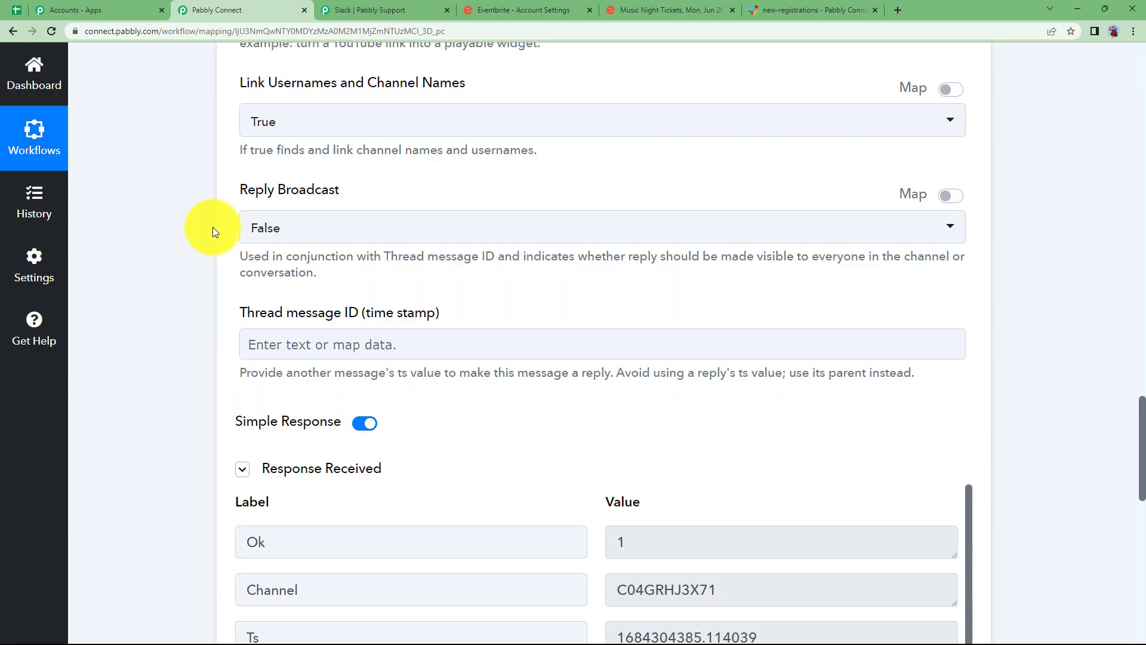
{"action": "scroll", "coordinate": [220, 292], "scroll_direction": "down", "scroll_amount": 3}
{"action": "left_click", "coordinate": [742, 460]}
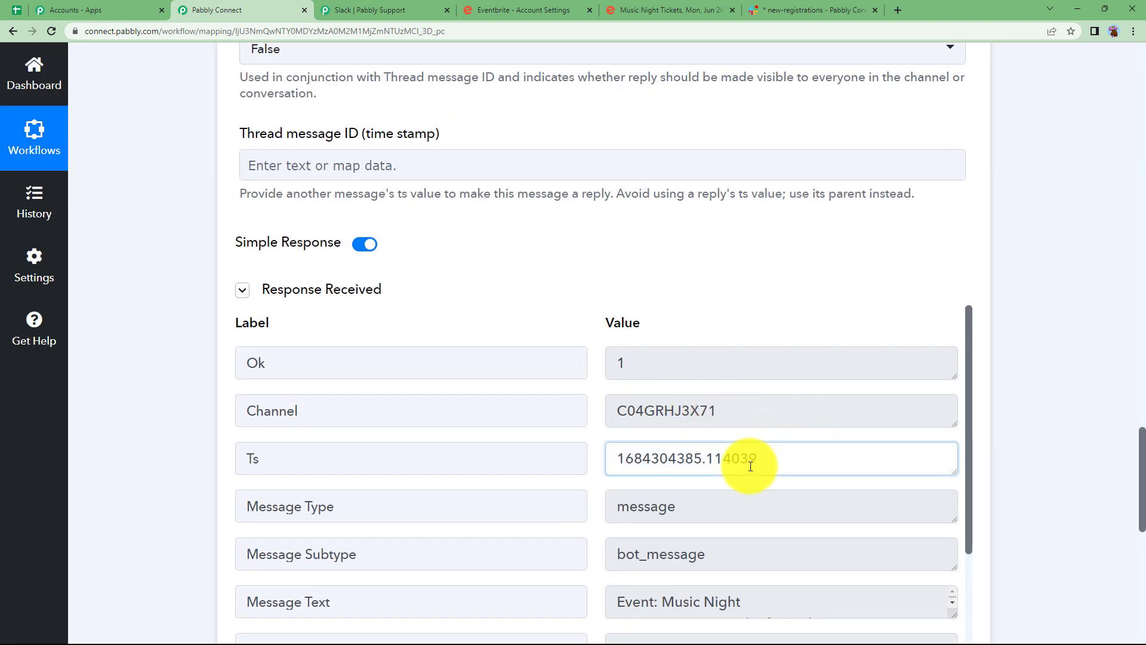
{"action": "left_click", "coordinate": [584, 470]}
{"action": "left_click", "coordinate": [762, 482]}
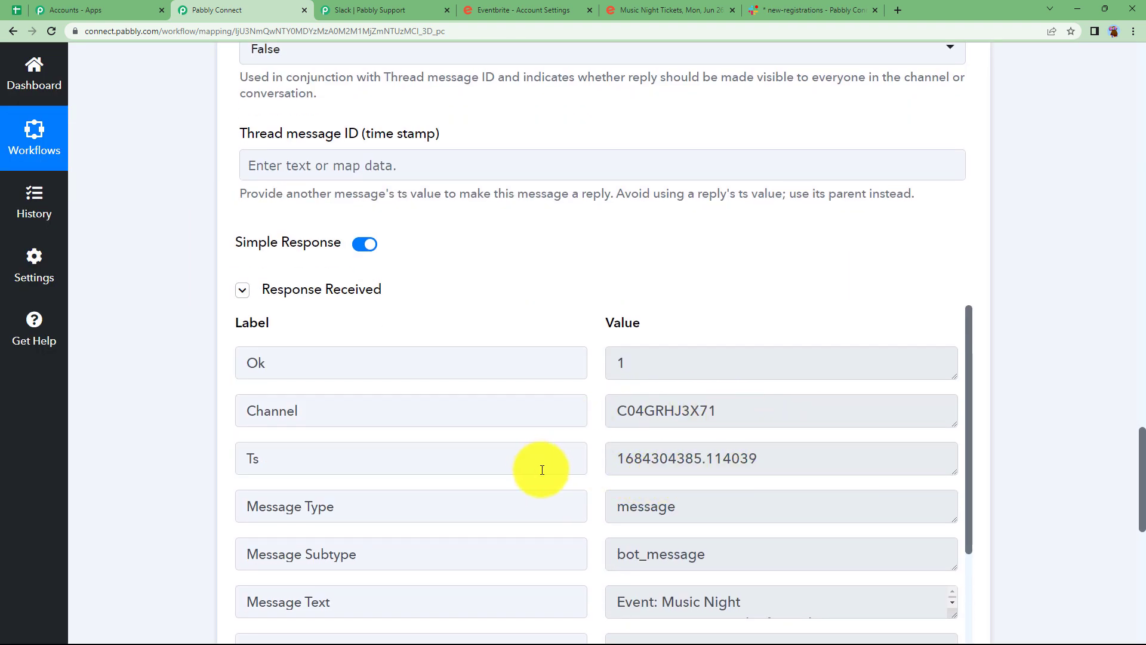
{"action": "scroll", "coordinate": [641, 477], "scroll_direction": "down", "scroll_amount": 2}
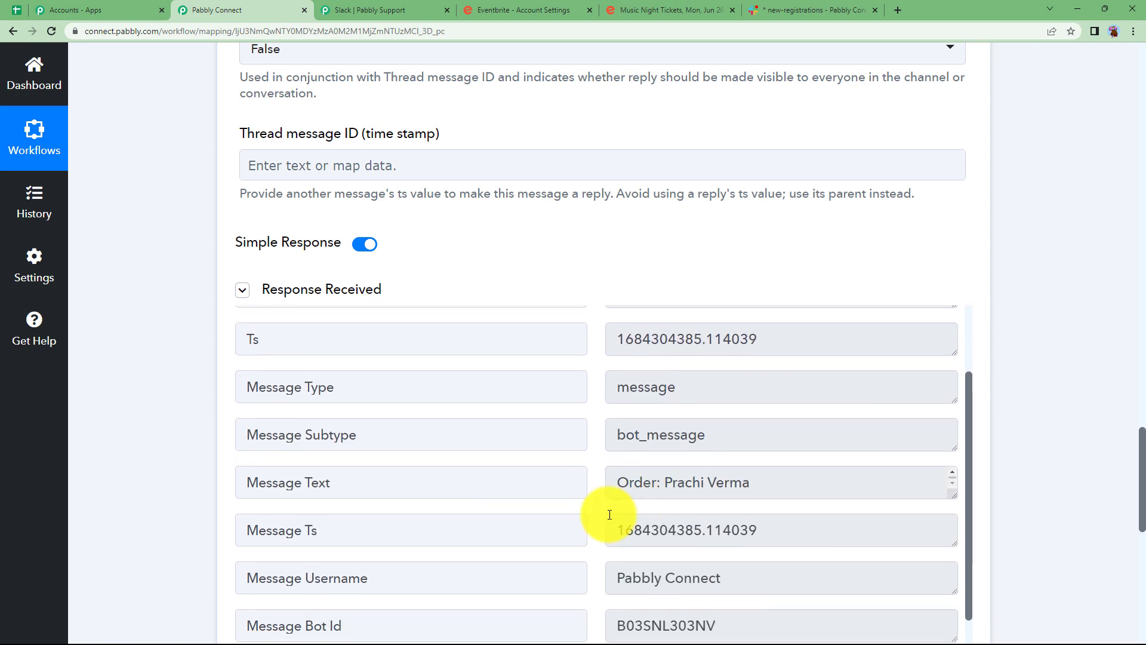
- Review the rest of the Slack step's received response and collapse the Send Channel Message step
{"action": "scroll", "coordinate": [606, 513], "scroll_direction": "down", "scroll_amount": 4}
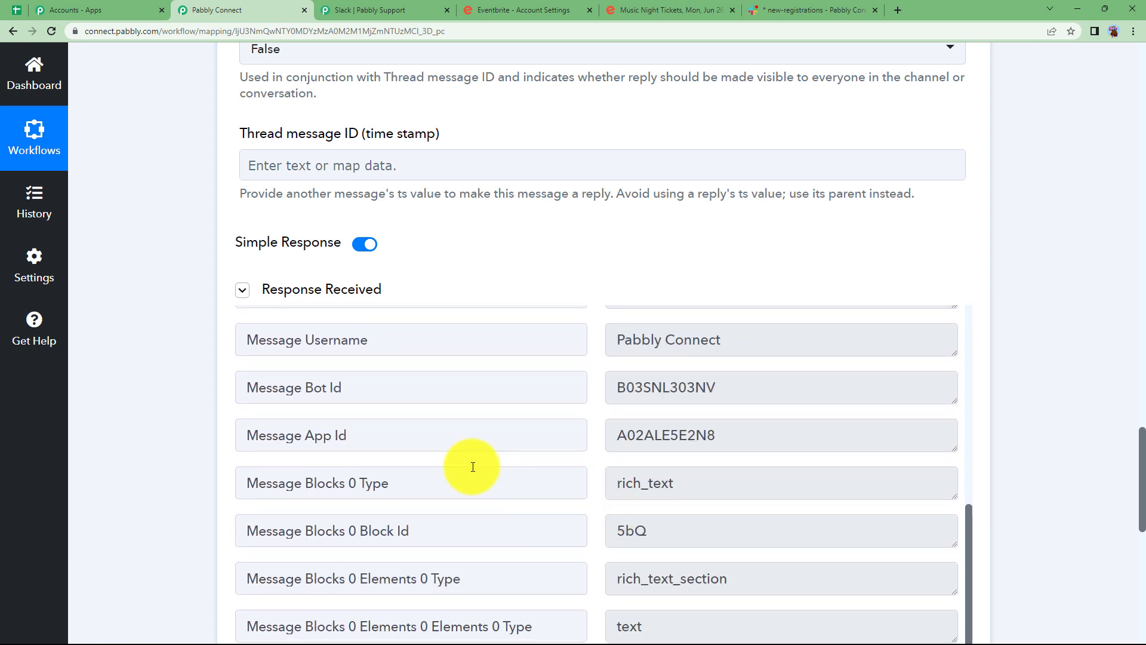
{"action": "scroll", "coordinate": [148, 395], "scroll_direction": "up", "scroll_amount": 12}
{"action": "scroll", "coordinate": [148, 395], "scroll_direction": "up", "scroll_amount": 8}
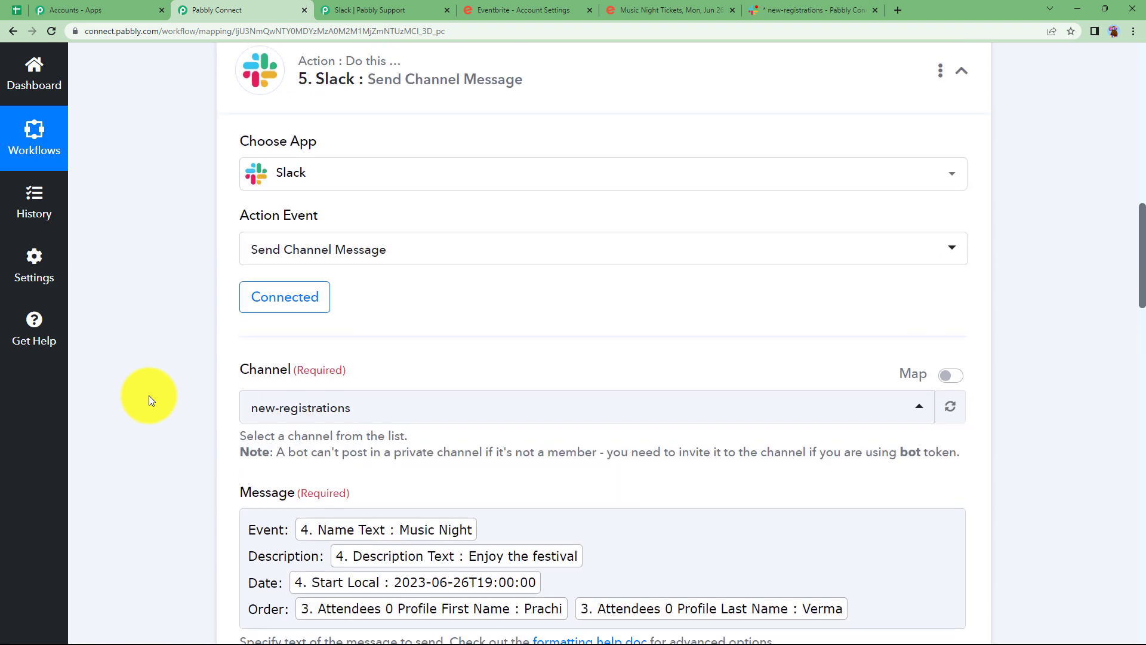
{"action": "left_click", "coordinate": [410, 328]}
{"action": "scroll", "coordinate": [244, 337], "scroll_direction": "up", "scroll_amount": 4}
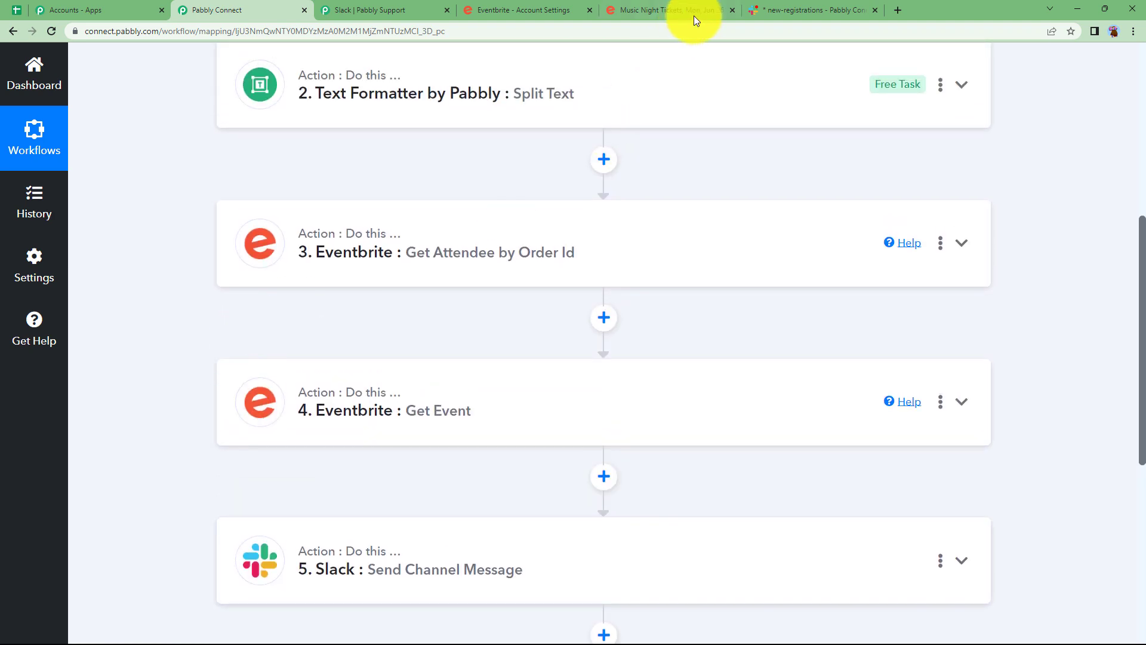
- Switch to Slack to check the test message posted in the new-registrations channel, and return to the Pabbly Connect workflow's step overview
{"action": "left_click", "coordinate": [794, 10]}
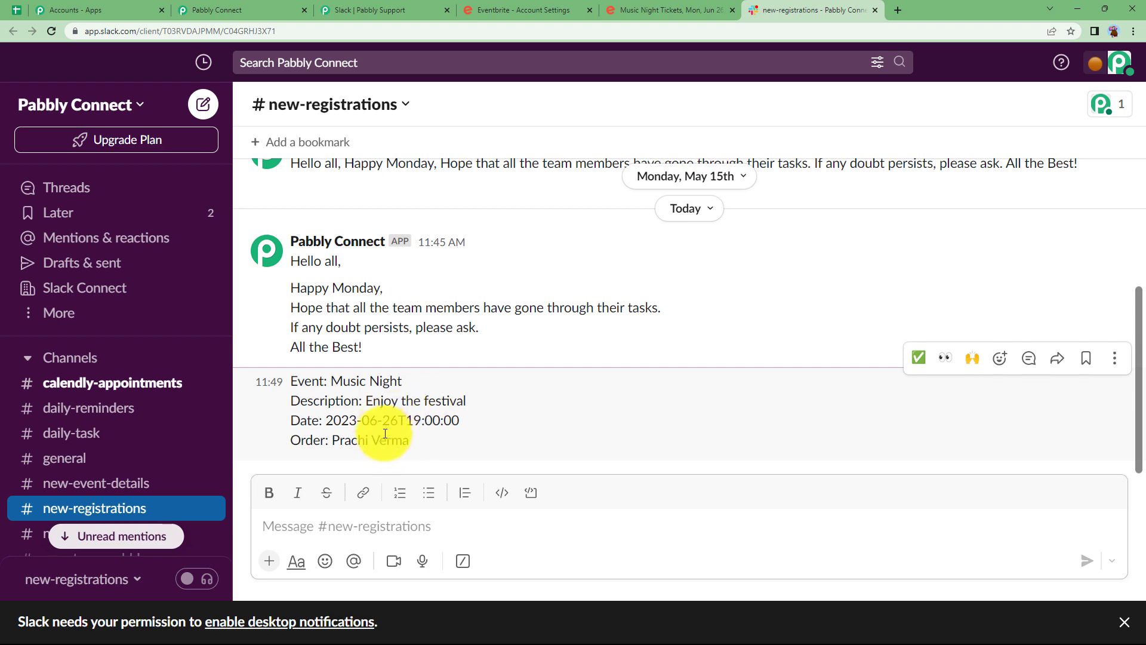
{"action": "left_click", "coordinate": [223, 16]}
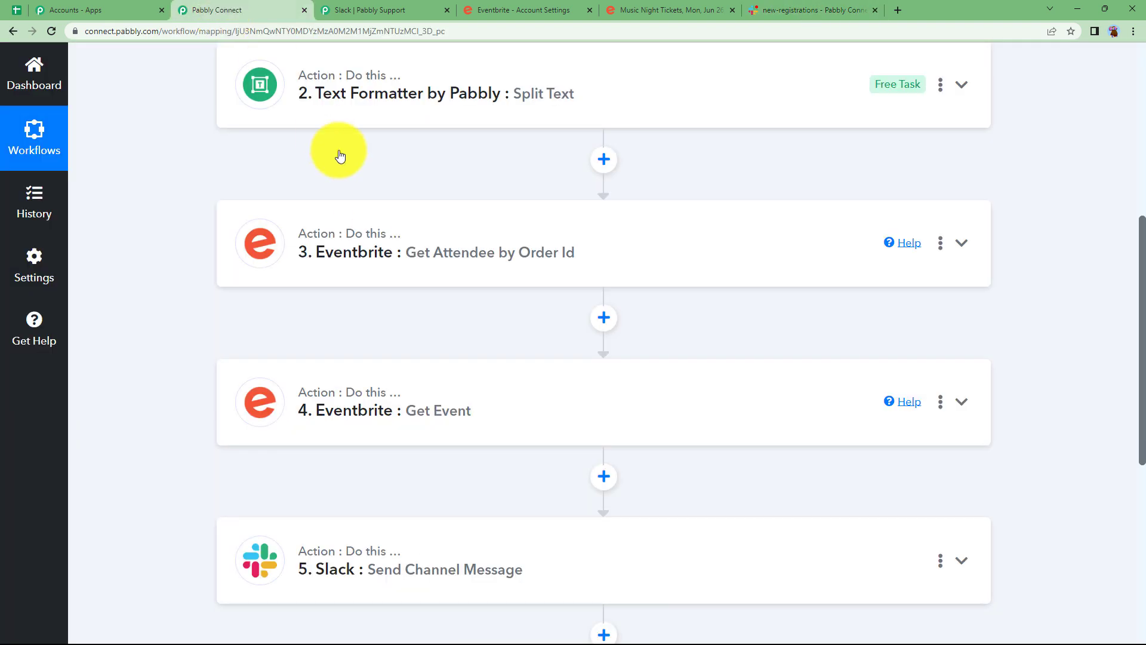
{"action": "scroll", "coordinate": [328, 214], "scroll_direction": "up", "scroll_amount": 3}
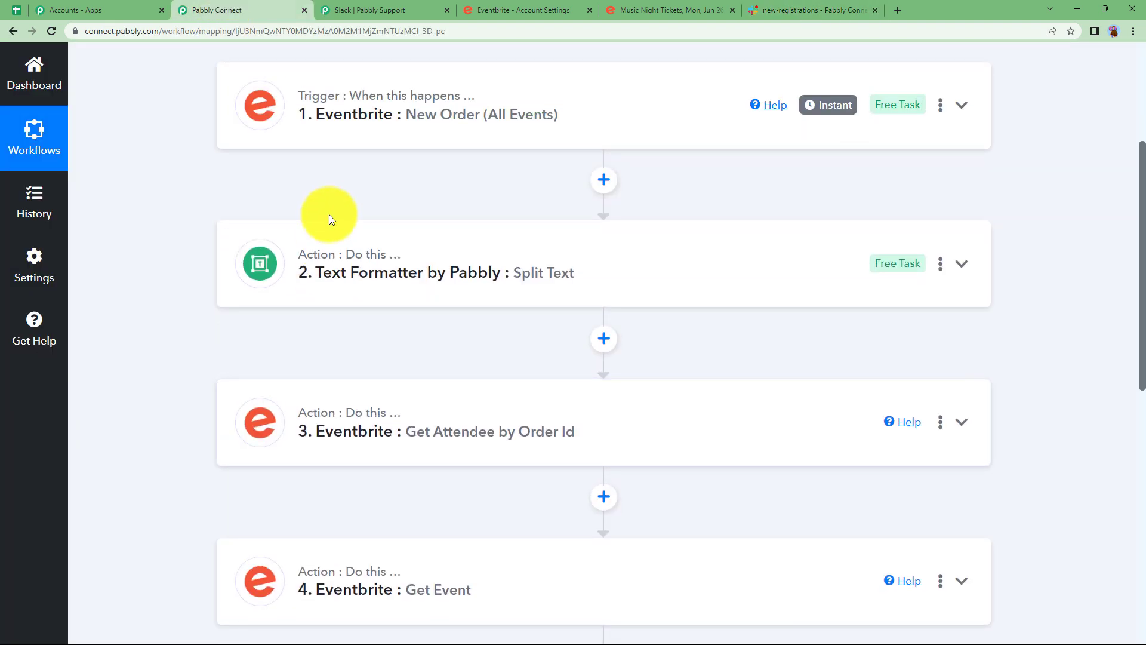